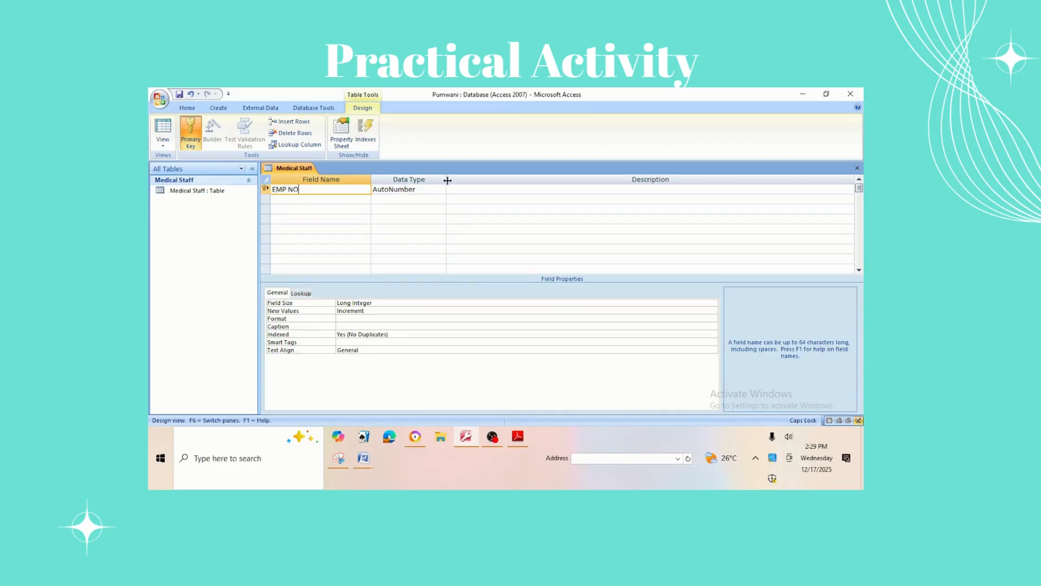
Step: Make EMP NO a Text field and add EMP NAME as a Text field
click(429, 189)
click(441, 189)
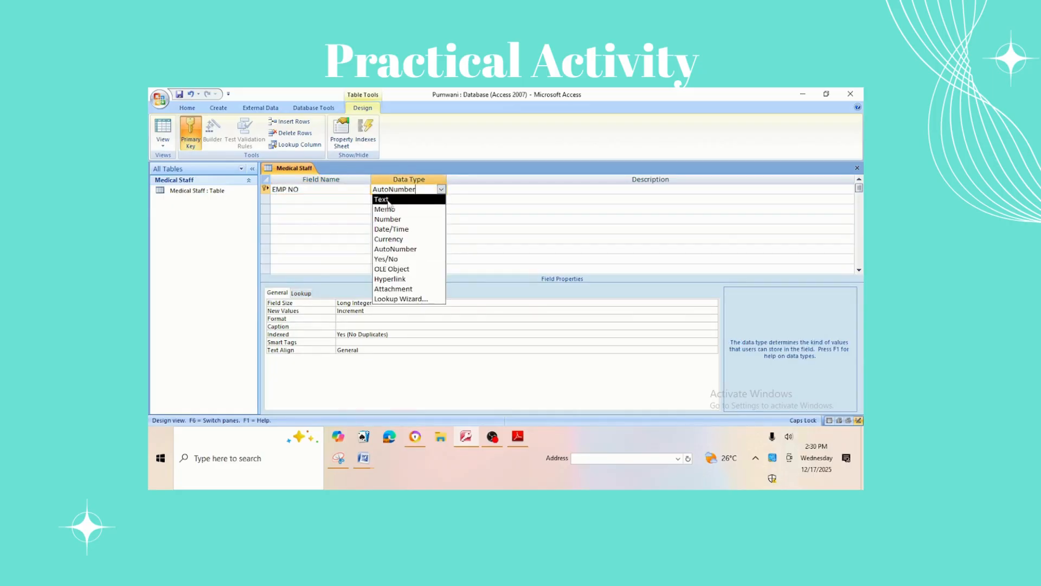
click(390, 198)
click(323, 199)
text(EMP n)
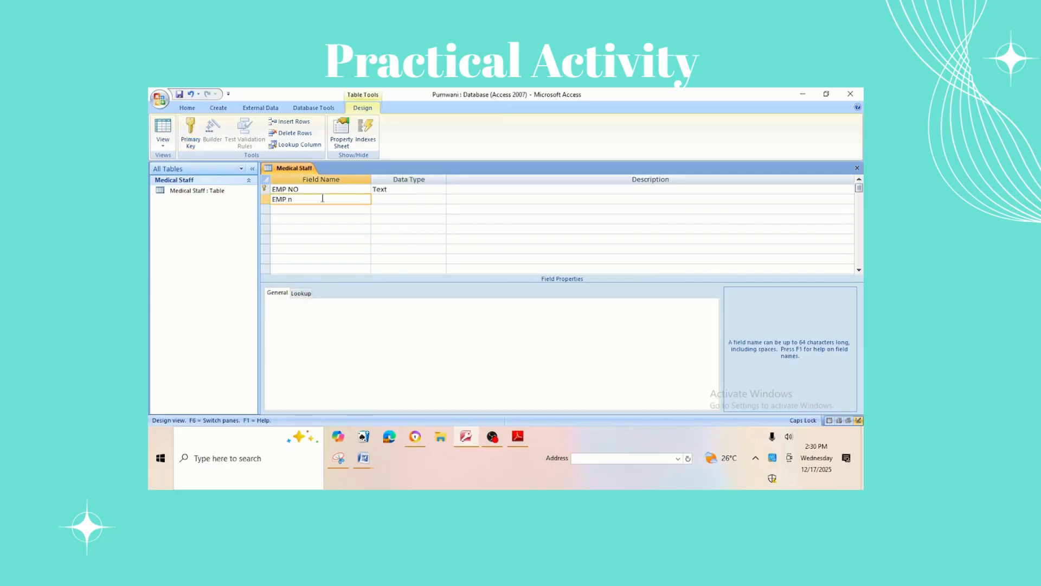
key(BackSpace)
text(NAME)
click(389, 199)
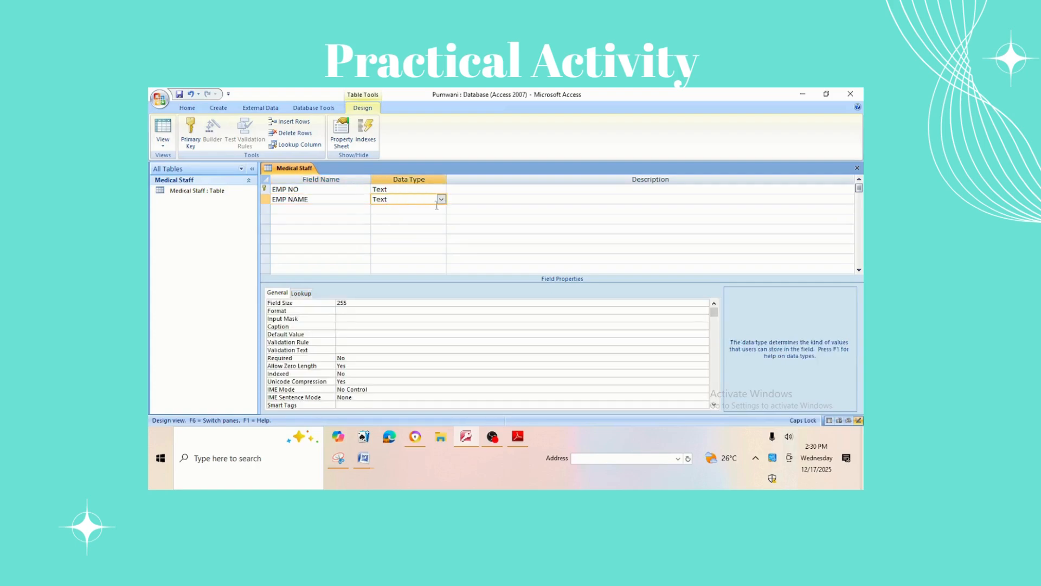
Step: Add GENDER as a Text field and AGE as a Number field
click(295, 208)
text(GENDER)
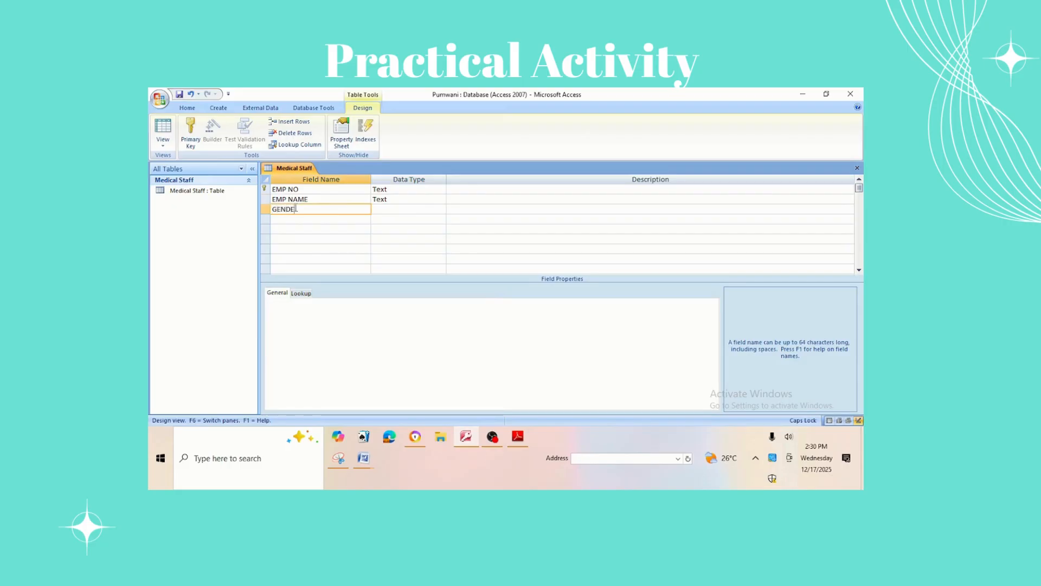
click(380, 211)
click(441, 210)
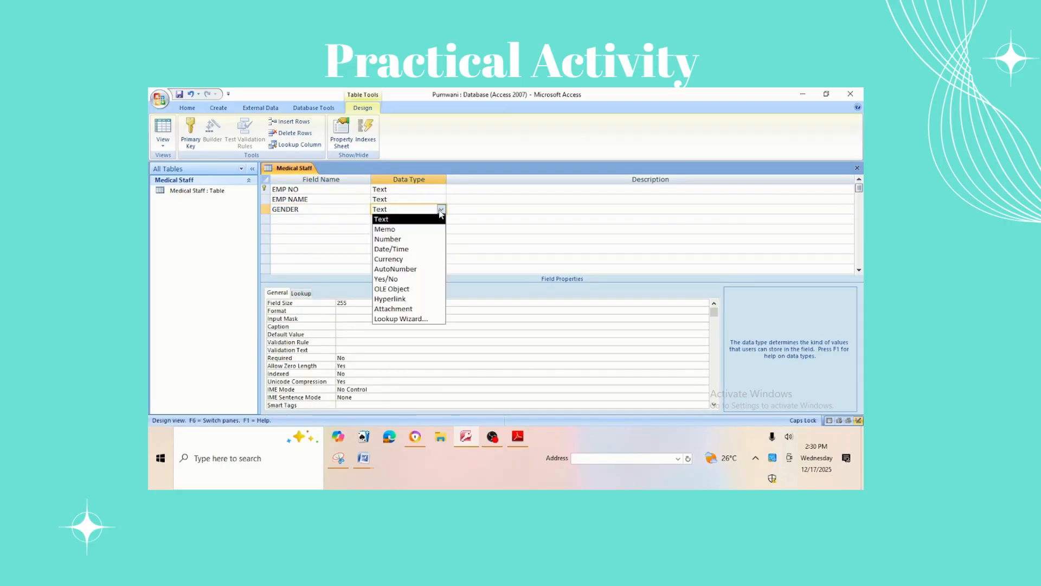
click(440, 213)
click(312, 219)
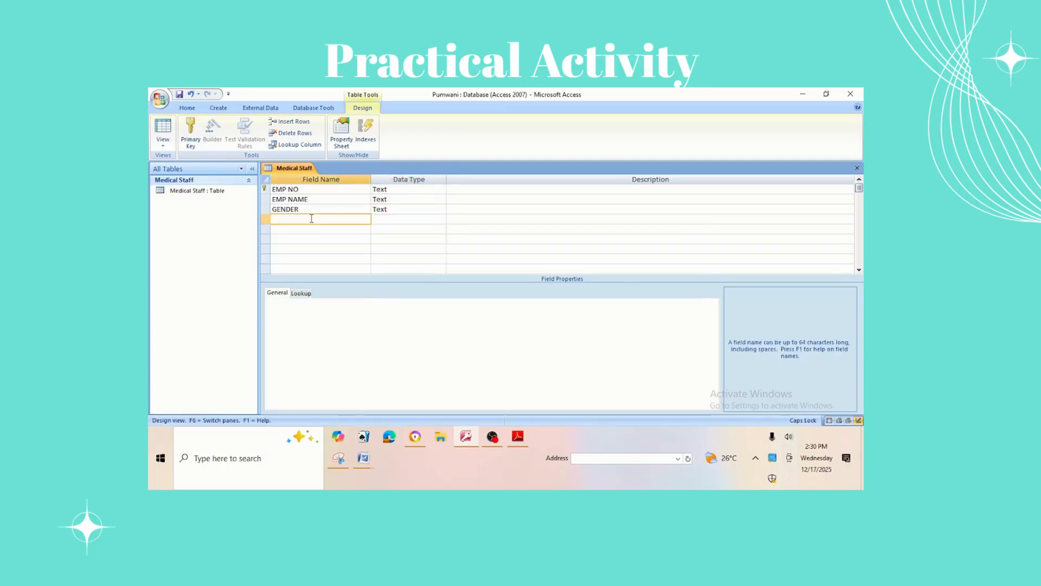
text(AGE)
click(407, 219)
click(440, 220)
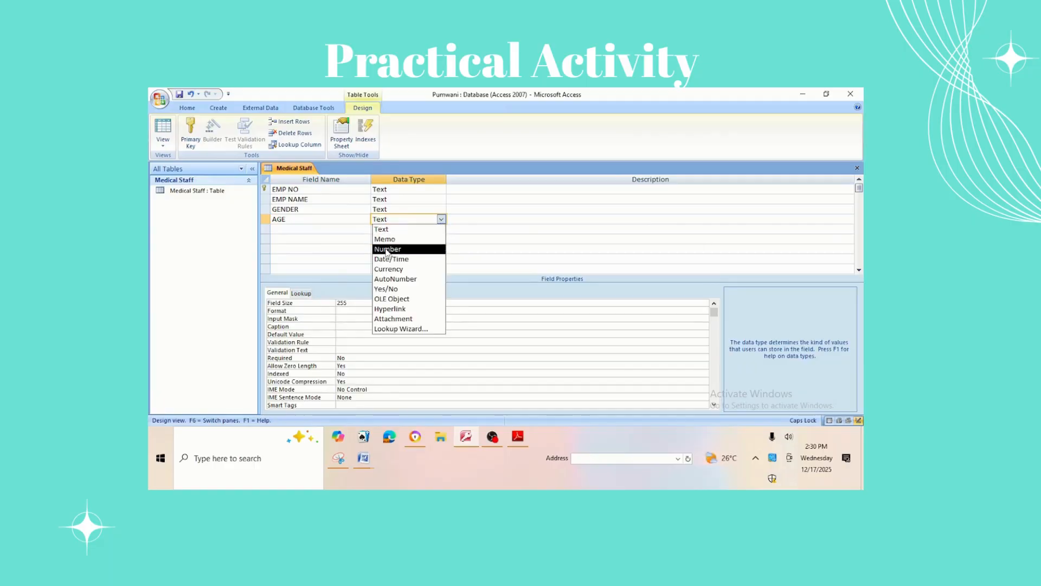
click(389, 251)
Step: Add a BASIC PAY field with the Currency data type
click(306, 228)
text(BASIC pA)
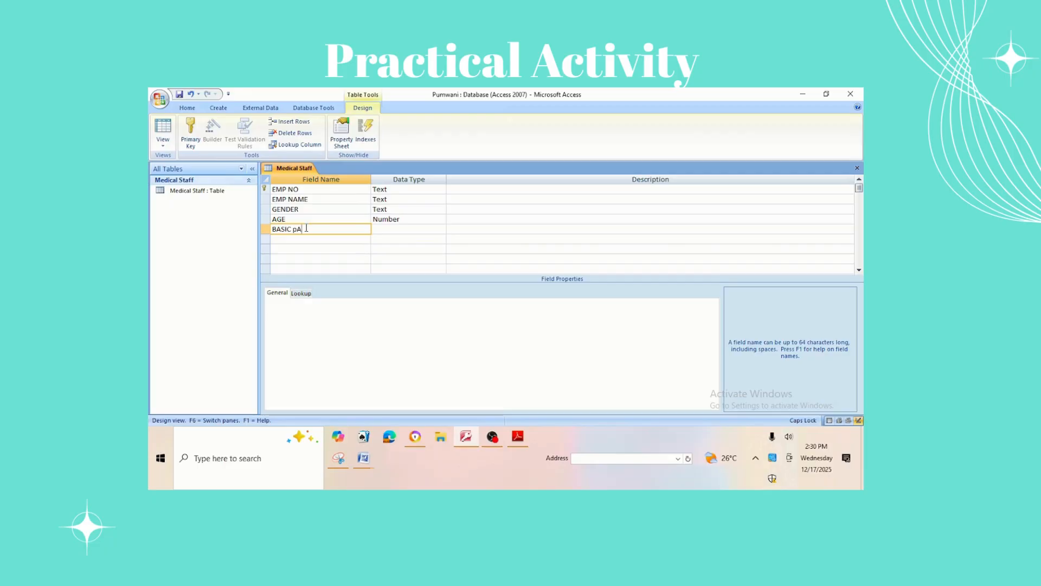
text(Y)
key(BackSpace)
key(BackSpace)
key(BackSpace)
text(PAY)
click(387, 229)
click(441, 228)
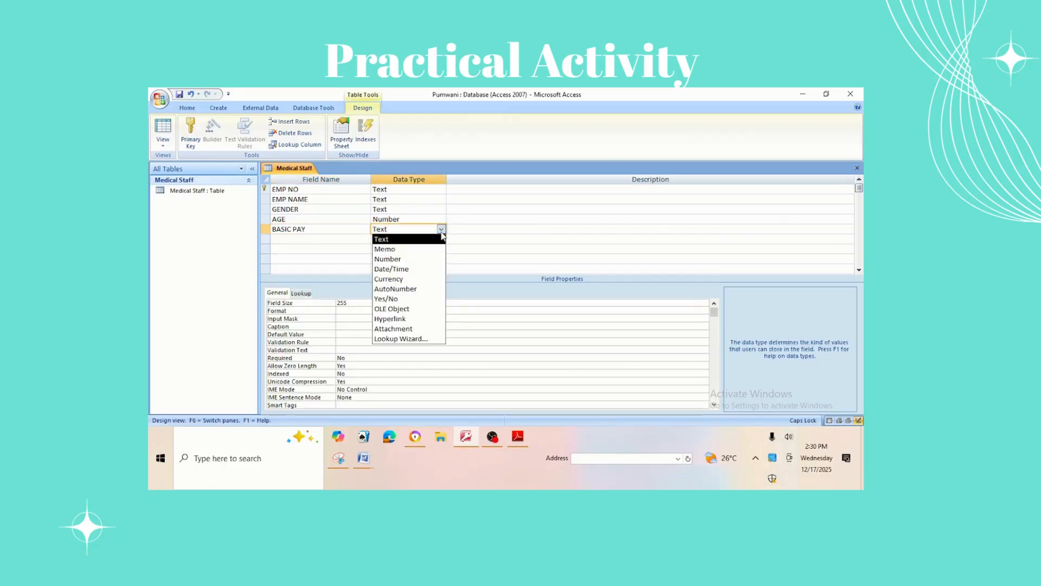
click(391, 278)
Step: Add ALLOWANCES as a Currency field and POSITION as a Text field
click(335, 237)
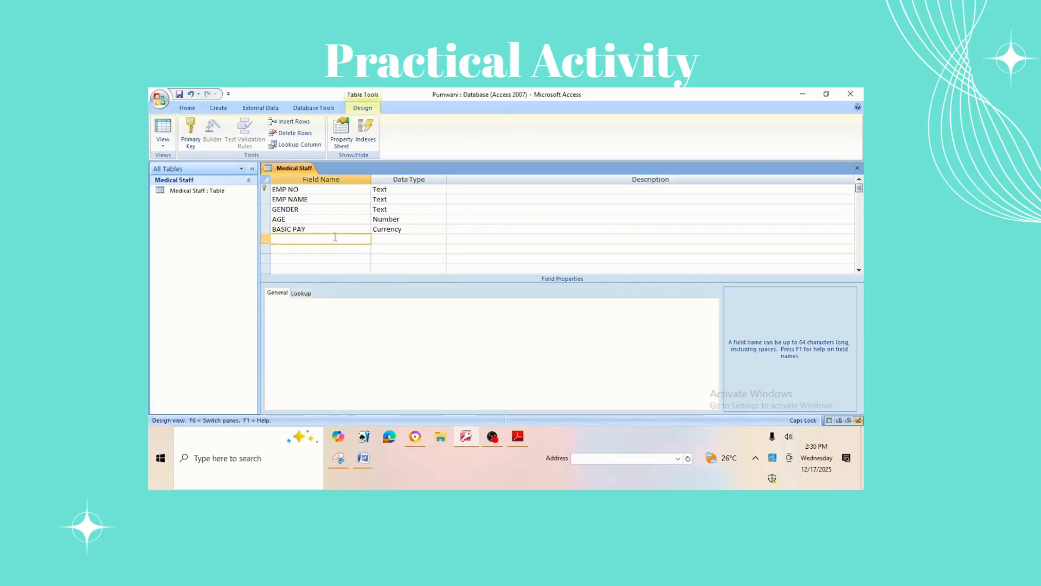
text(ALLOWA)
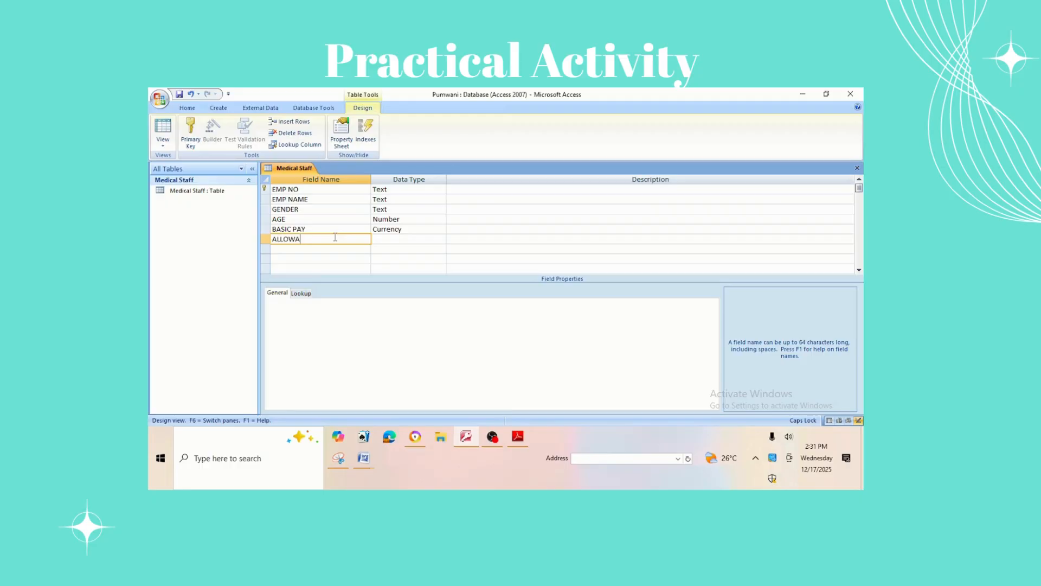
text(NCES)
click(394, 238)
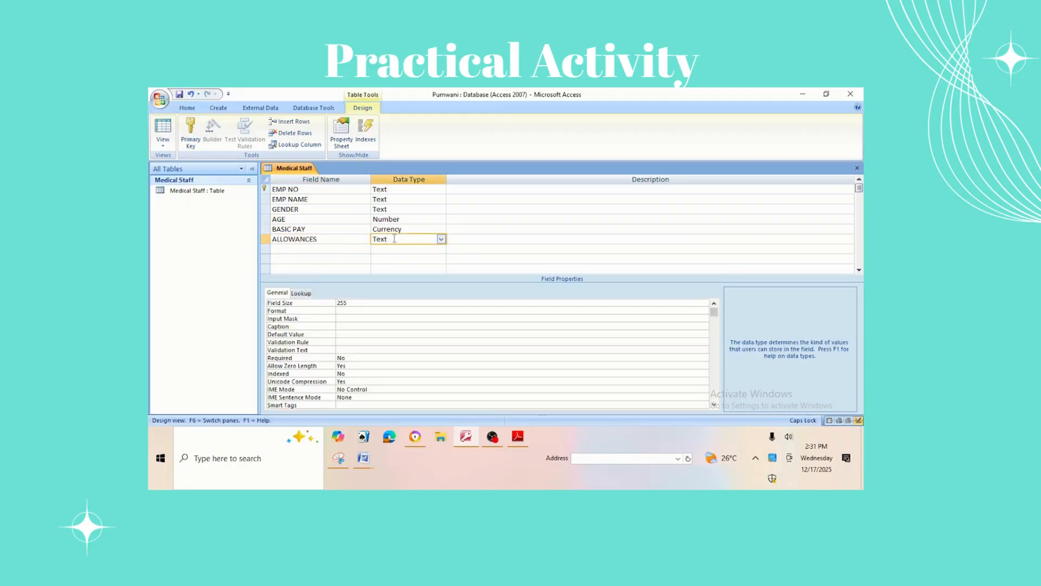
click(441, 239)
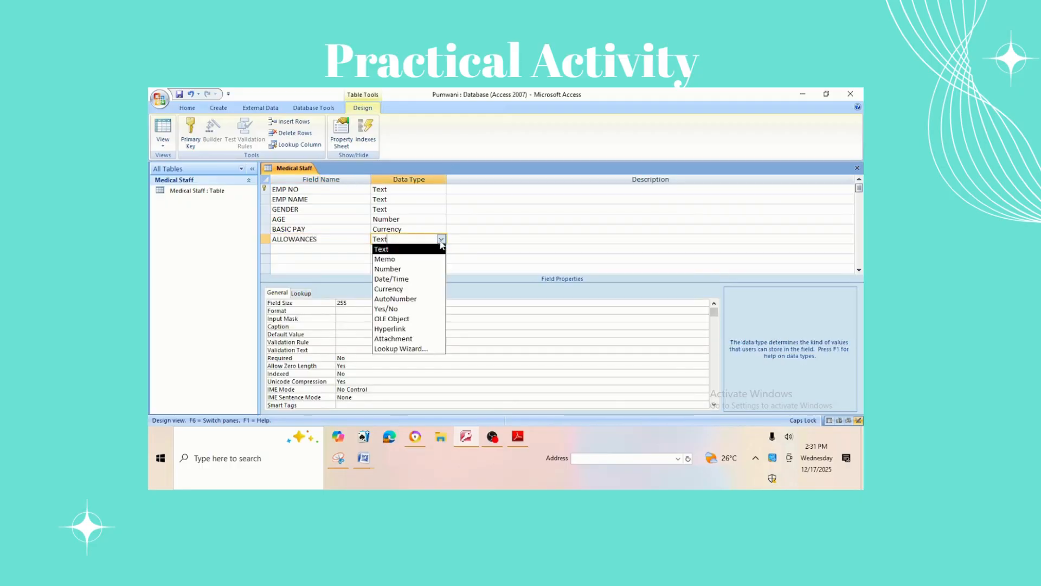
click(386, 287)
click(336, 248)
text(P)
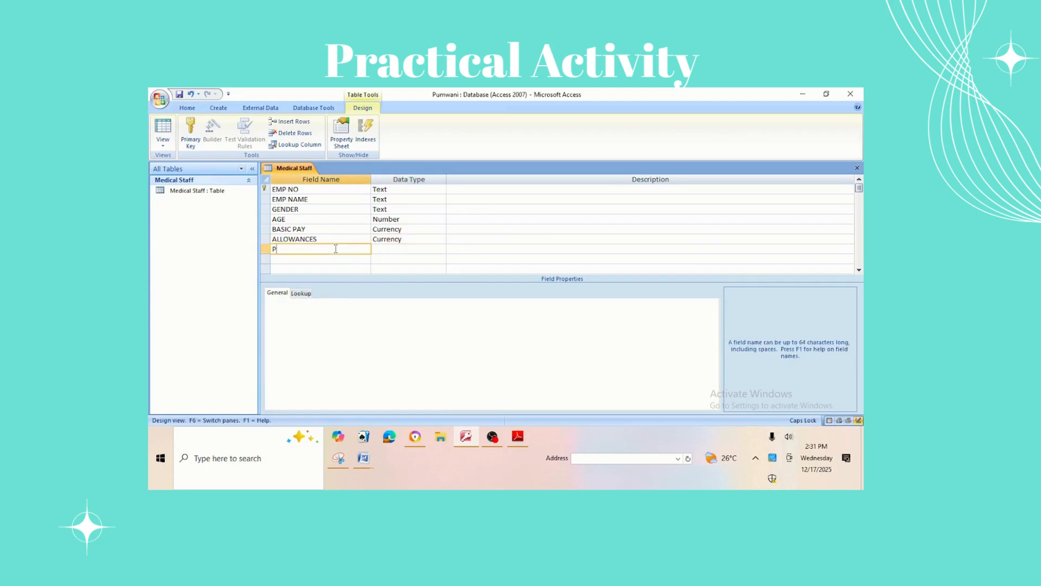
text(OSITION)
click(380, 249)
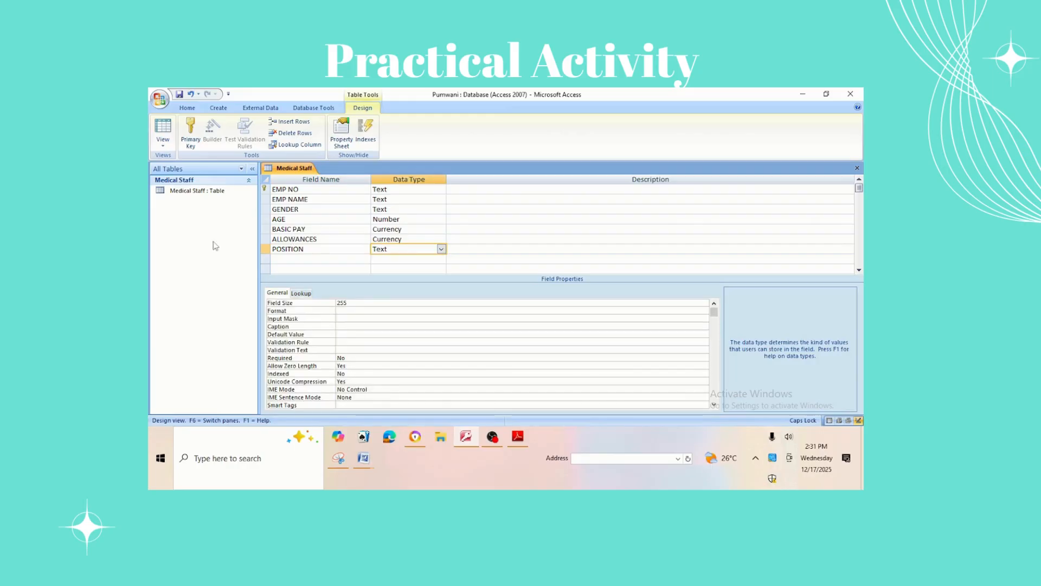
click(163, 143)
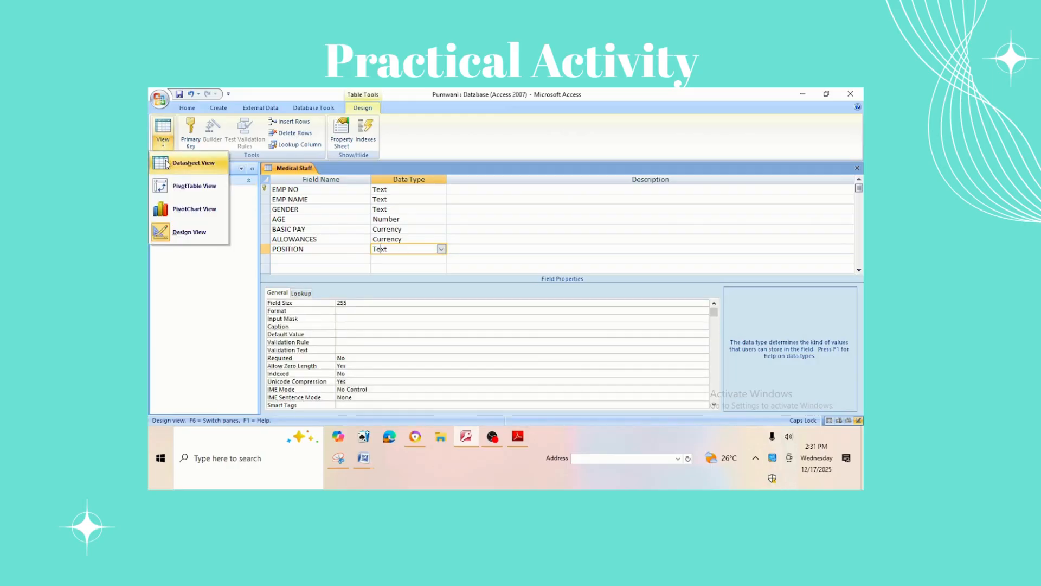
Step: Switch the Medical Staff table to Datasheet View, saving the design when prompted
click(165, 160)
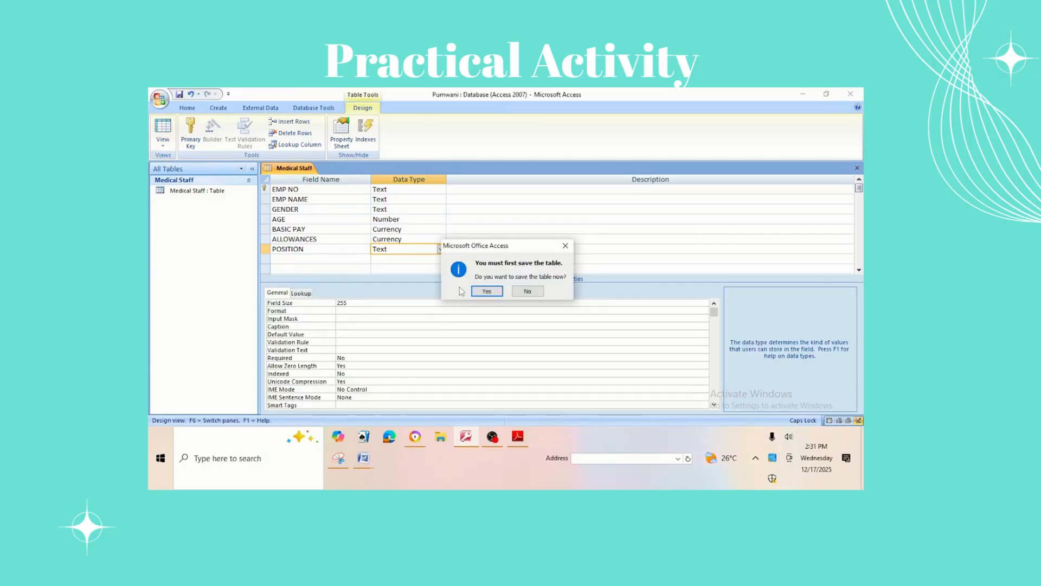
click(486, 292)
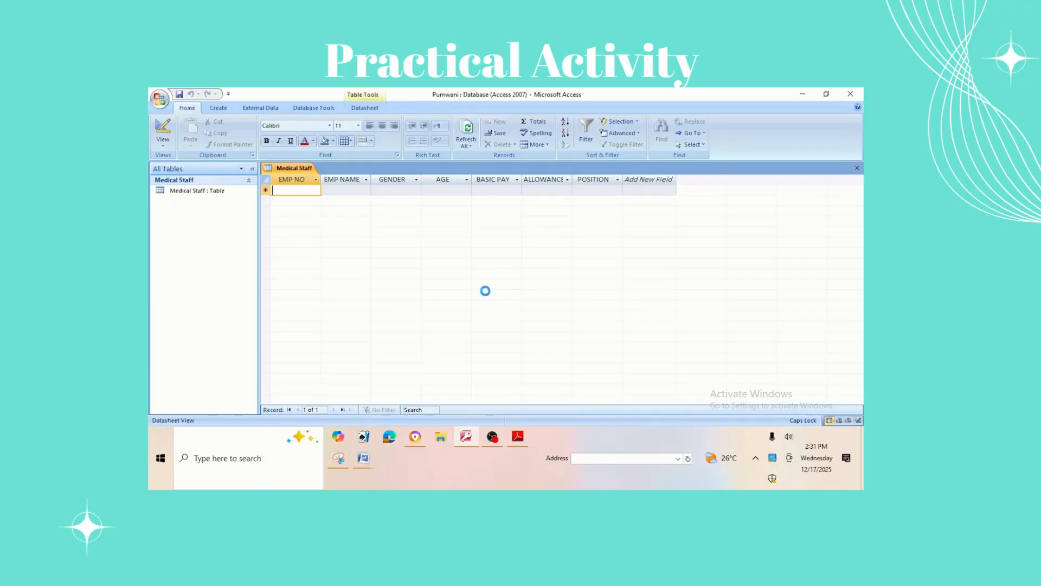
Step: Enter the first record's employee number, the employee's full name and gender MALE
text(PH948)
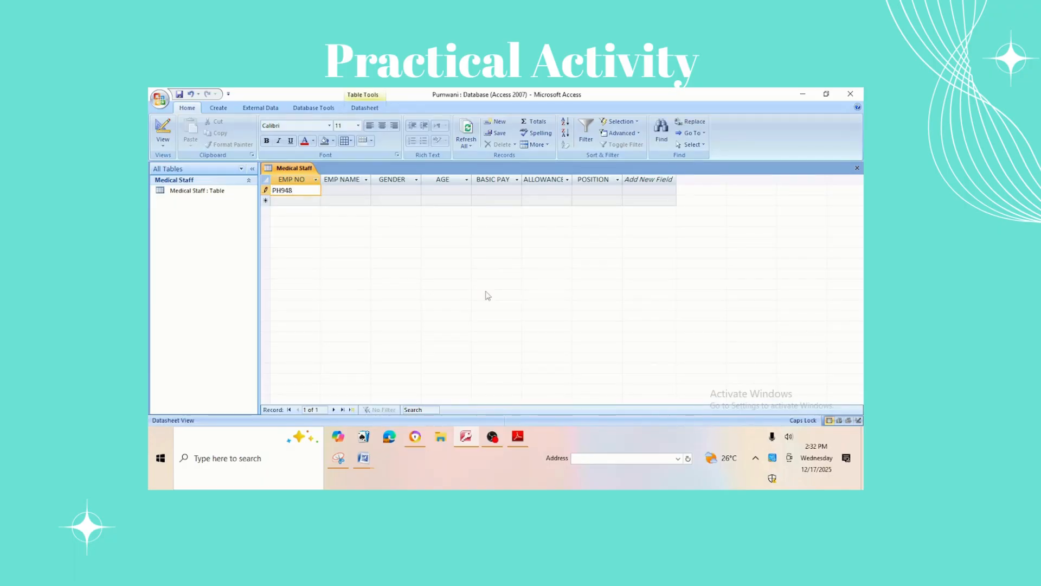
key(Tab)
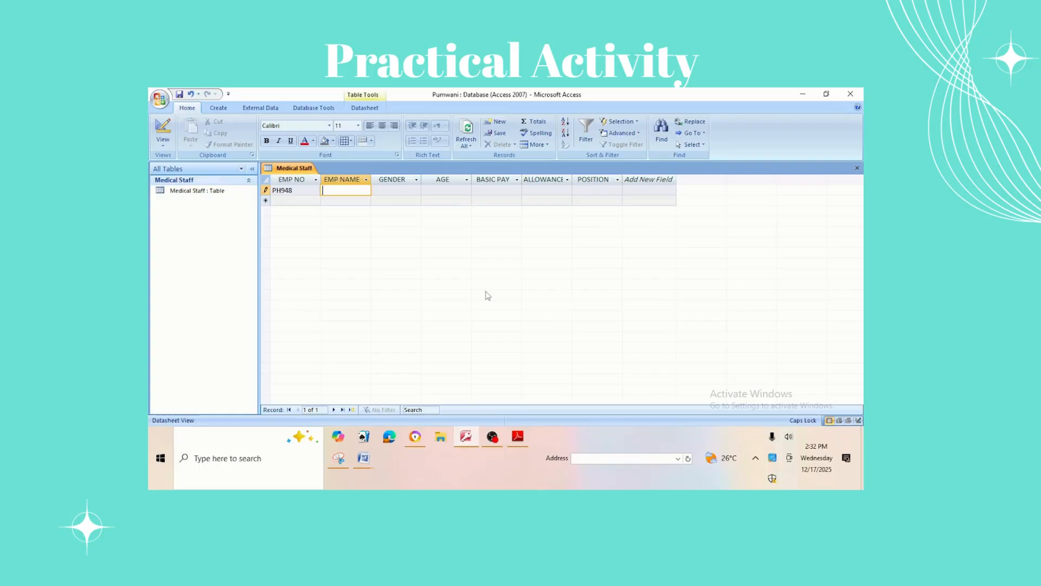
text(DANIEL)
text( NKUNAME)
key(BackSpace)
key(BackSpace)
key(BackSpace)
key(BackSpace)
key(BackSpace)
key(BackSpace)
text(KUNAMA)
click(409, 190)
text(MALE)
key(Tab)
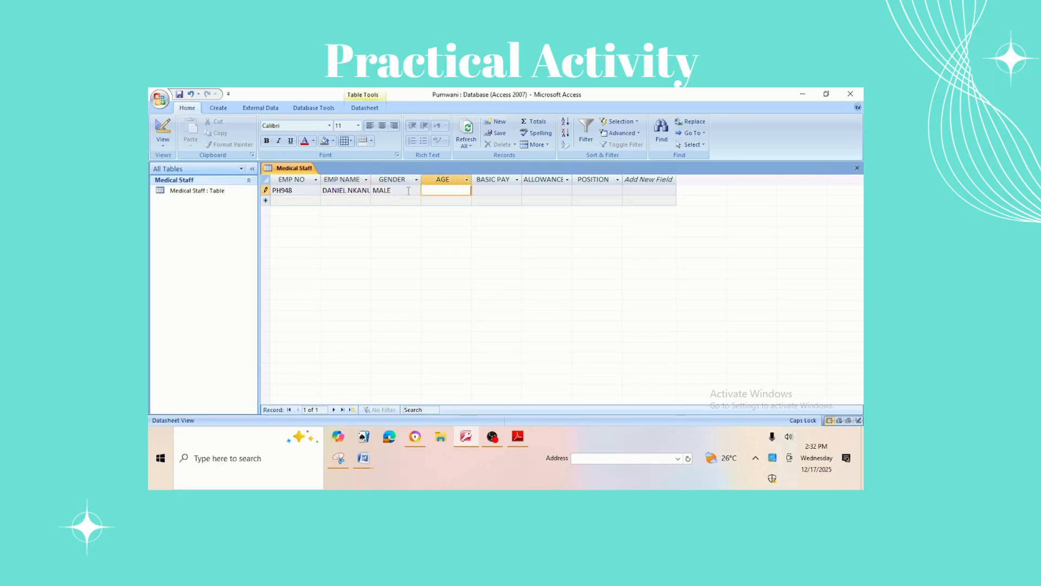
Step: Fill in age 57, basic pay 100000, allowances 2000 and position GYNAECOLOGIST
text(57)
key(Tab)
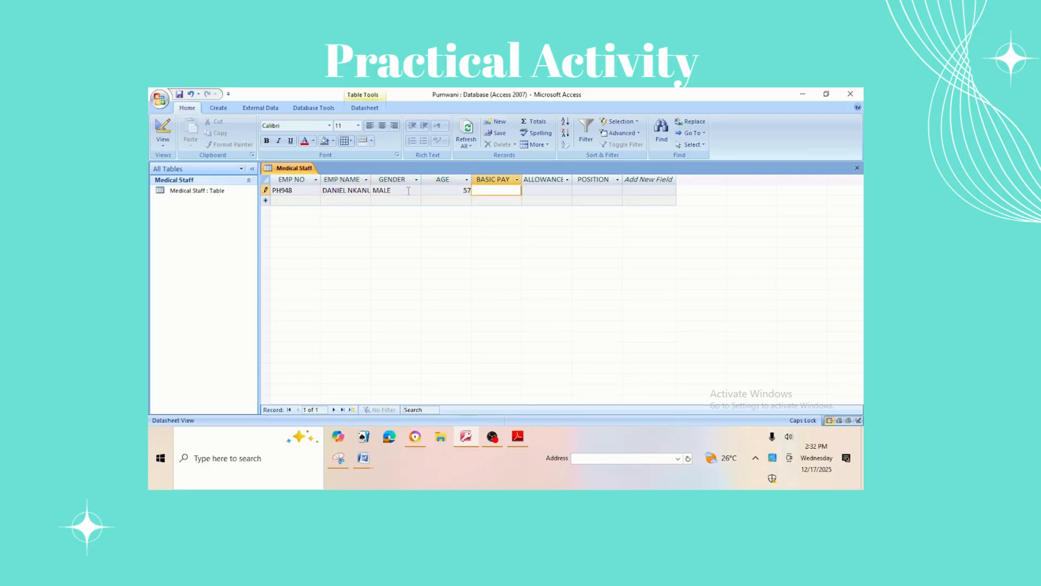
text(100000)
key(Tab)
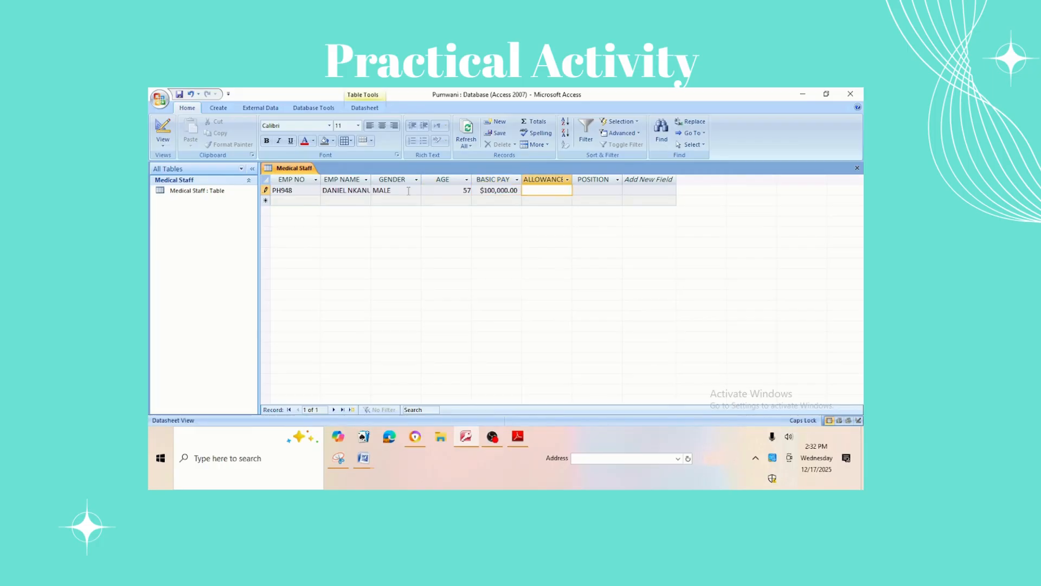
text(2000)
key(Tab)
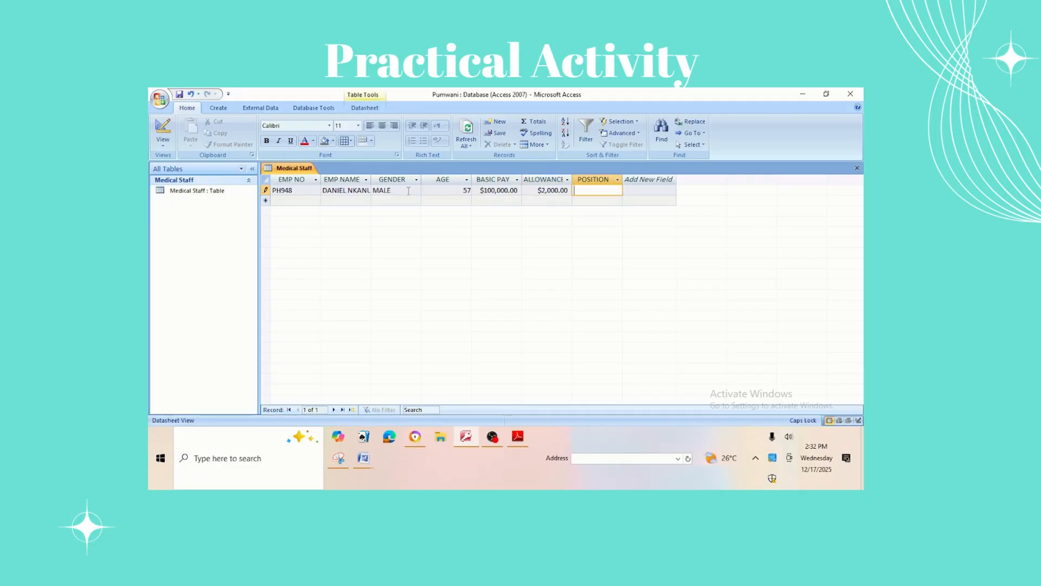
text(GYNA)
text(E)
text(COLO)
text(GIST)
Step: Start the second record with its employee number, the employee's name, MALE and age 52
click(293, 200)
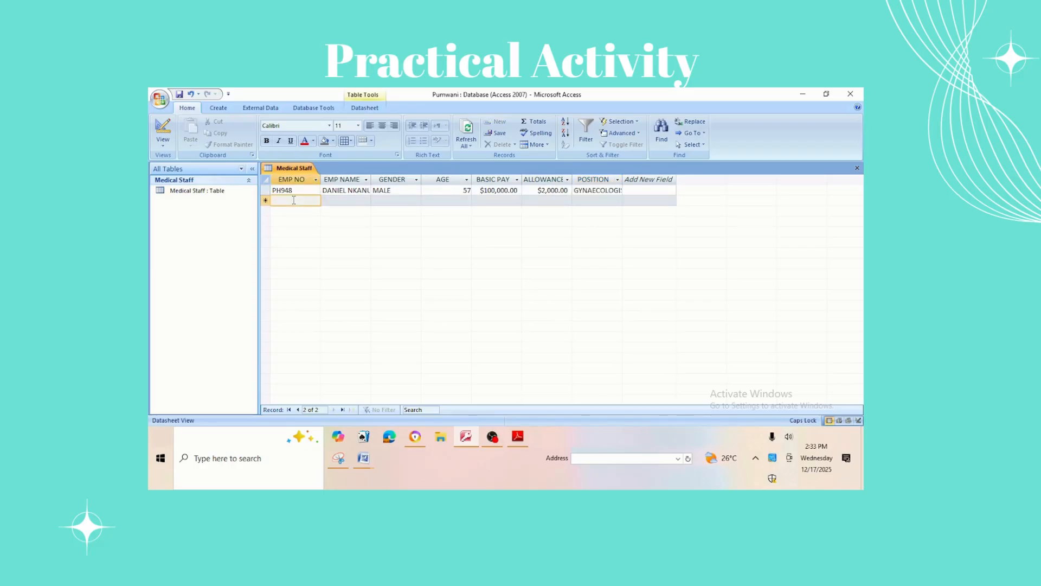
text(PH)
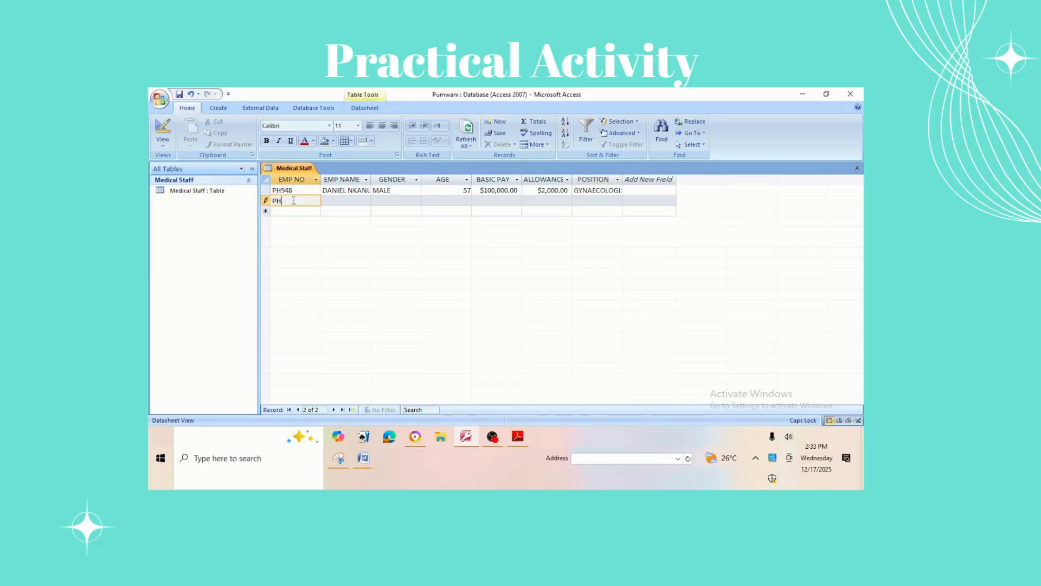
text(934)
click(345, 199)
text(TOM A)
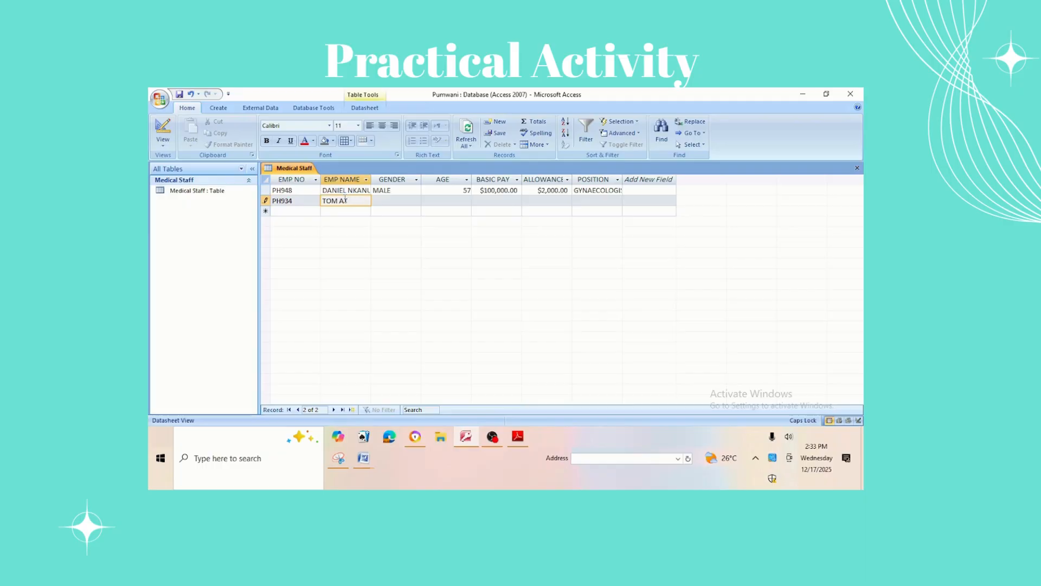
text(TWOLI)
click(386, 201)
text(MALE)
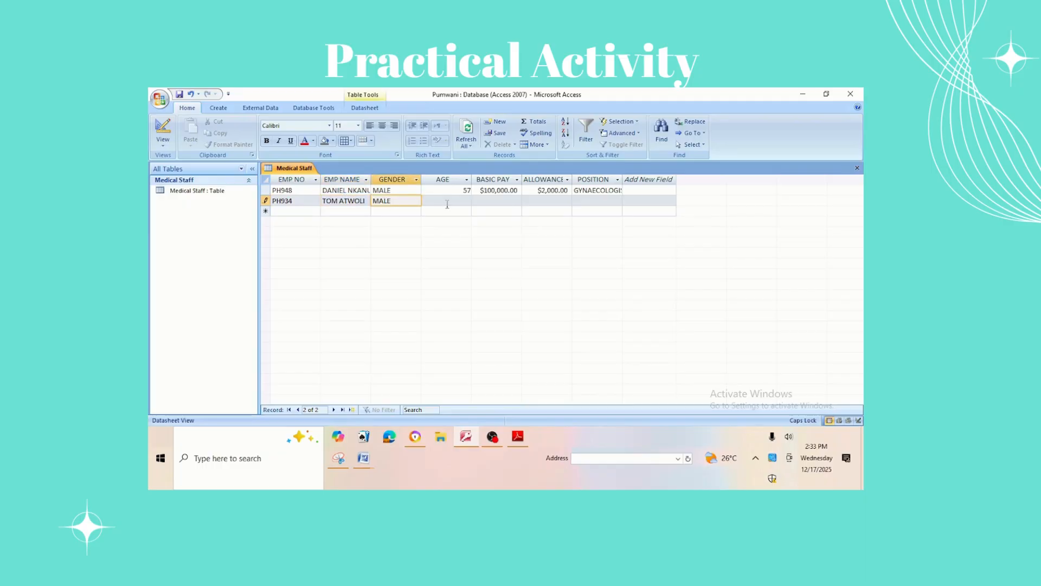
click(447, 204)
text(52)
Step: Enter basic pay, allowance 1000 and GENERAL PRACTITIONER, then correct the pay to 50600
click(492, 201)
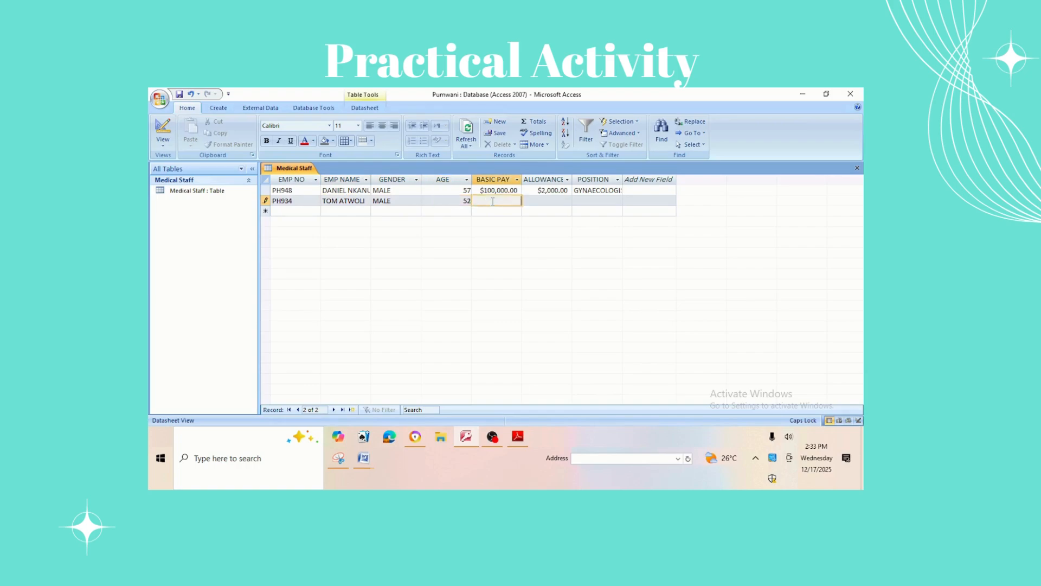
text(506000)
click(530, 201)
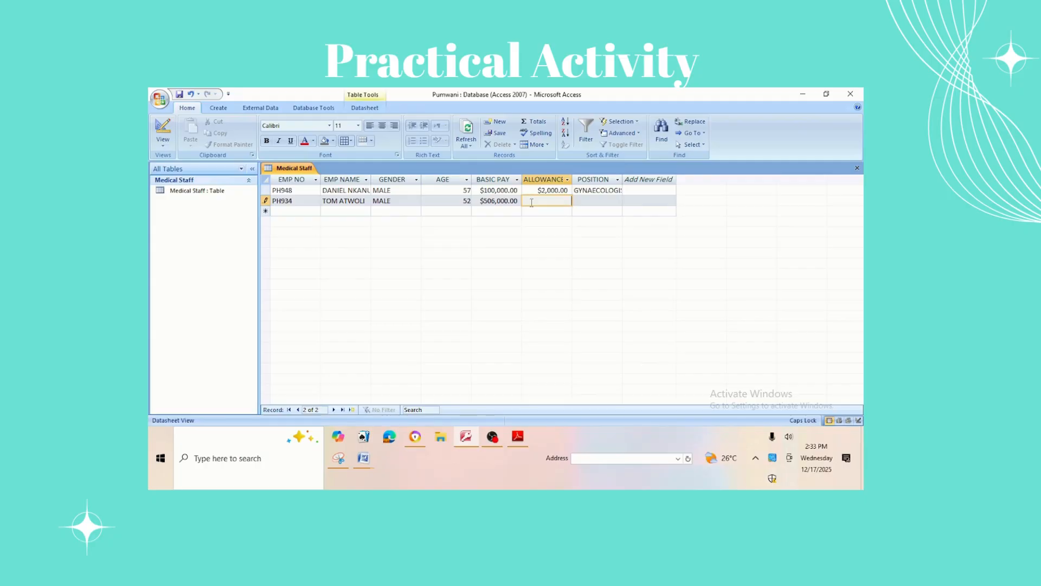
text(1000)
click(586, 200)
text(GEN)
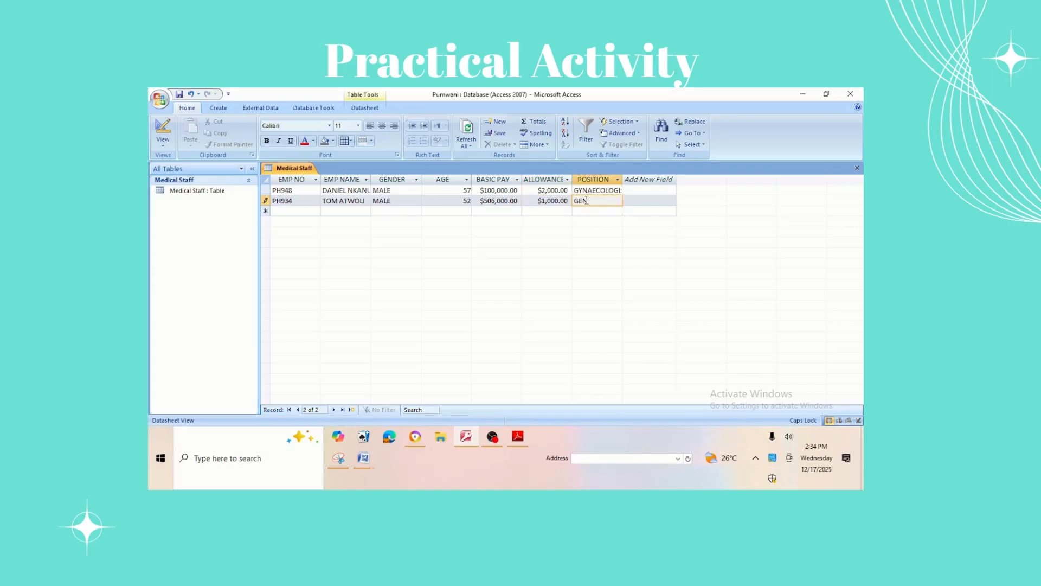
text(ERAL PRACTIC)
key(BackSpace)
text(TIONER)
click(502, 204)
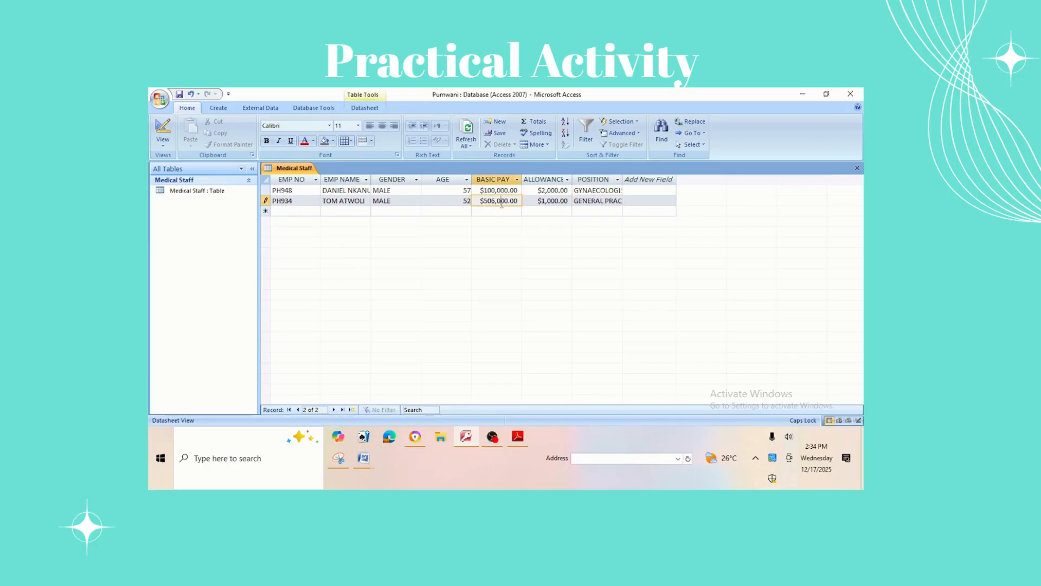
key(BackSpace)
Step: Start the third record with its employee number, the employee's name, FEMALE and age 45
click(312, 211)
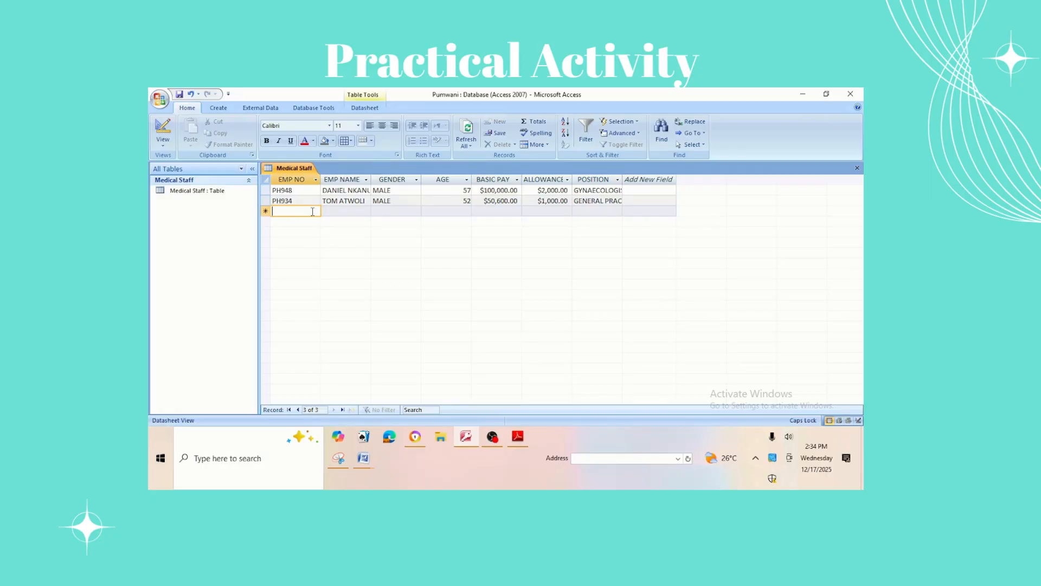
text(PH)
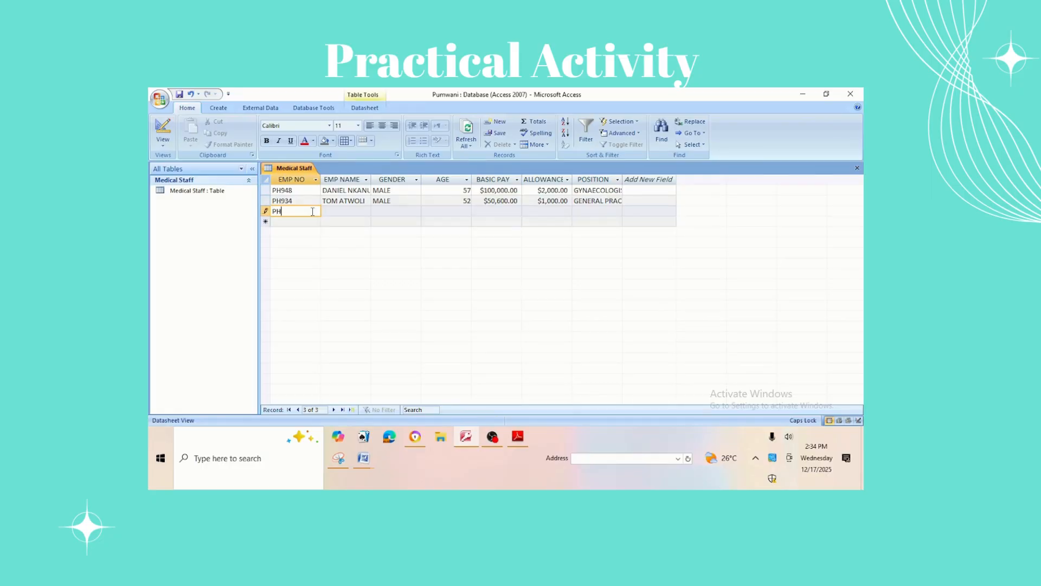
text(88)
click(344, 213)
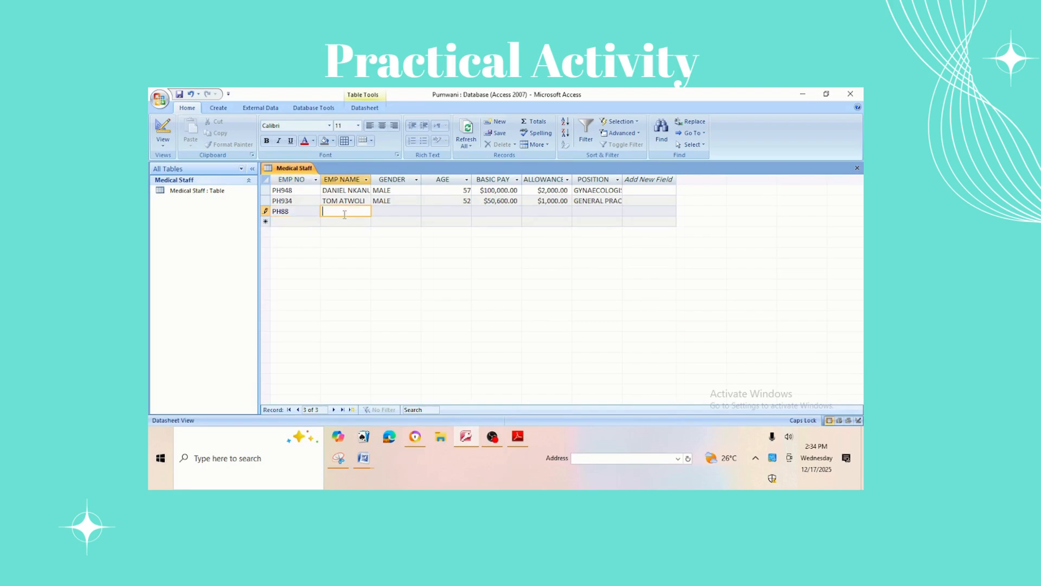
text(AGNES NDA)
text(MBUKI)
click(380, 212)
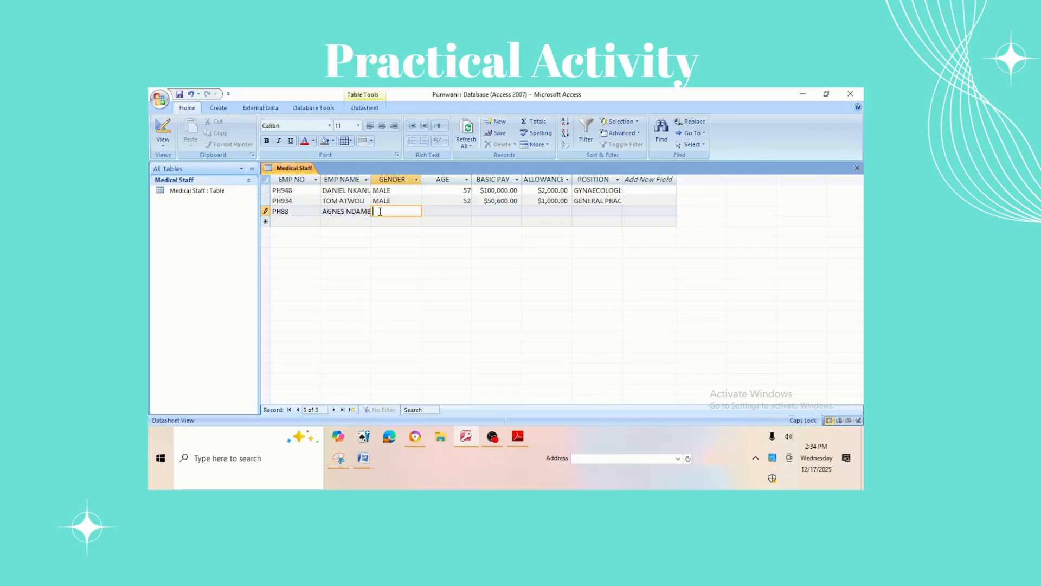
text(FEMALE)
click(430, 212)
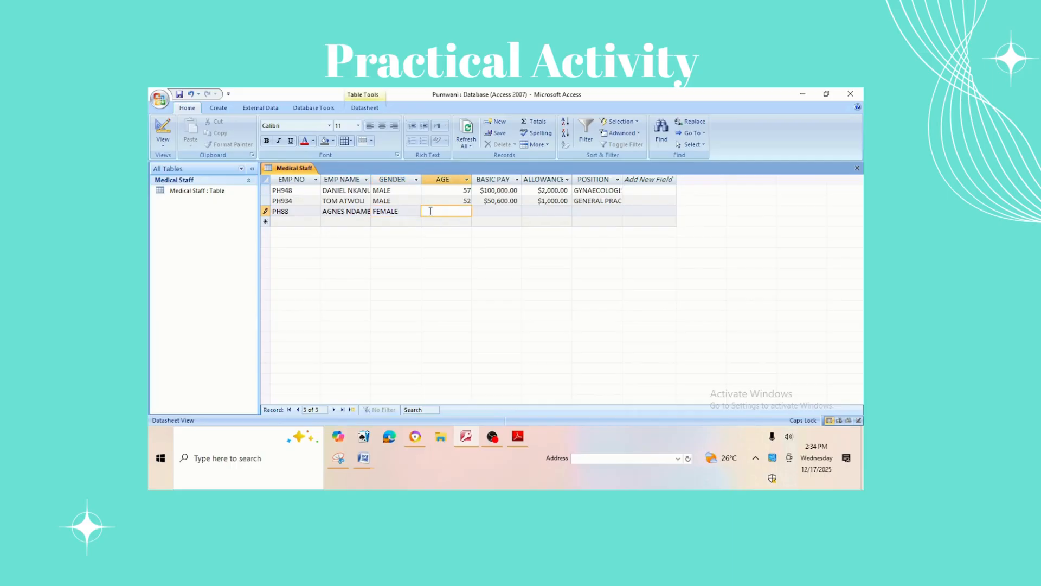
text(45)
Step: Fill in basic pay 50200, allowance 1000 and position CLINICAL NURSE
click(479, 212)
text(50200)
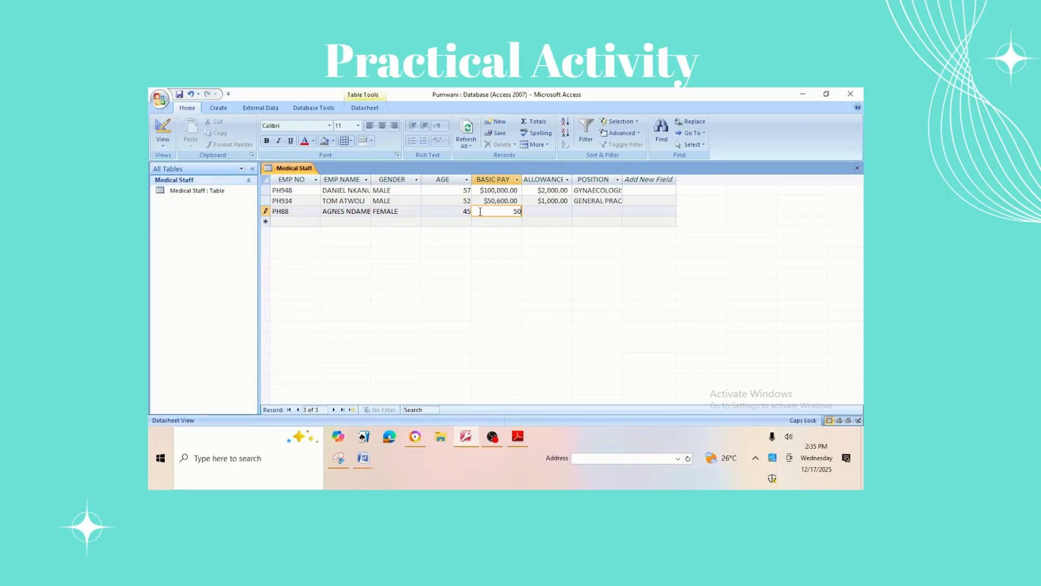
click(532, 213)
text(1000)
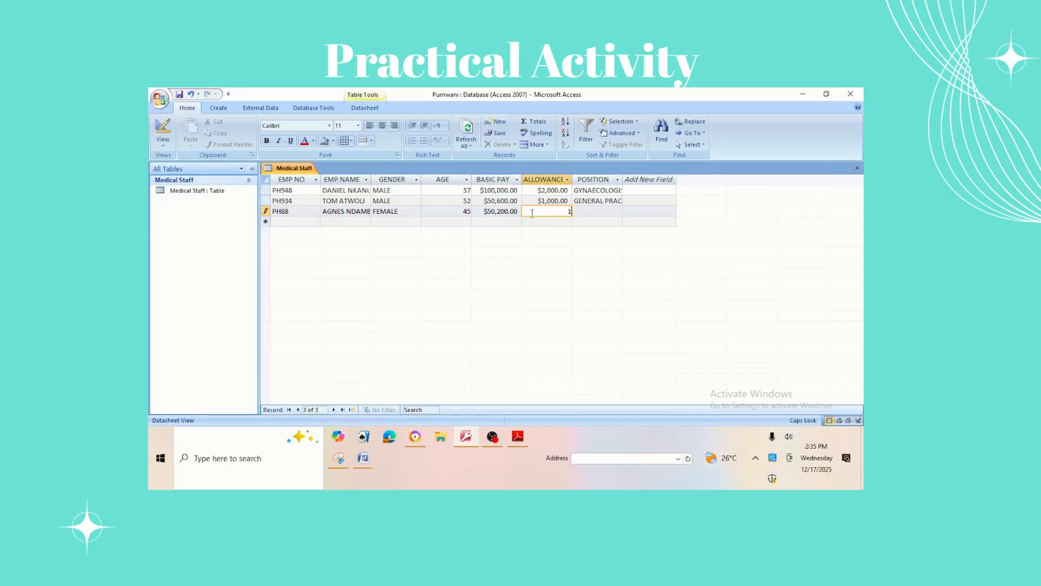
click(581, 211)
text(CLINICAL)
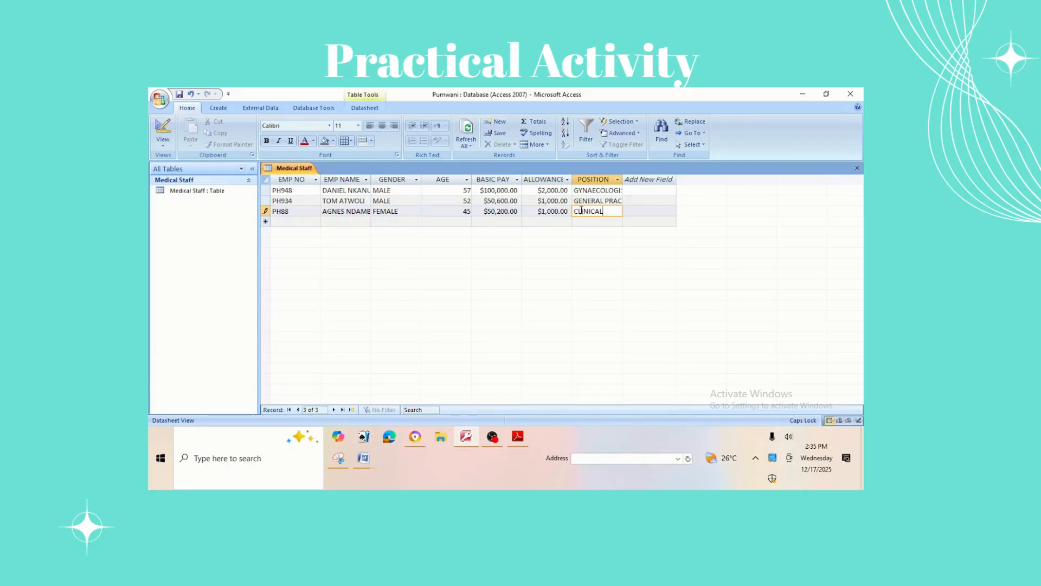
text( NURSE)
Step: Widen the POSITION column so the job titles fit
drag(623, 176, 651, 176)
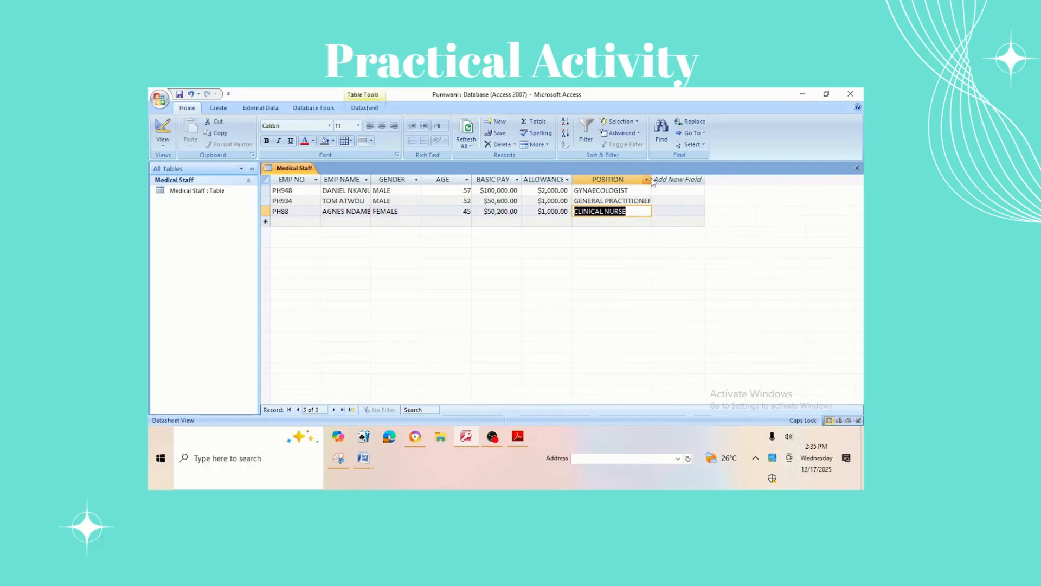
drag(651, 175, 671, 176)
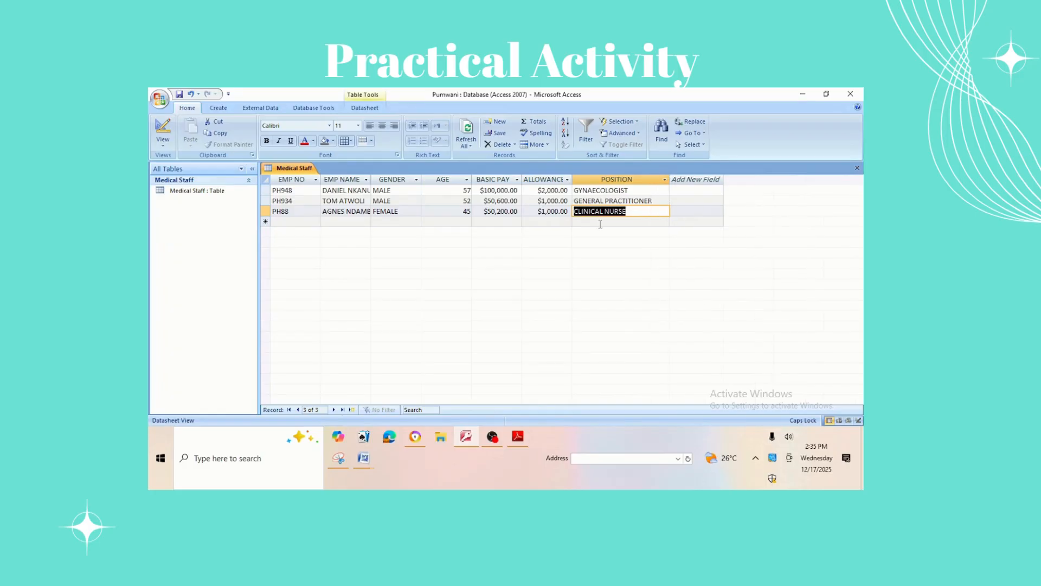
click(288, 221)
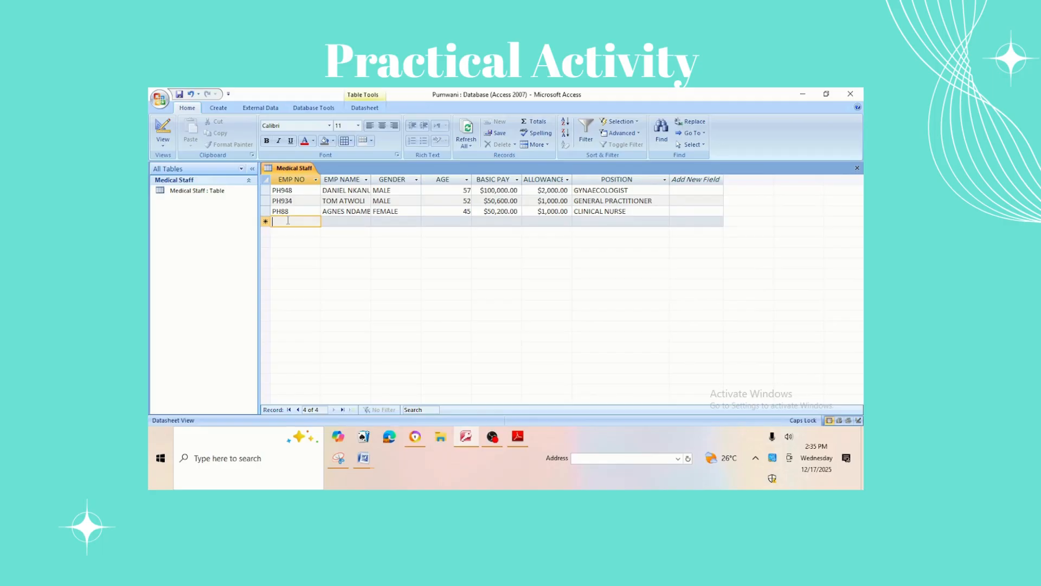
Step: Add the missing digit 5 to the third employee number, then enter the fourth record's number and name, widening EMP NAME
text(P)
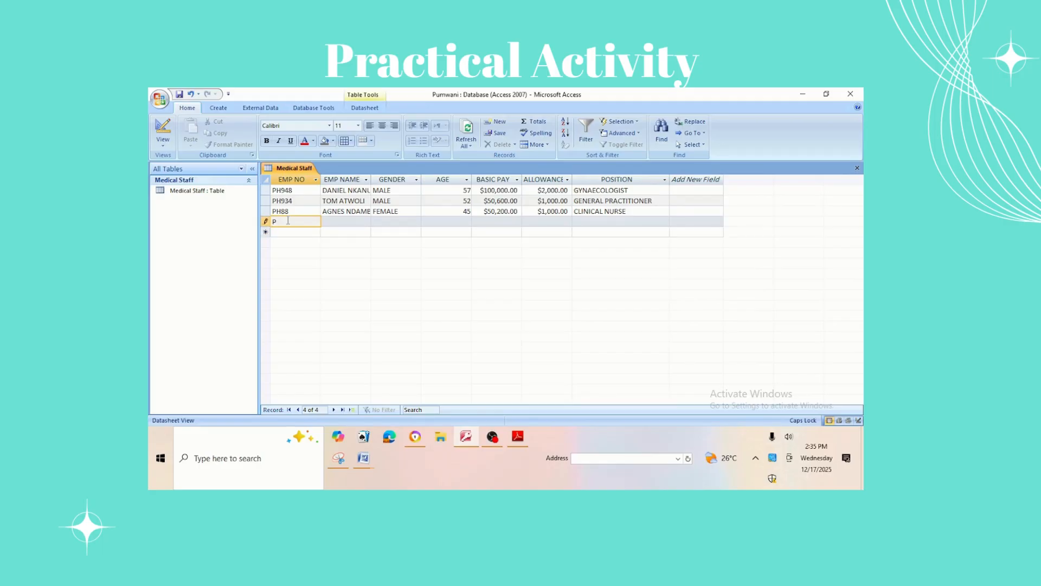
click(279, 211)
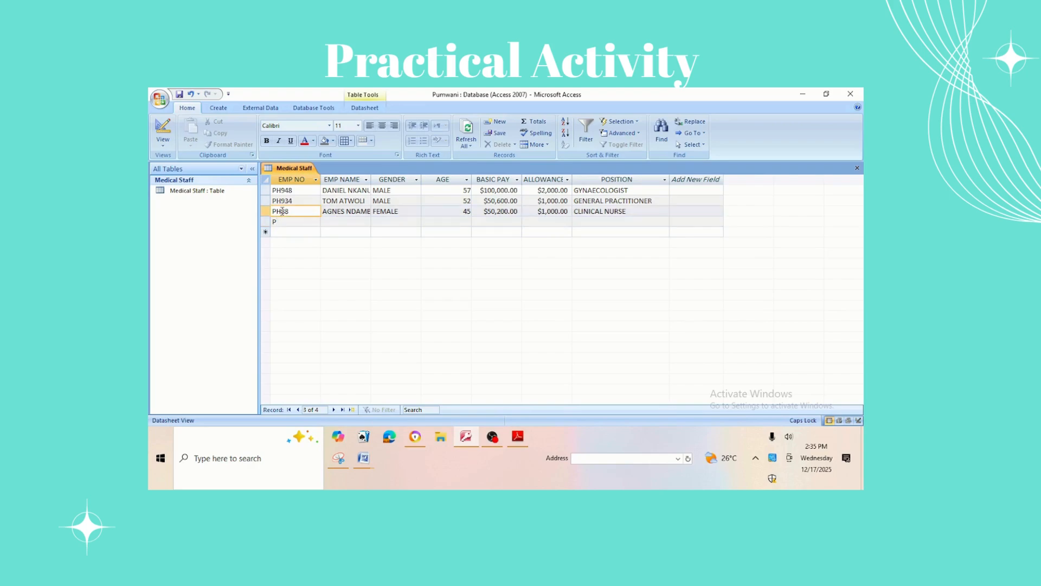
text(5)
click(279, 221)
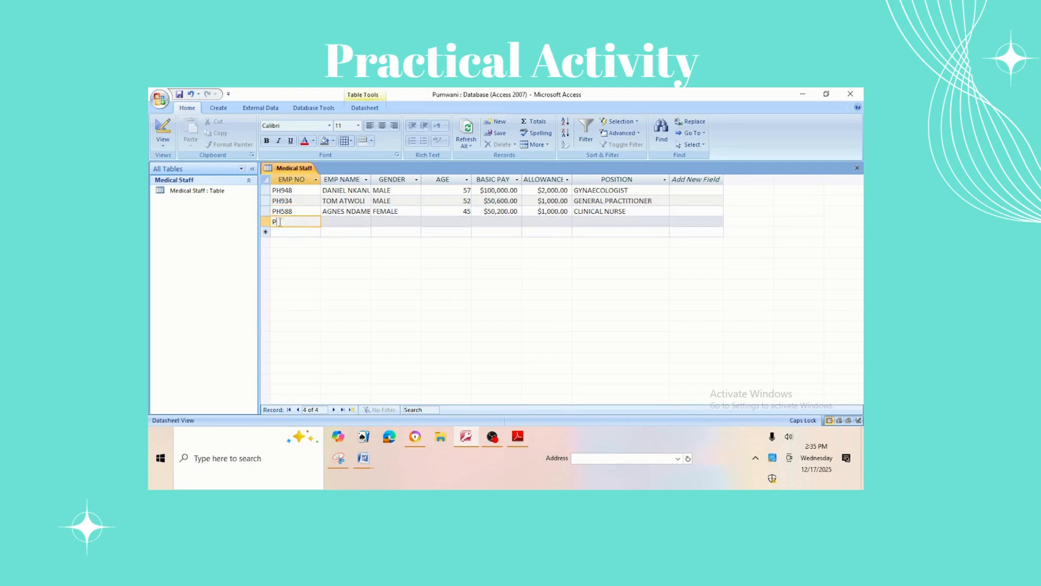
text(H387)
click(348, 226)
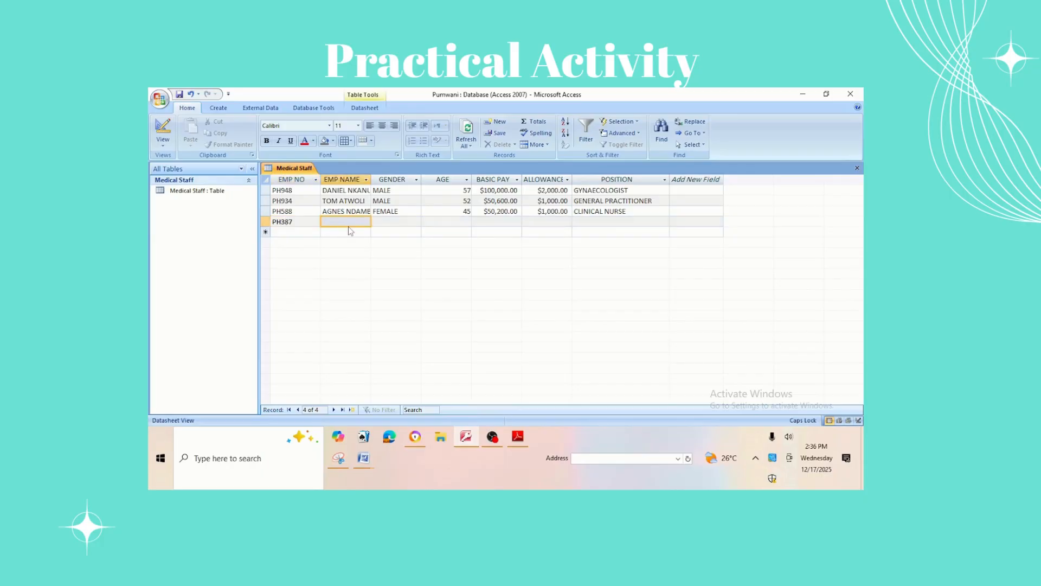
text(DAMARI)
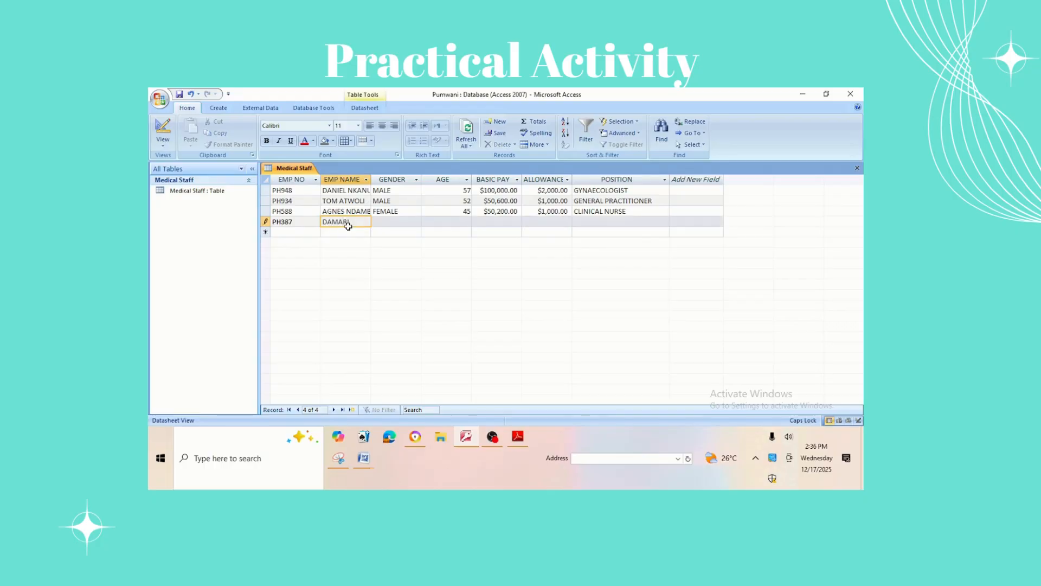
text(S KARANJA)
drag(372, 175, 406, 174)
Step: Complete the fourth record: FEMALE, 34, basic pay 50,600, allowance 1000, CLINICAL NURSE
click(423, 224)
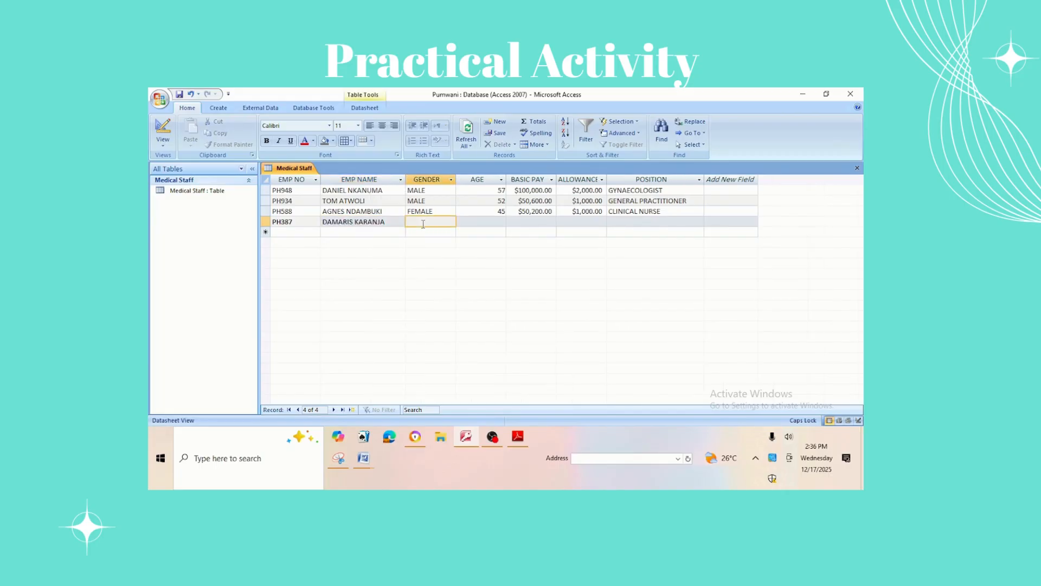
text(FEMALE)
click(460, 225)
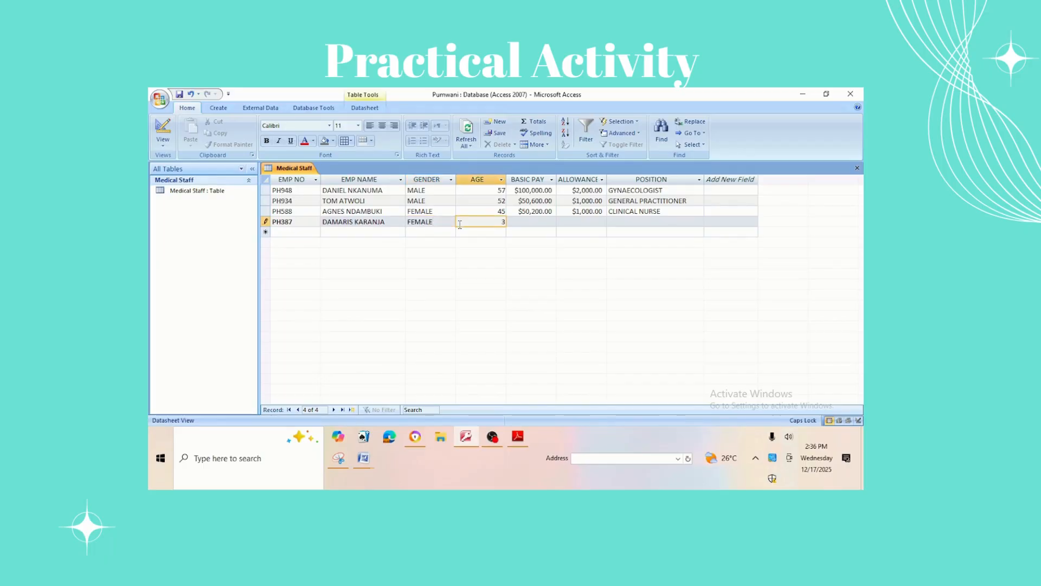
text(34)
click(526, 223)
text(50)
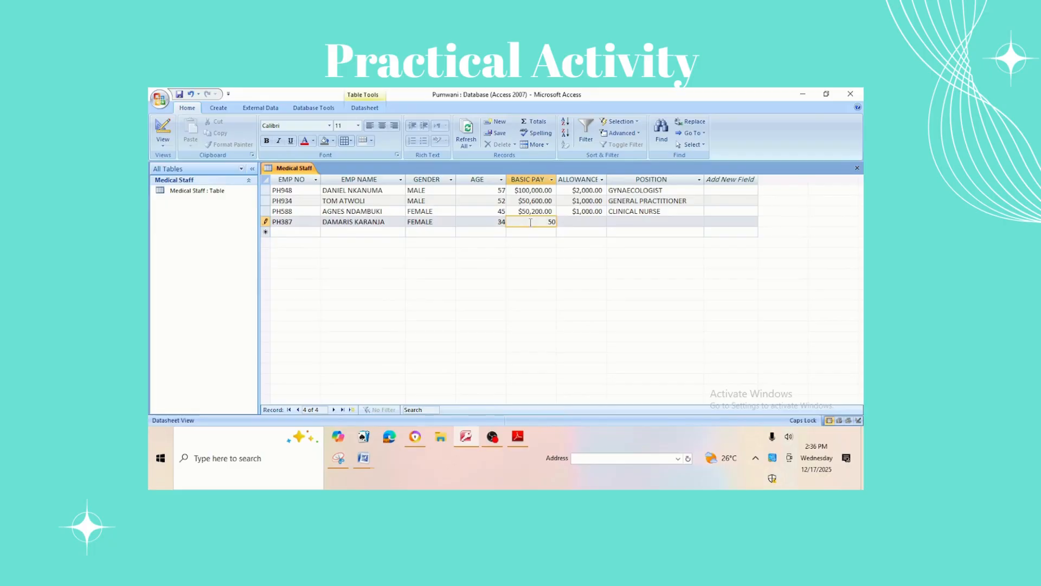
text(,600)
key(Tab)
text(1000)
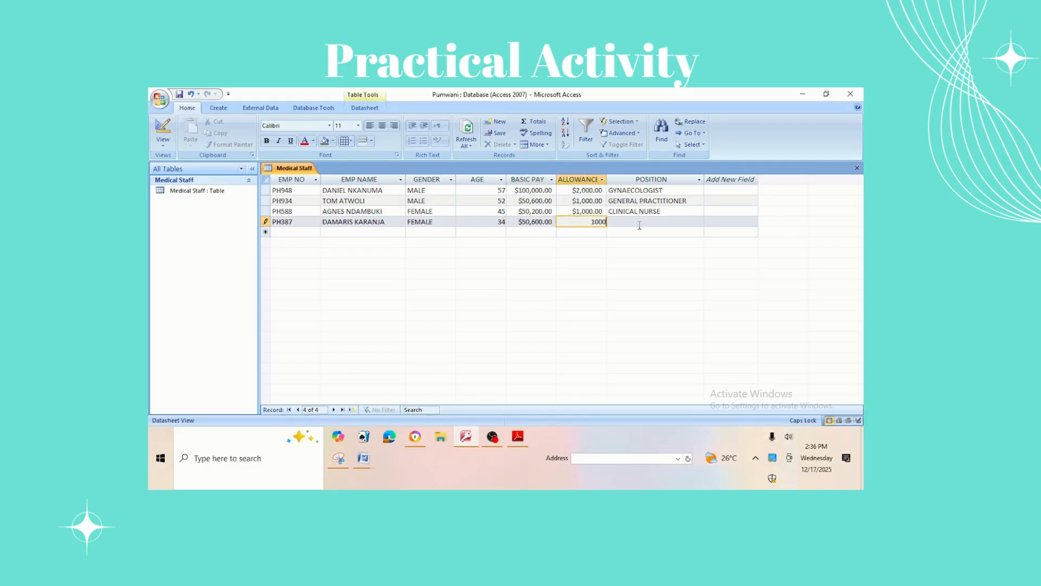
key(Tab)
text(CLINICL)
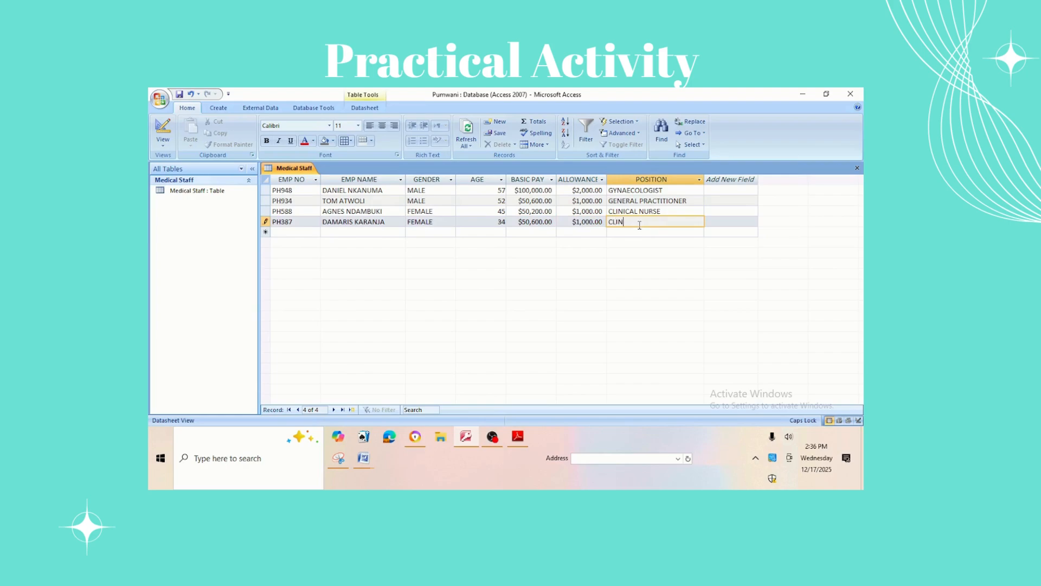
key(BackSpace)
text(AL NURSE)
click(285, 230)
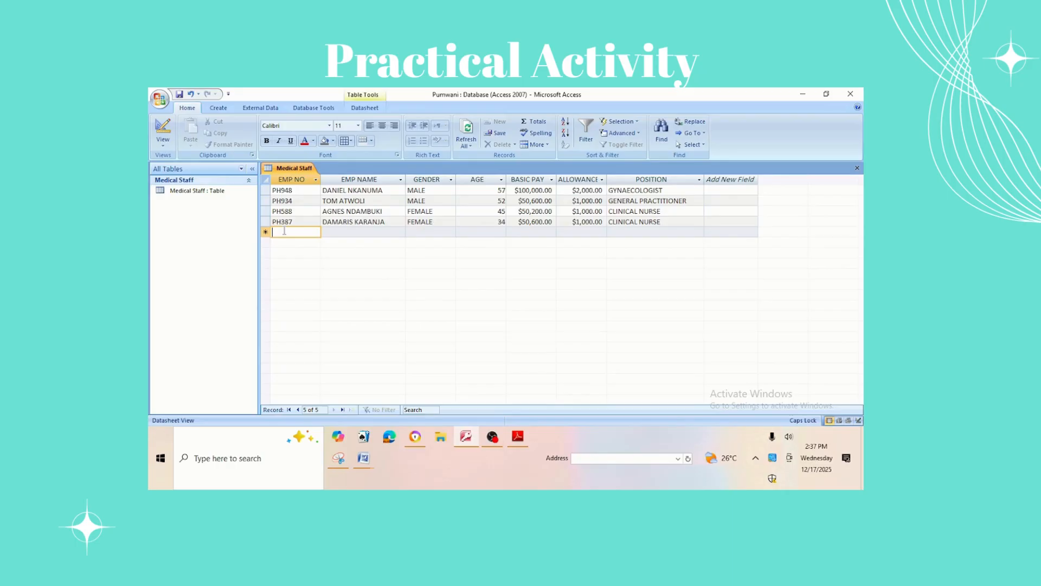
Step: Enter the fifth record's employee number, the employee's name, MALE and age 44
text(PH)
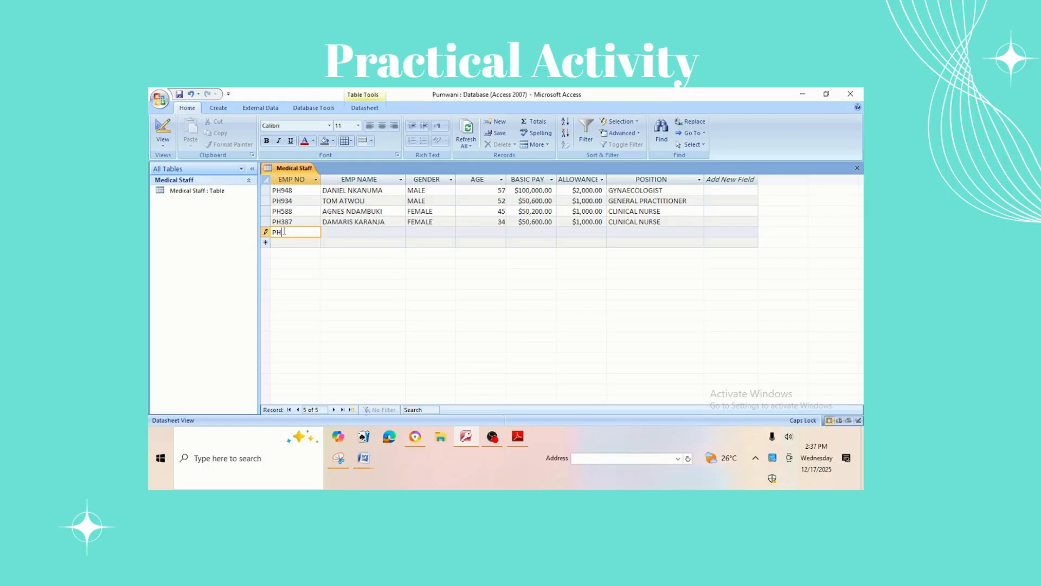
text(747)
click(331, 230)
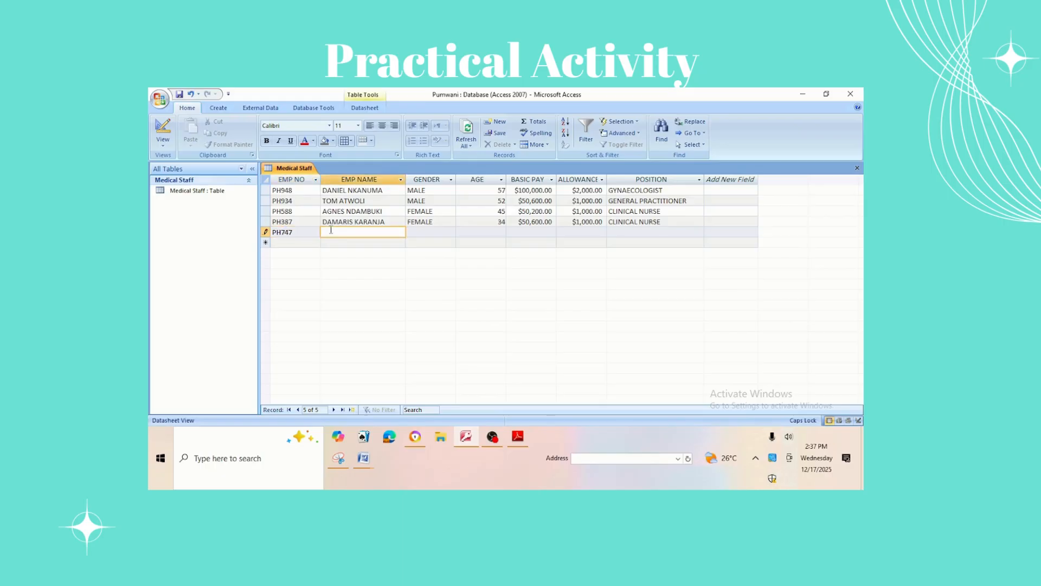
text(JAMES NJARAMBA)
click(438, 234)
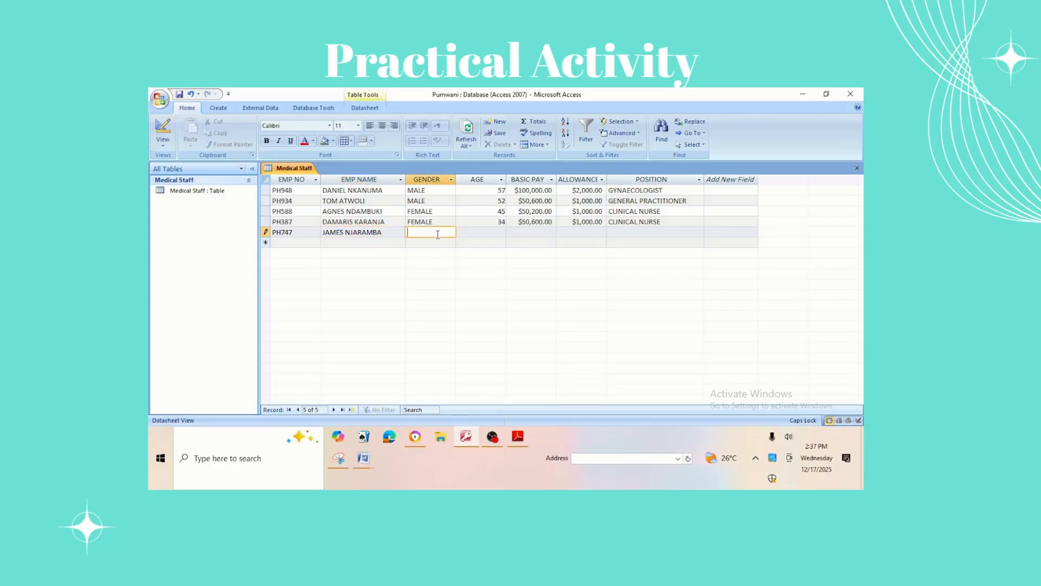
text(MALE)
click(495, 231)
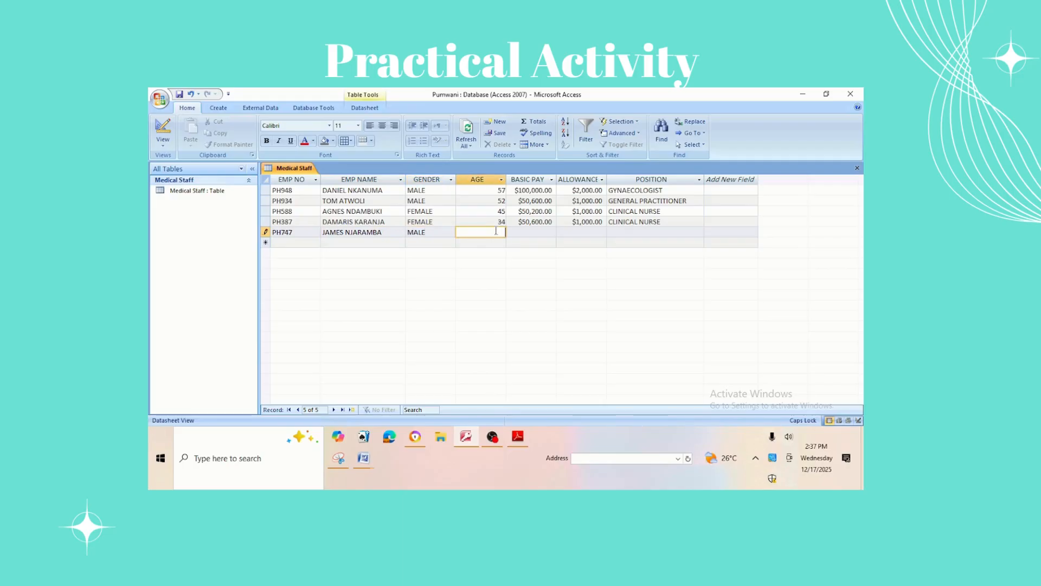
text(44)
Step: Fill in basic pay 90000, allowance 2000 and position GYNAECOLOGIST
click(522, 233)
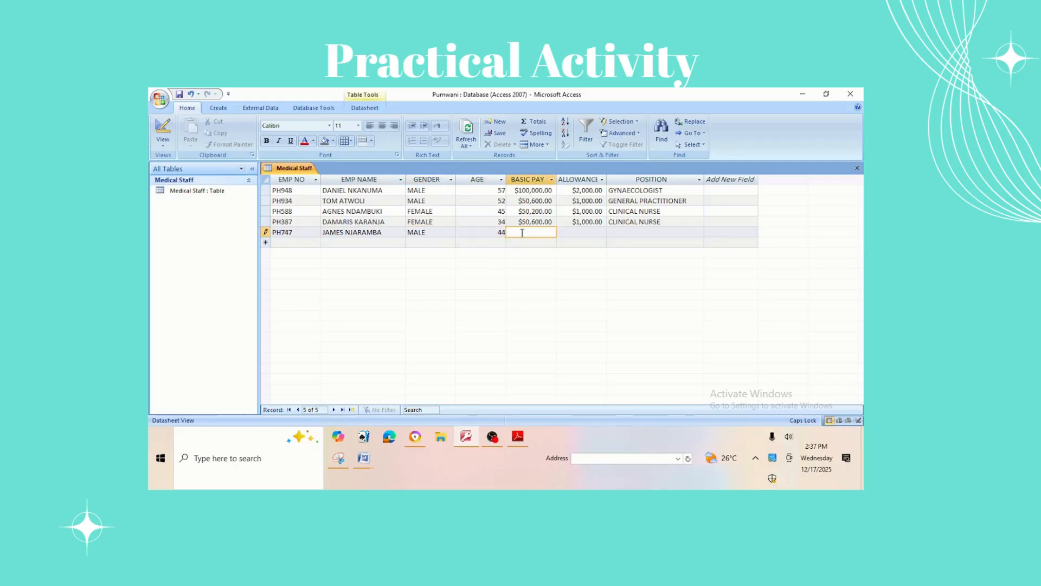
text(90000)
click(587, 231)
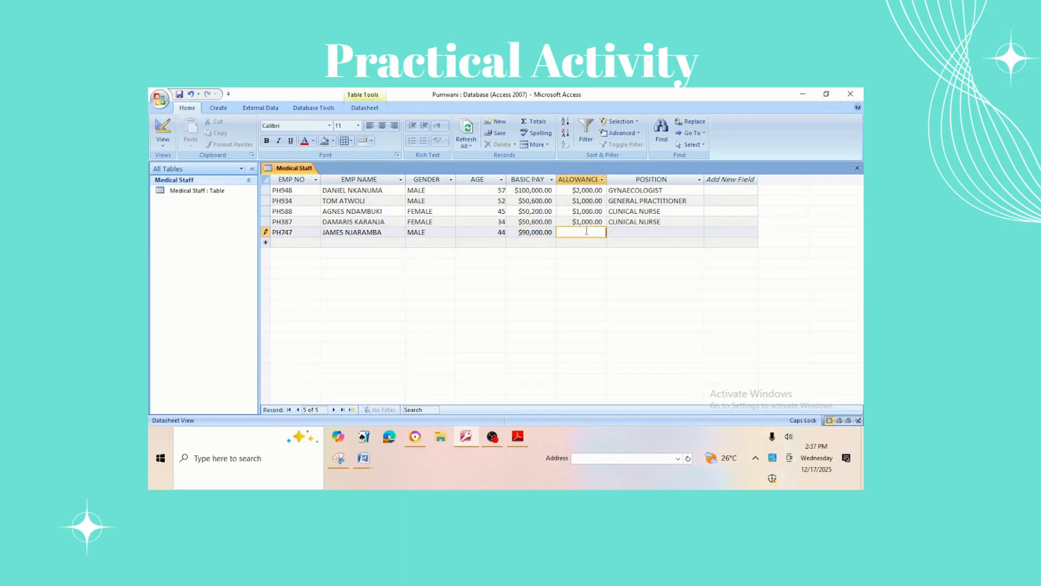
text(2000)
click(642, 234)
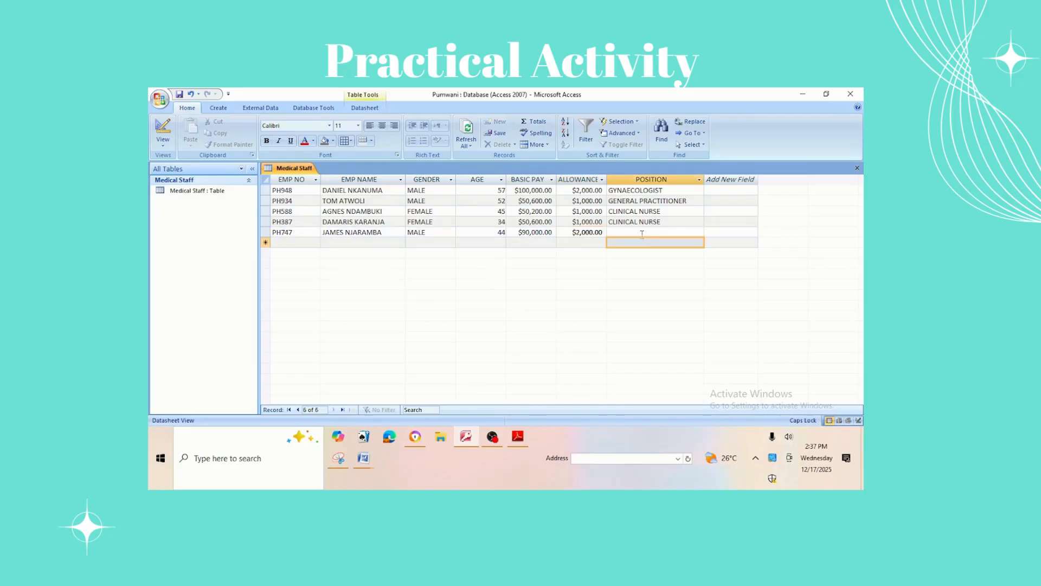
click(642, 234)
text(G)
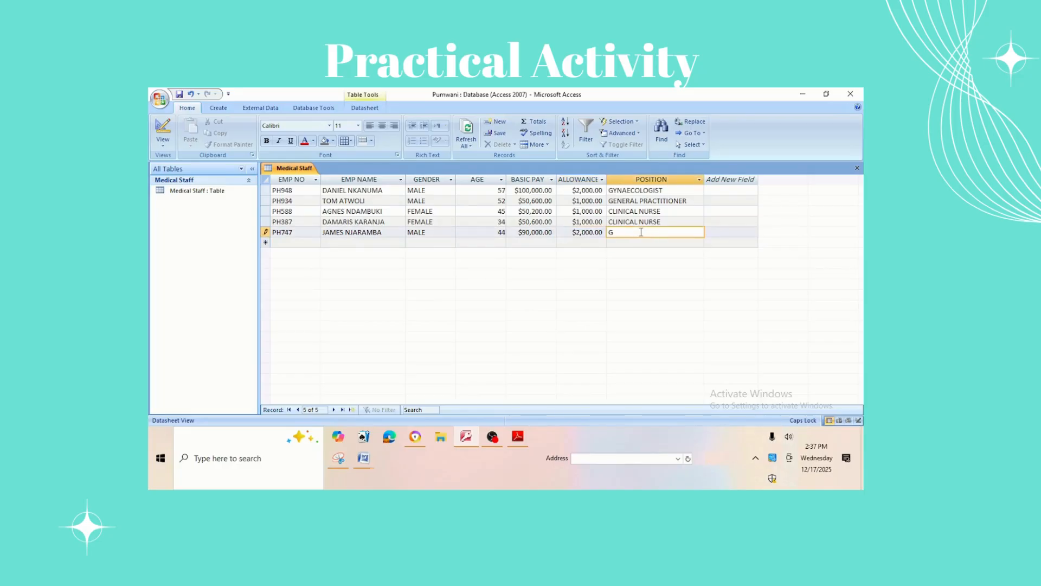
text(YNAECOLO)
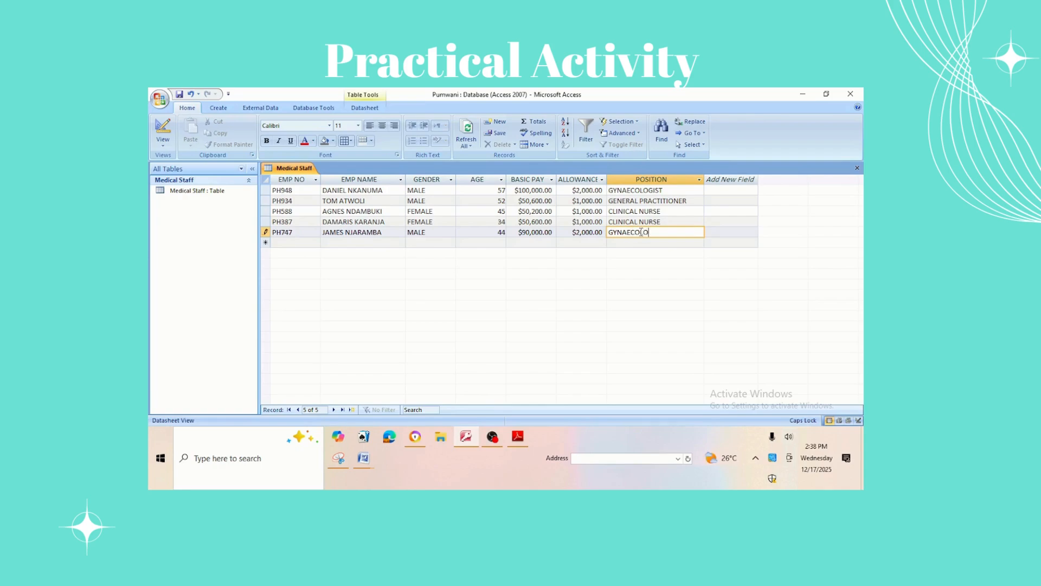
text(GIST)
Step: Start the sixth record with its employee number, the employee's name and gender MALE
click(296, 242)
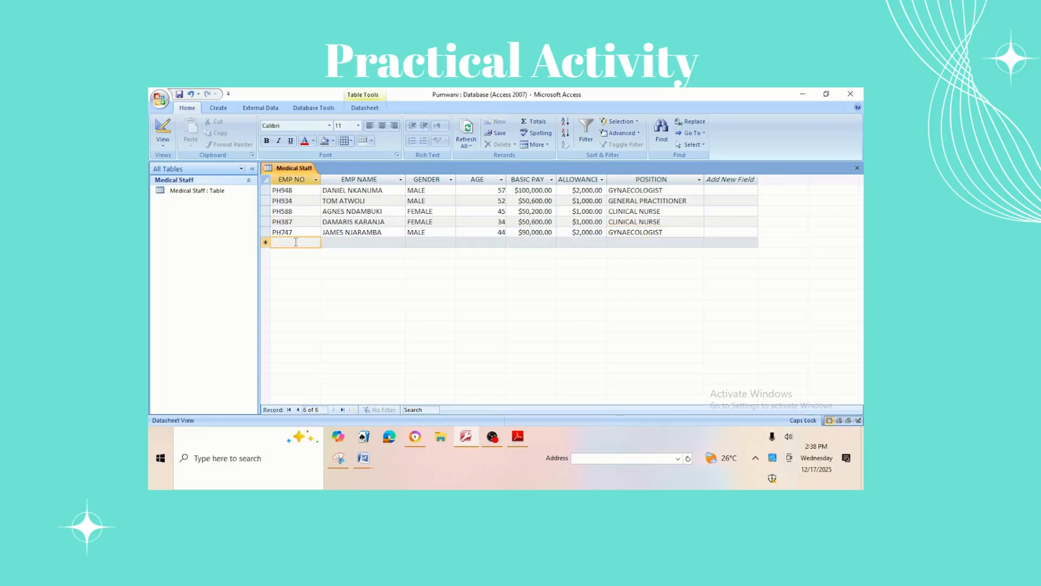
text(PH)
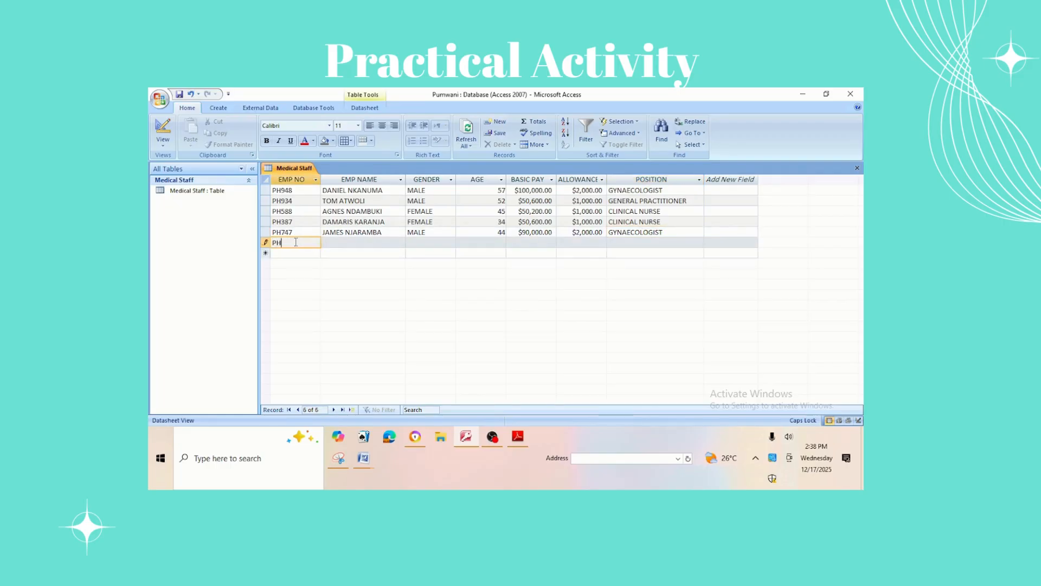
text(884)
click(345, 241)
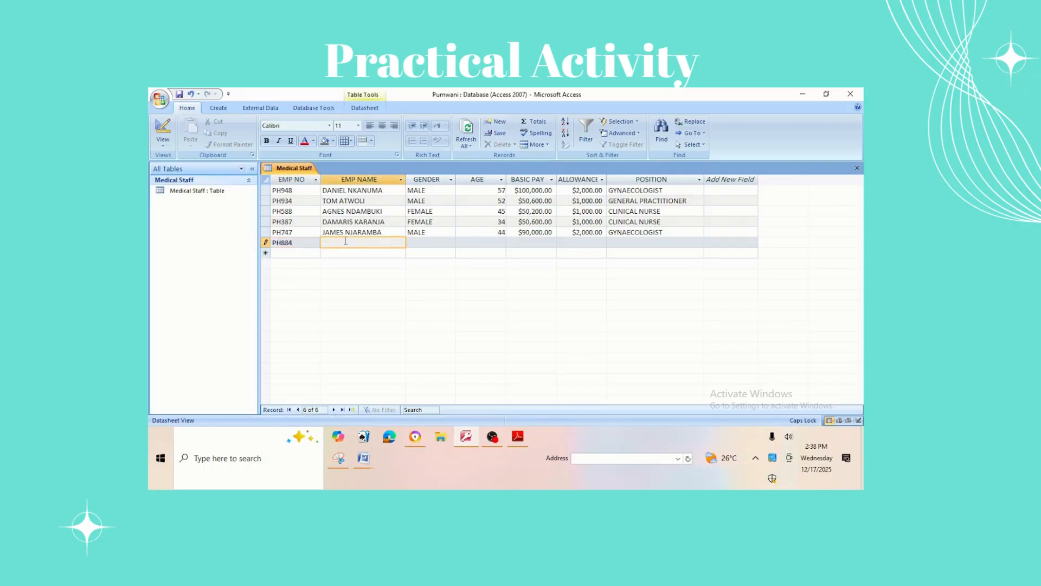
text(JAMES)
key(Caps_Lock)
text(N)
key(Caps_Lock)
text(JARAMBA)
click(411, 245)
text(MALE)
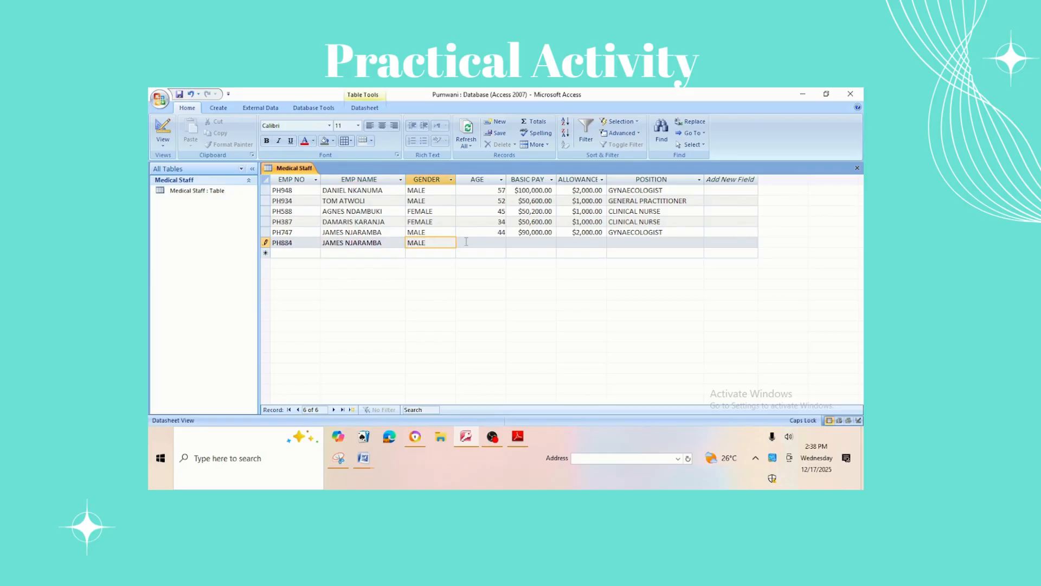
Step: Fill in age 50, basic pay 90,000, allowance 2000 and GYNAECOLOGIST, then save the record
click(465, 241)
text(50)
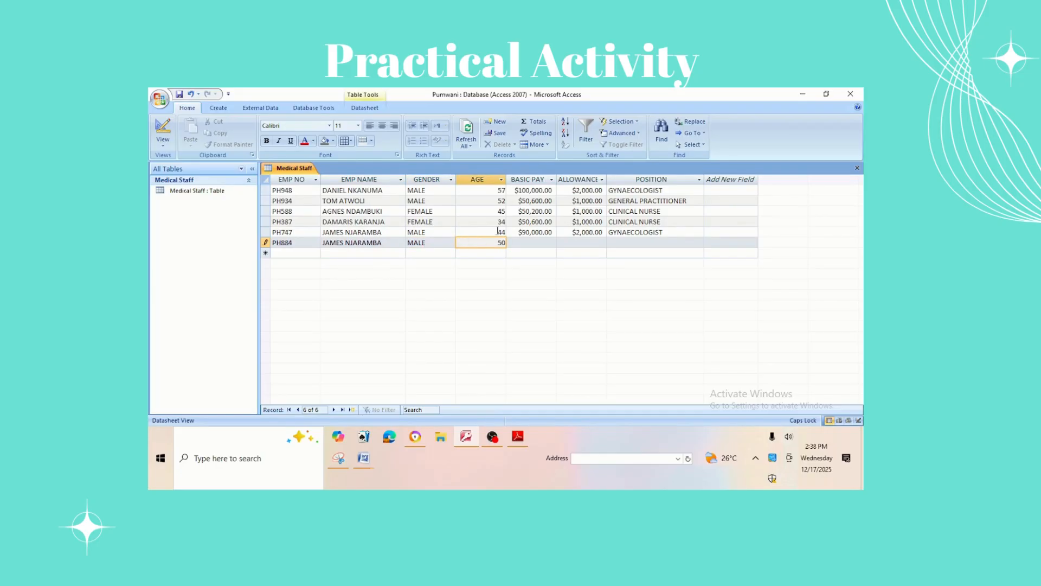
click(521, 243)
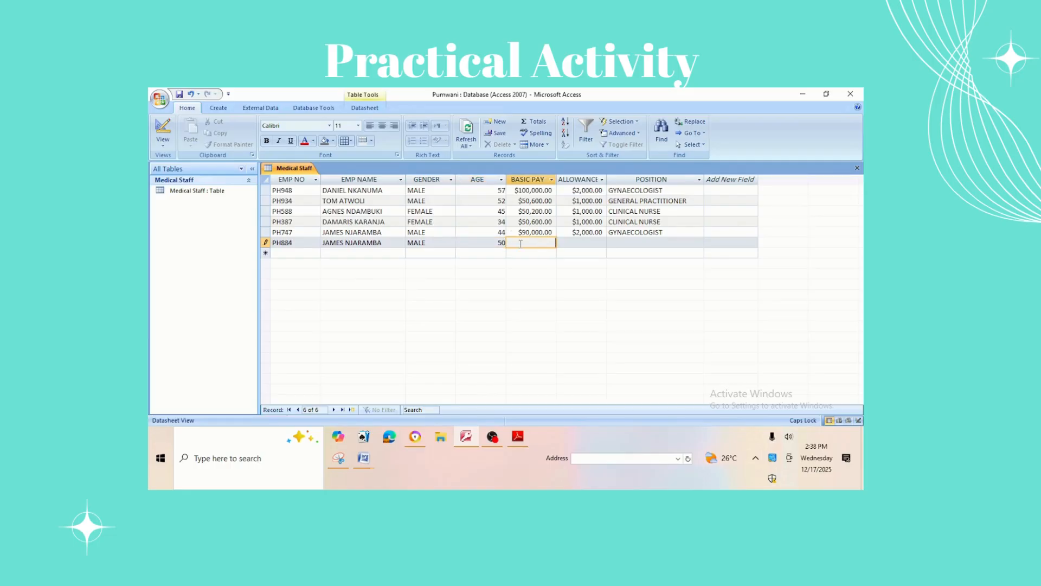
text(90,000)
click(590, 244)
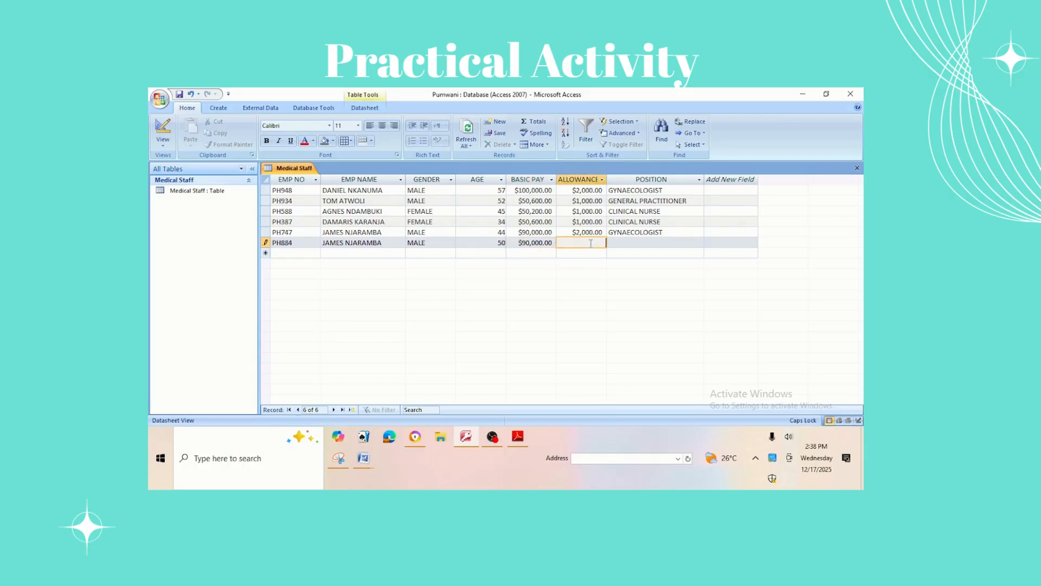
text(2000)
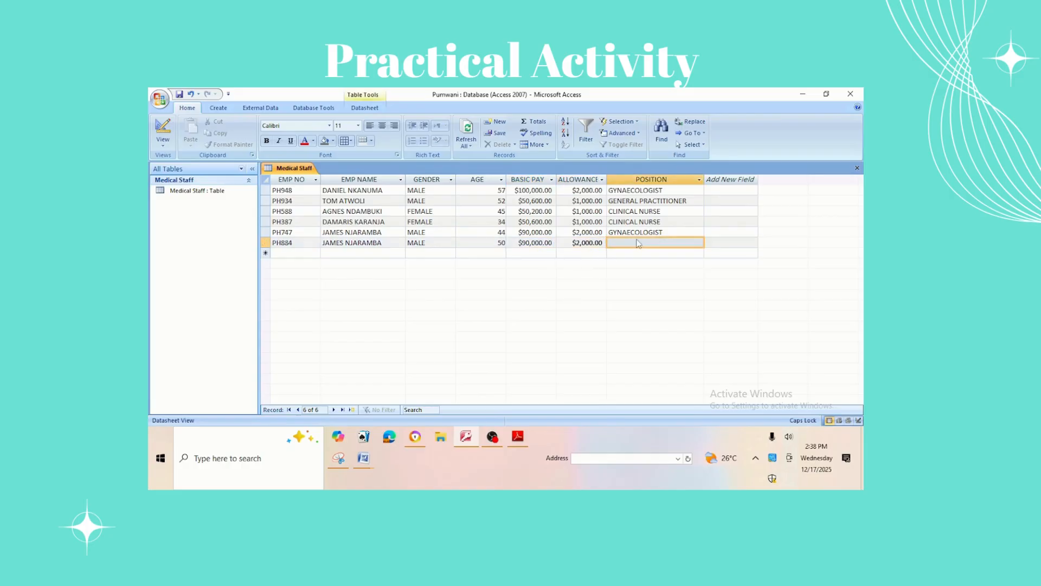
click(637, 243)
text(GYNA)
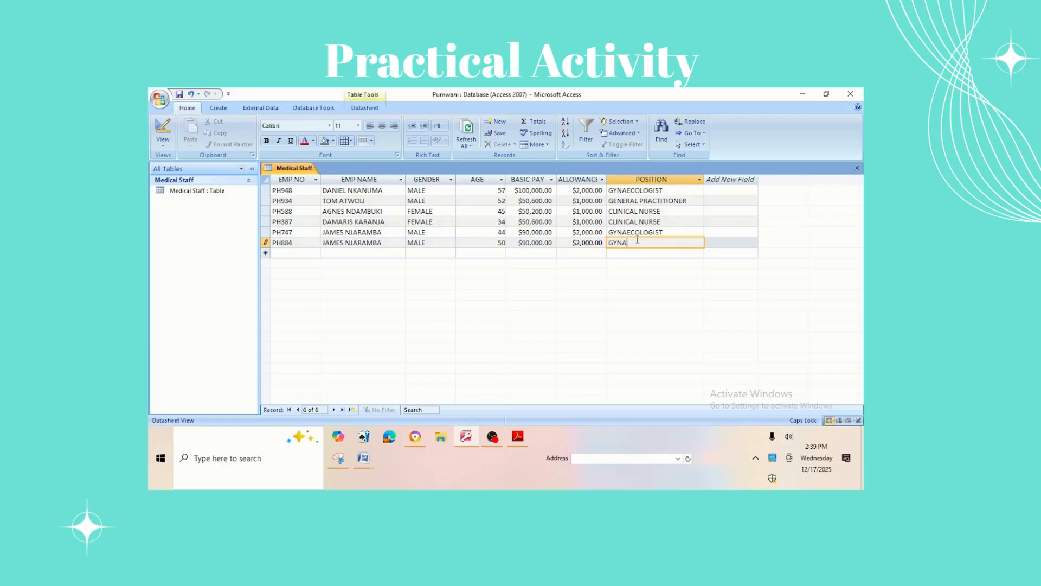
text(ECOLOGIST)
key(Tab)
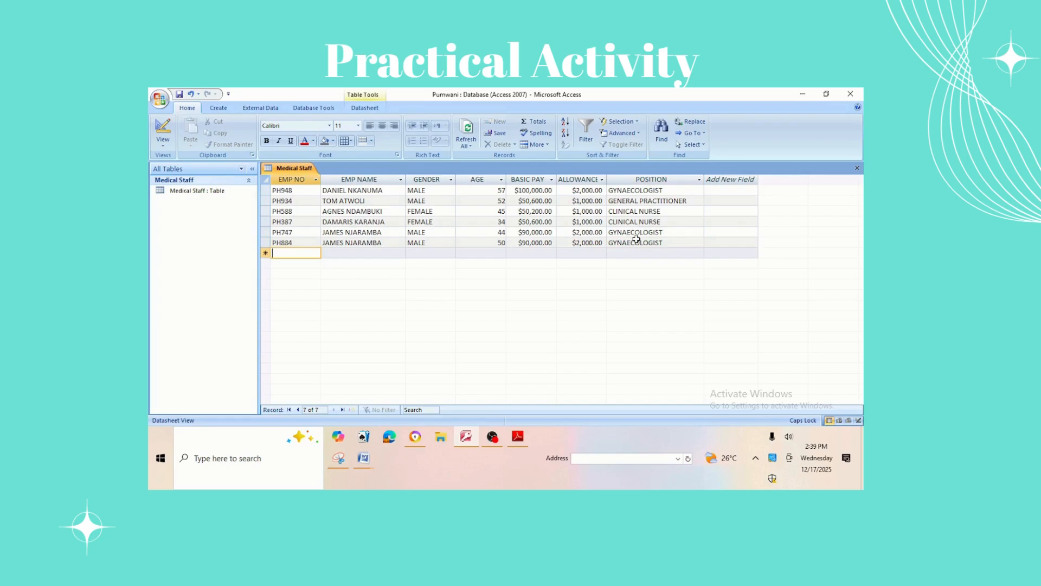
Step: Enter record PH468 with the employee's name, MALE, 49, 120000 pay, 2000 allowance and GYNAECOLOGIST
text(PH)
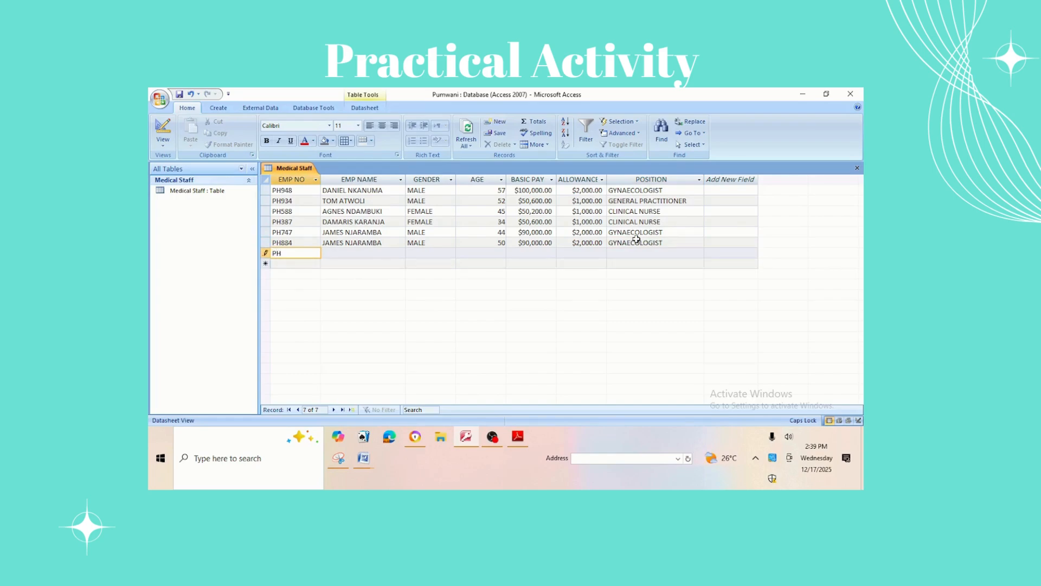
text(468)
click(397, 252)
text(JAMES )
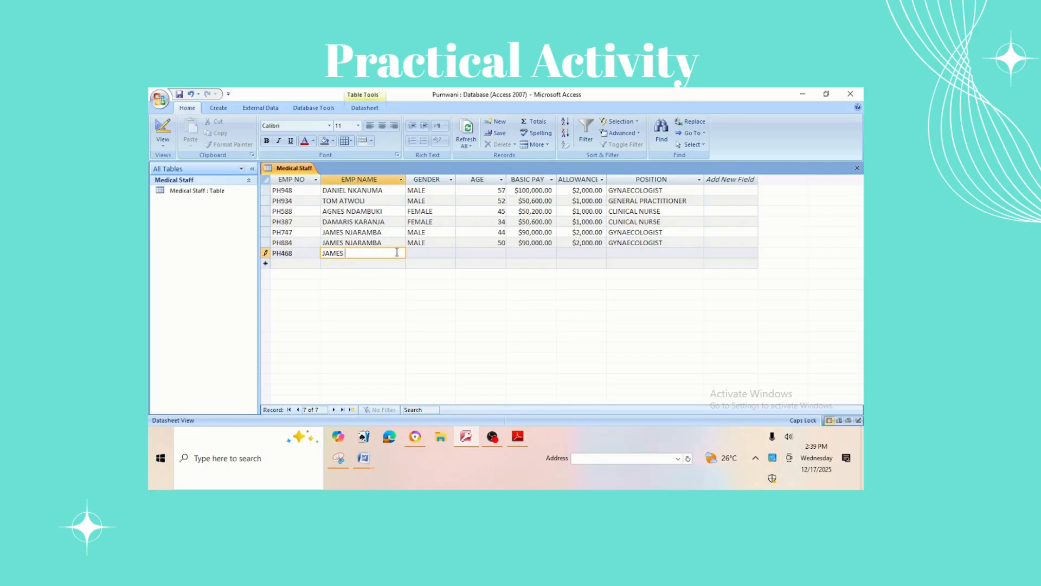
text(NJARAMBA)
click(423, 255)
text(MALE)
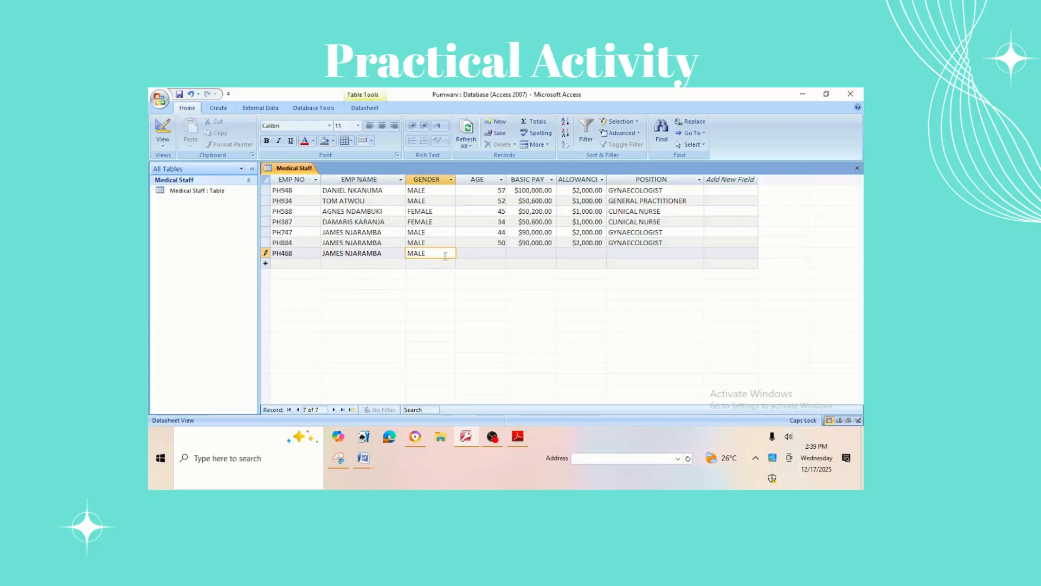
click(479, 255)
text(49)
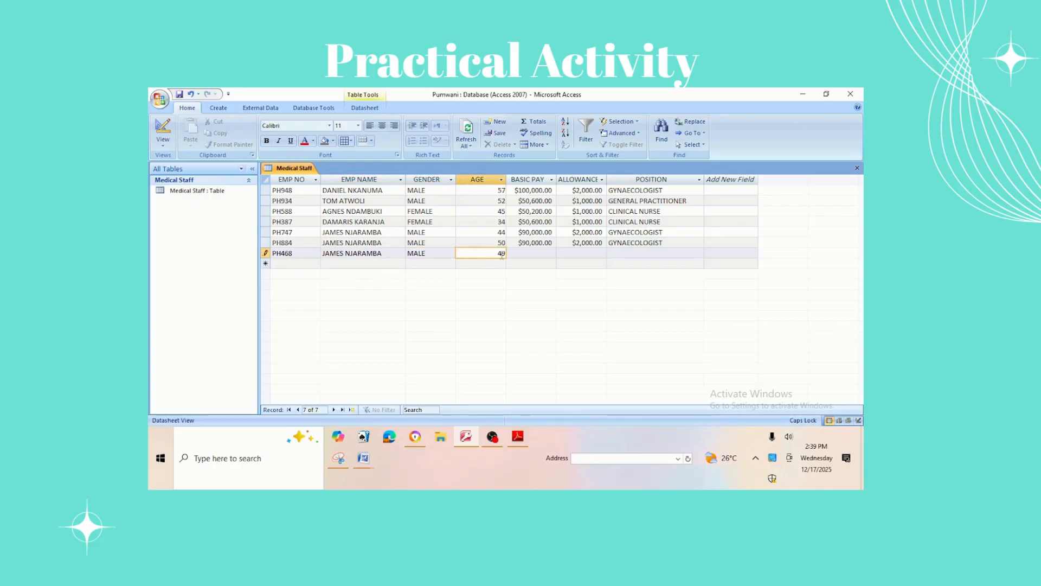
click(524, 251)
text(120000)
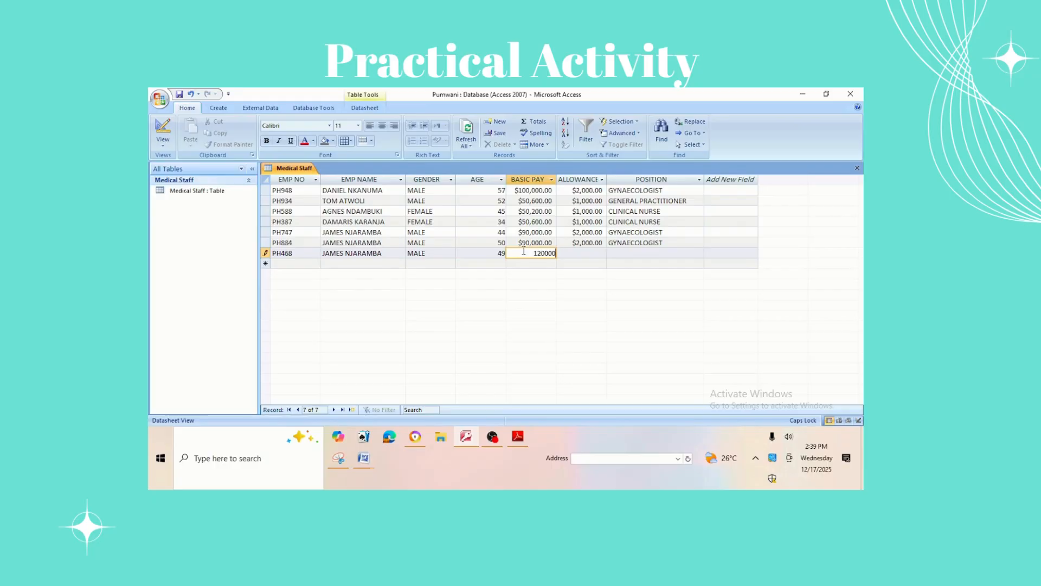
click(592, 252)
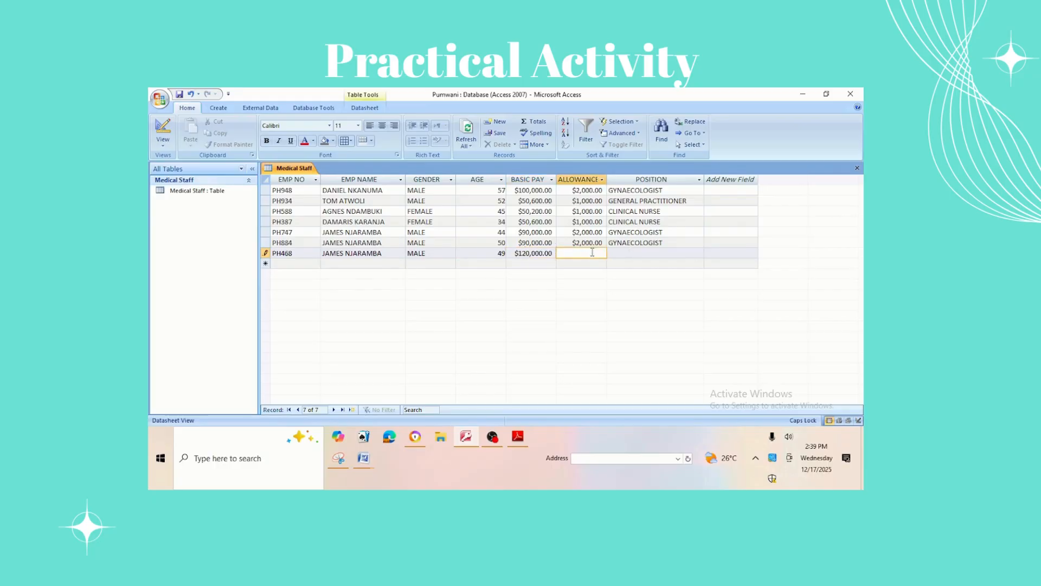
text(2000)
click(619, 252)
text(GYNA)
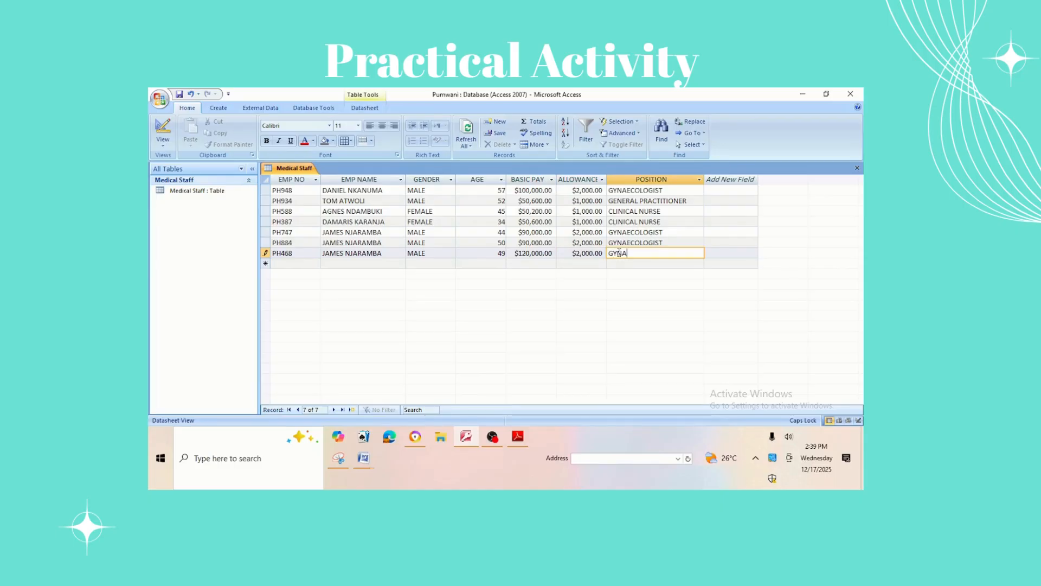
text(ECOLOGIST)
Step: Create a new blank table, switch it to Design View, and name it SUPPORT STAFF
click(219, 108)
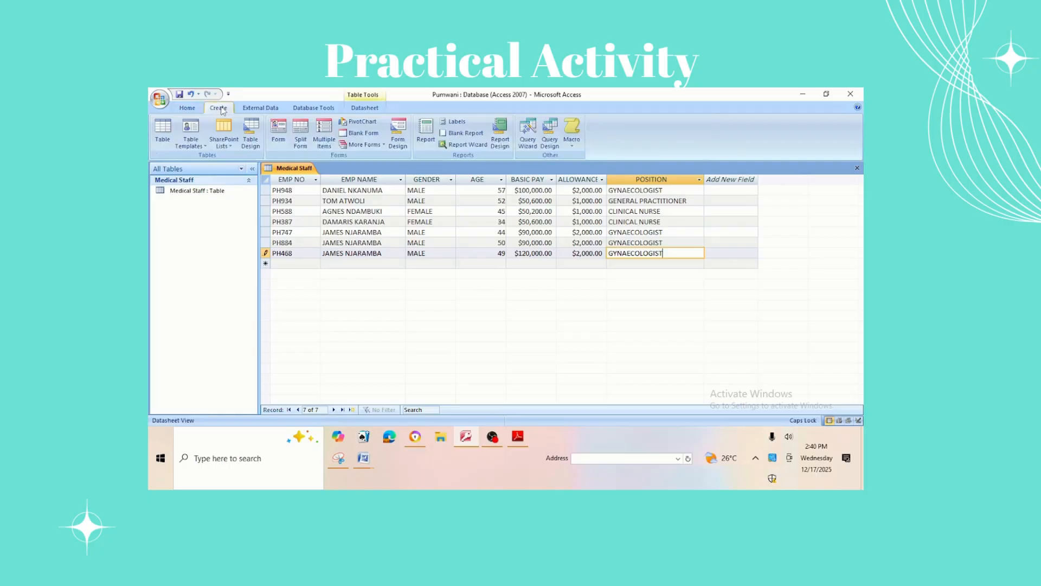
click(163, 132)
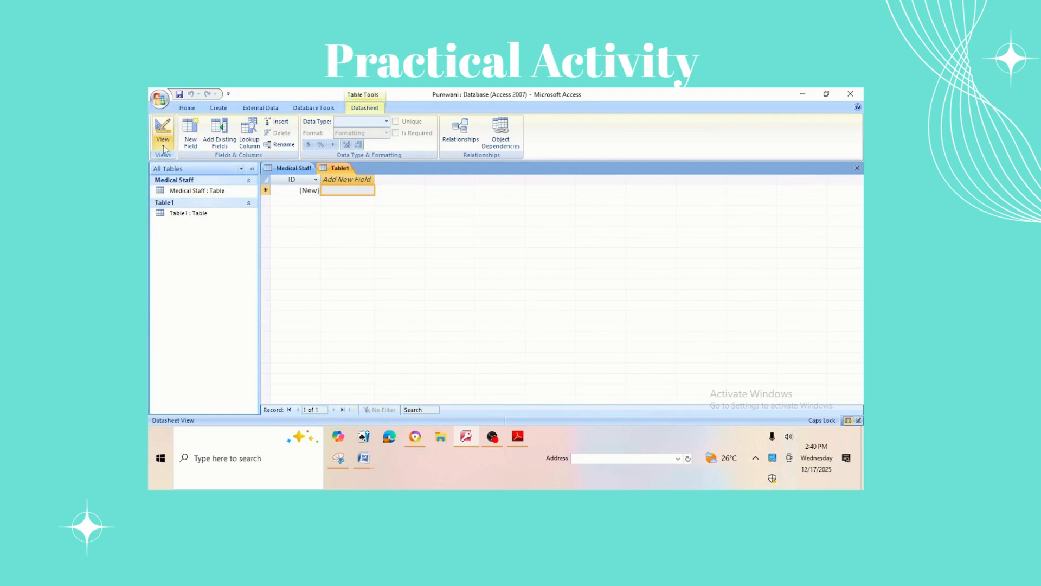
click(163, 143)
click(184, 186)
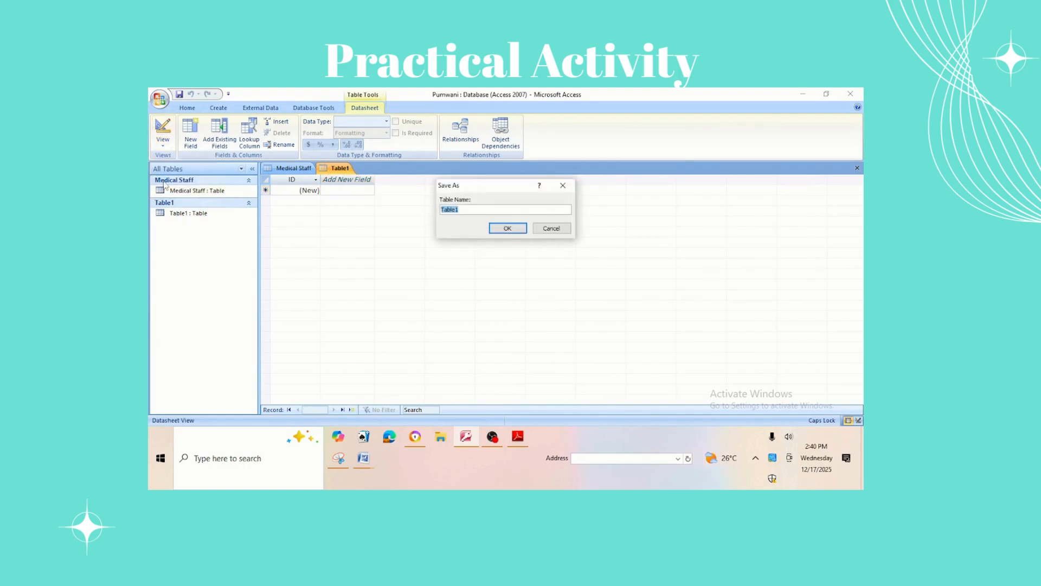
text(SUPPORT STAFF)
Step: Add EMP NO, EMP NAME and GENDER as Text fields
click(507, 228)
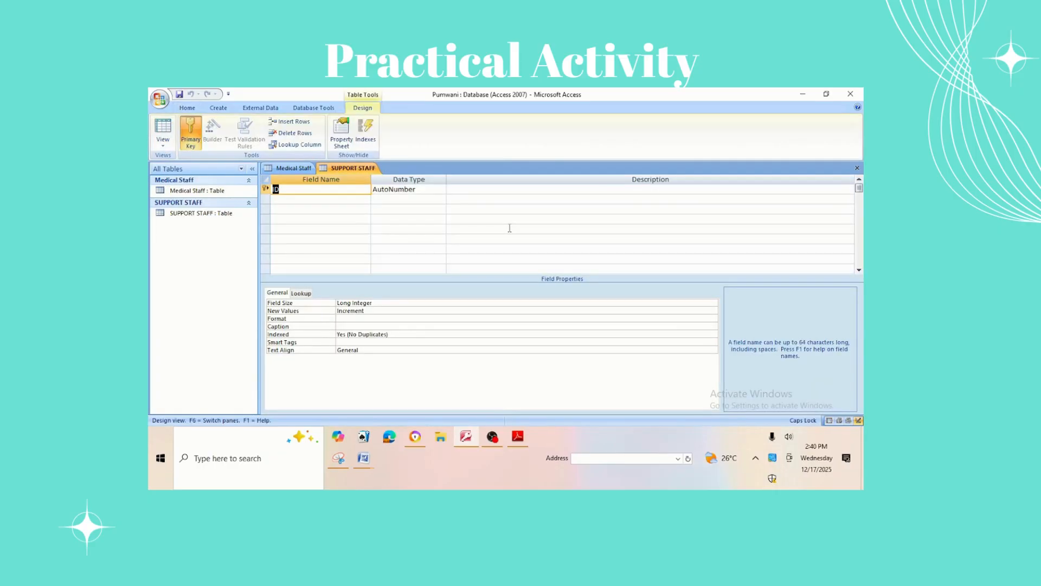
text(EMP NO)
click(442, 189)
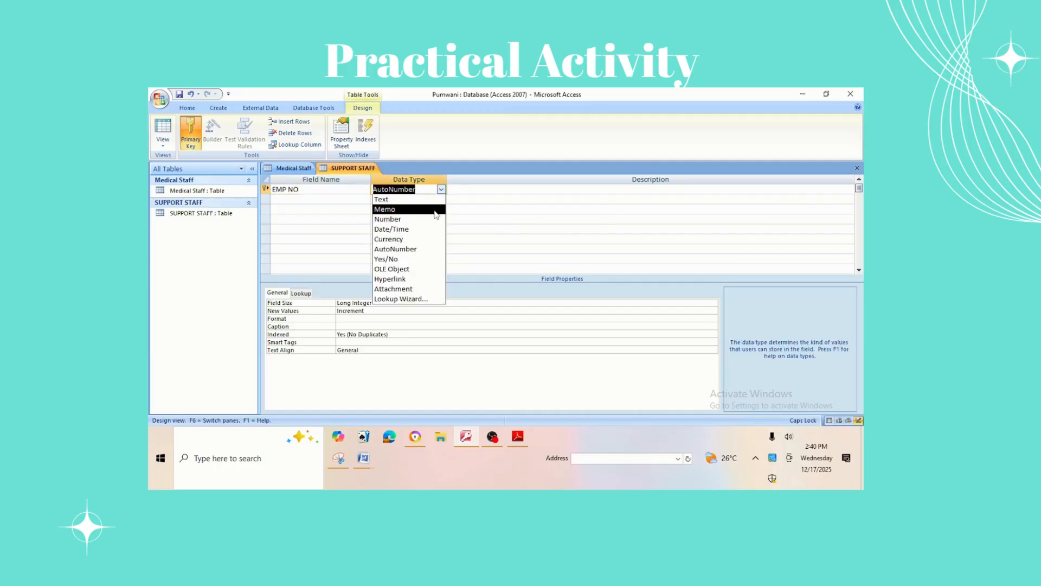
click(384, 199)
click(299, 199)
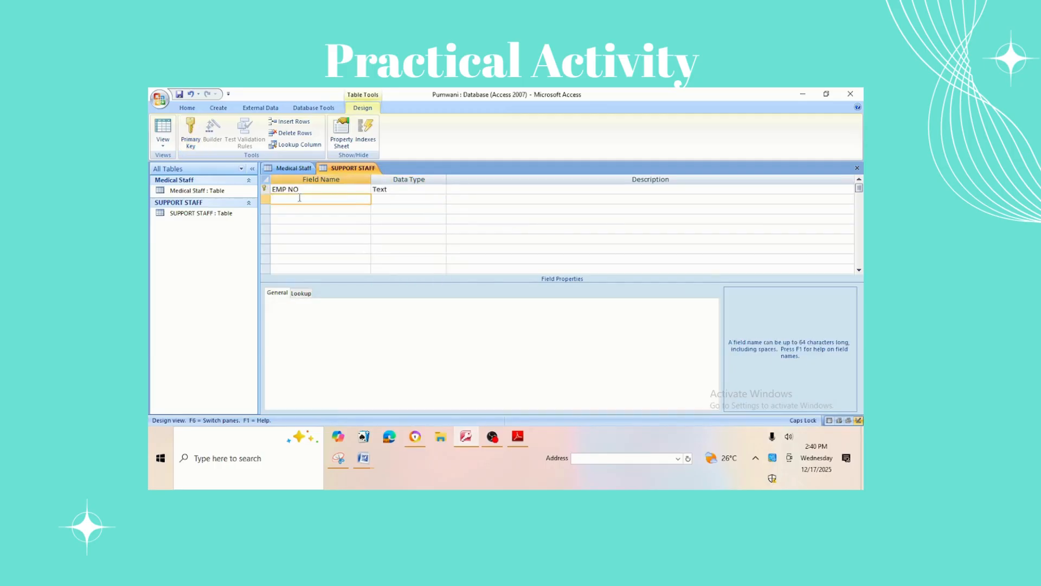
text(EMP NAME)
click(375, 197)
click(337, 209)
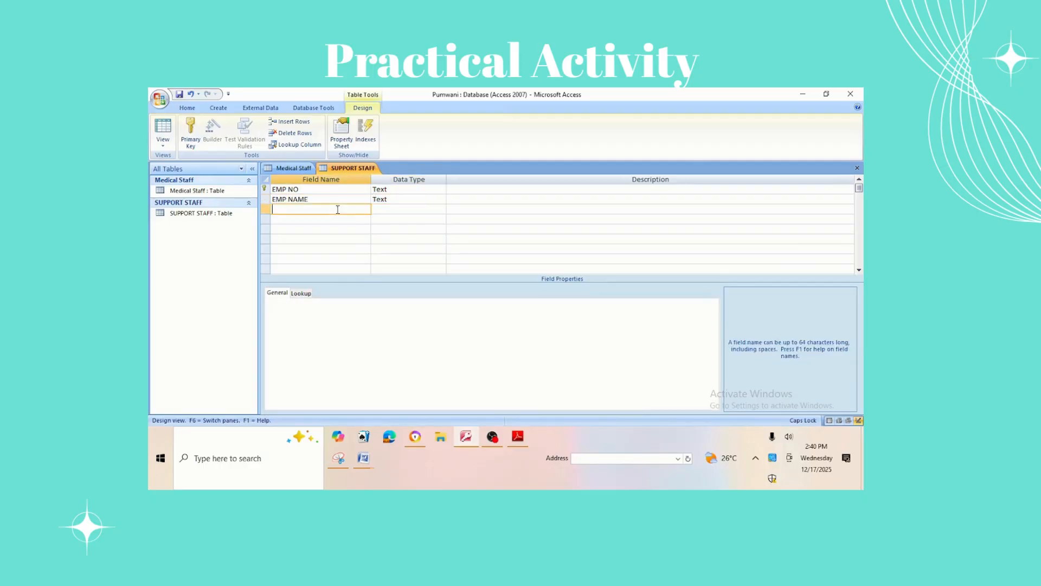
text(GENDER)
click(383, 209)
Step: Add AGE as a Number field and BASIC PAY as a Currency field
click(352, 217)
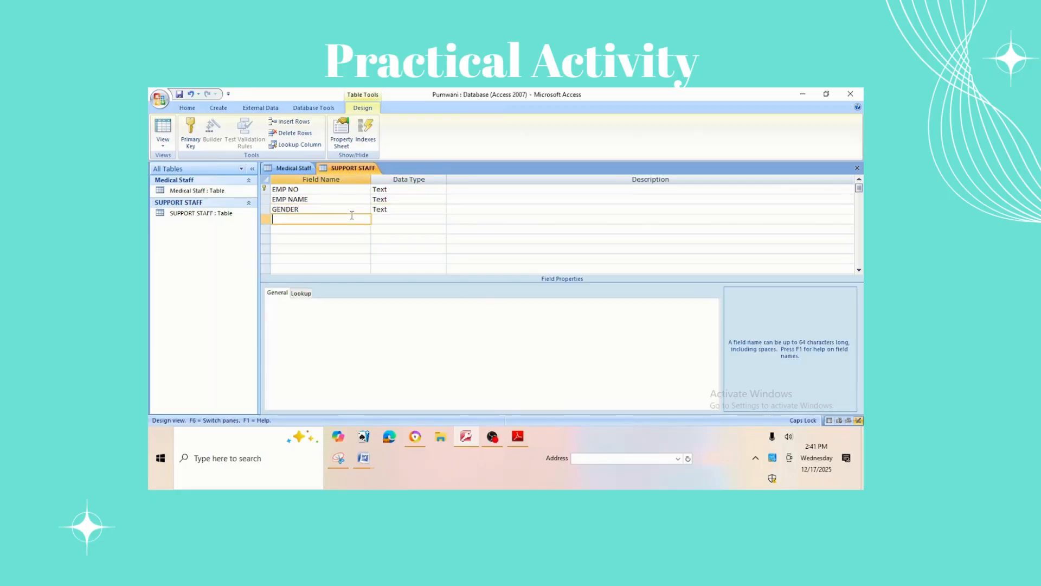
text(AGE)
click(384, 225)
click(402, 219)
click(442, 219)
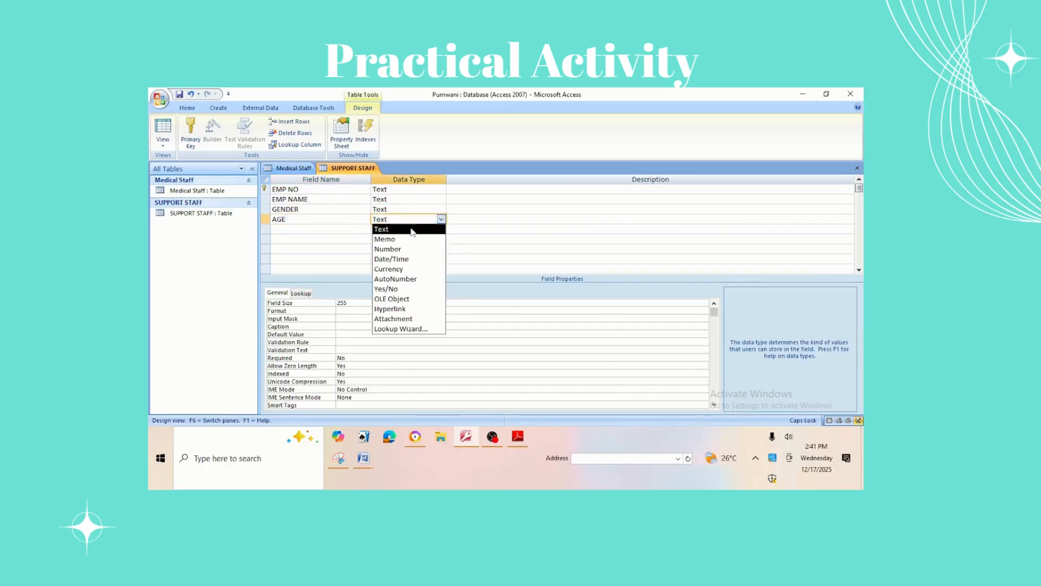
click(384, 249)
click(334, 228)
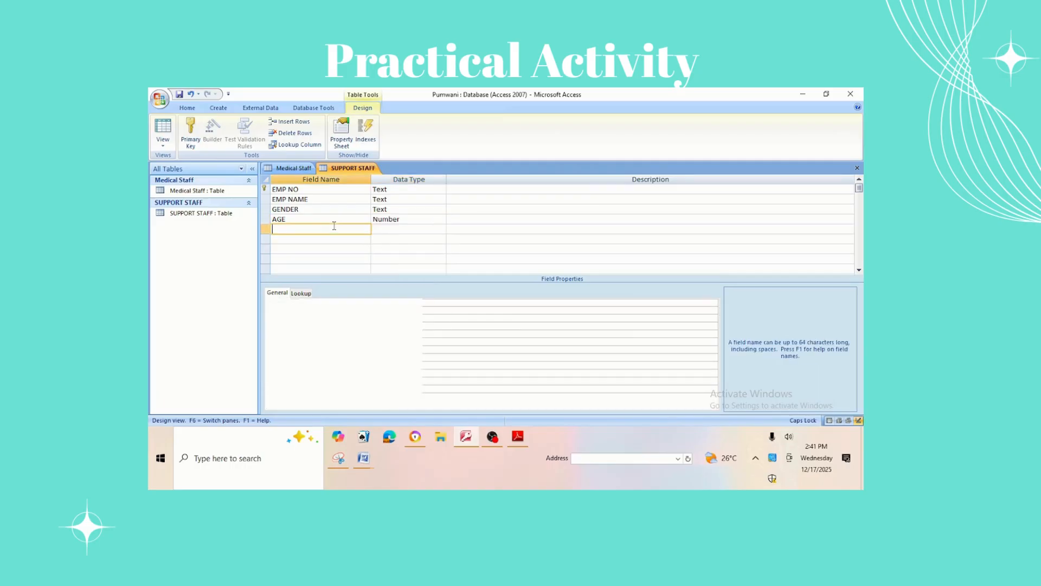
text(B)
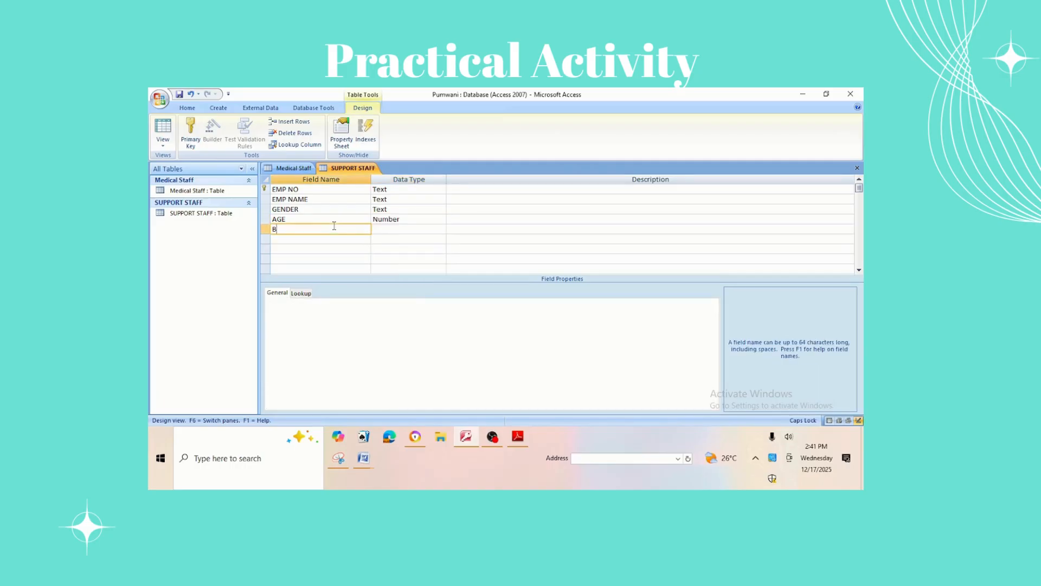
text(ASIC PAY)
click(386, 230)
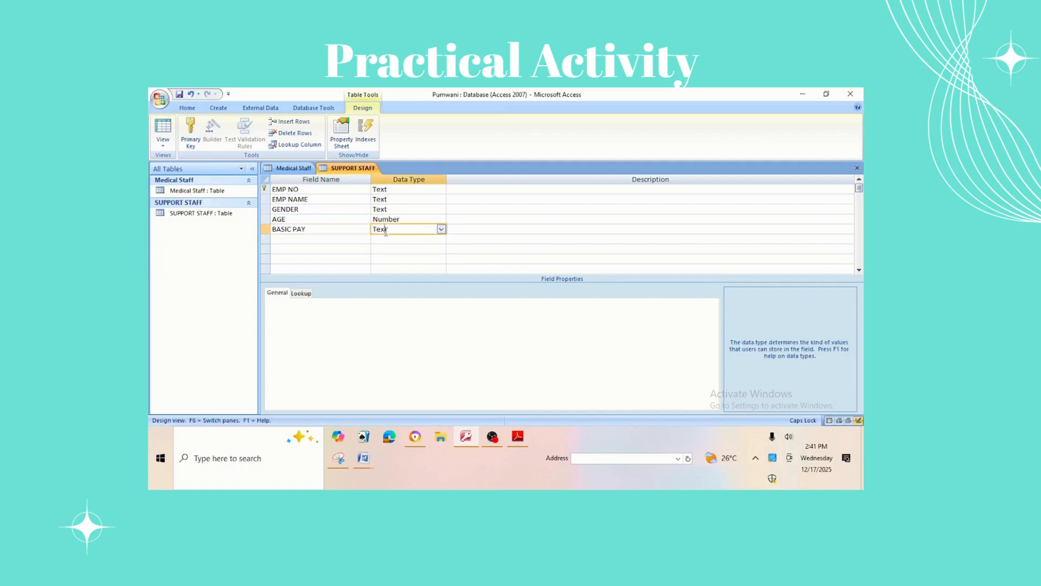
click(440, 229)
click(393, 280)
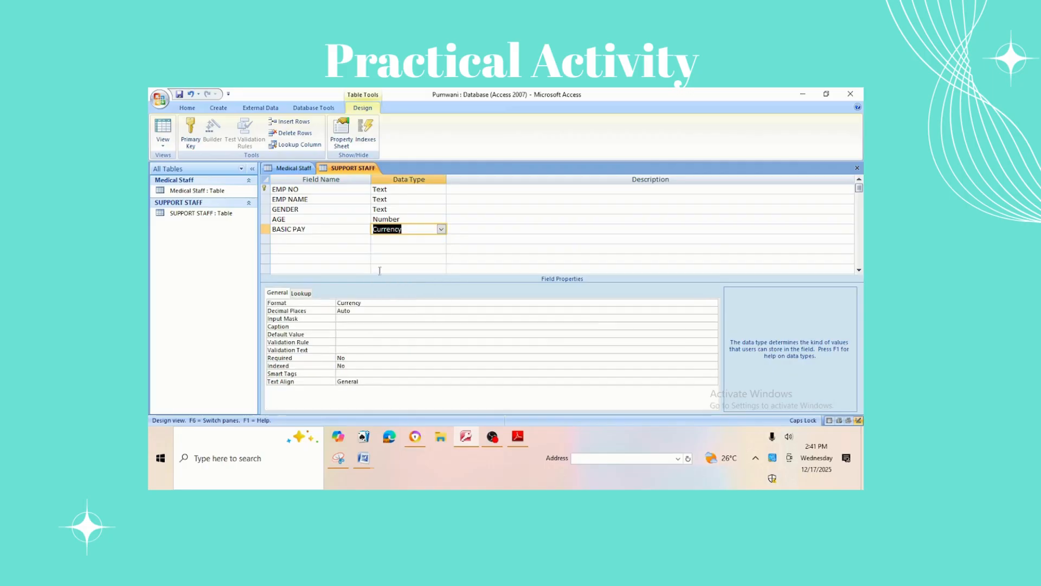
Step: Add ALLOWANCES as Currency, POSITION as Text, and PERMANENT as a Yes/No field
click(313, 239)
text(AL)
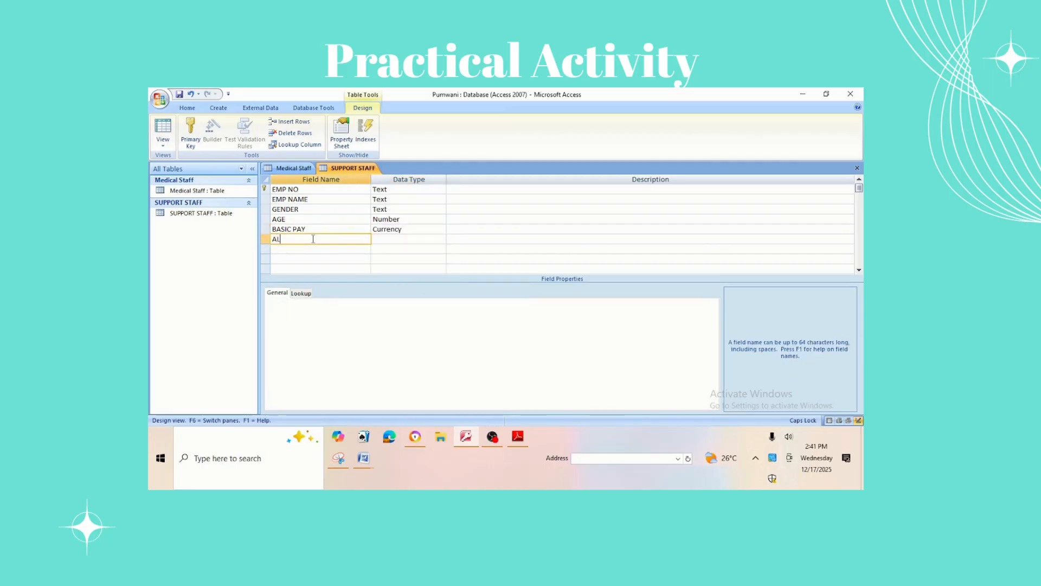
text(LOWANCES)
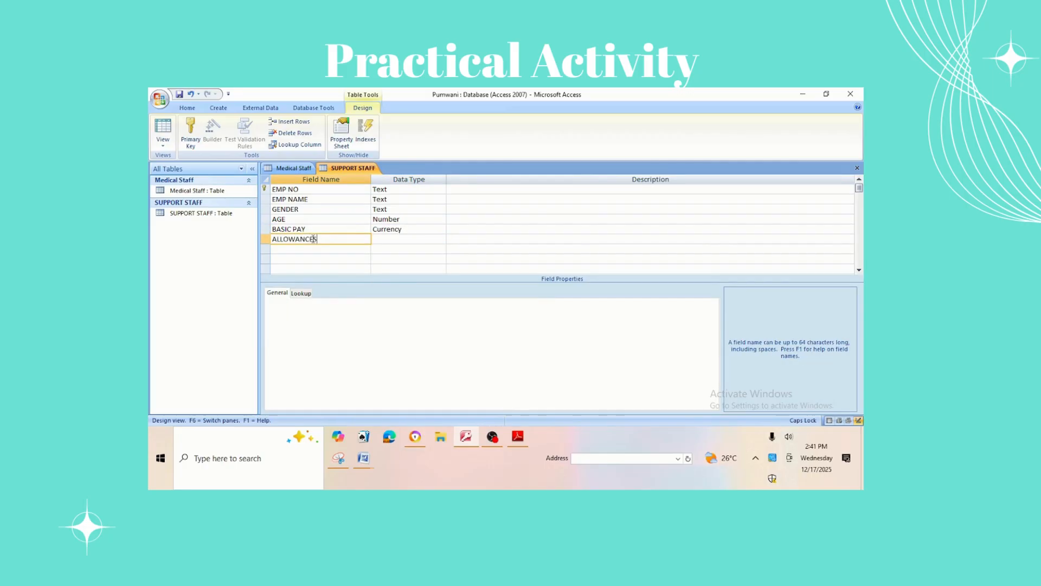
key(Tab)
click(442, 239)
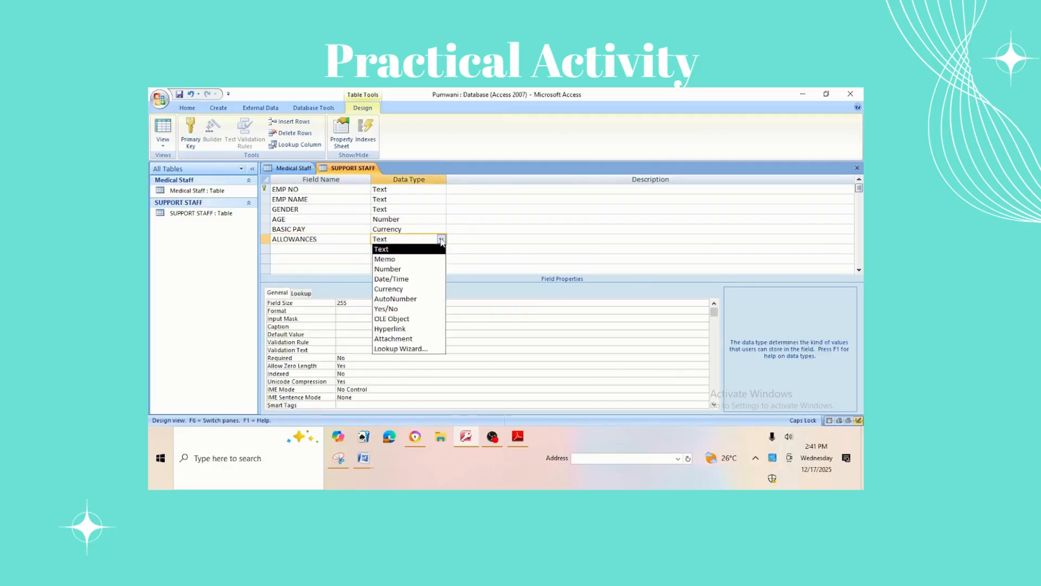
click(392, 288)
click(296, 251)
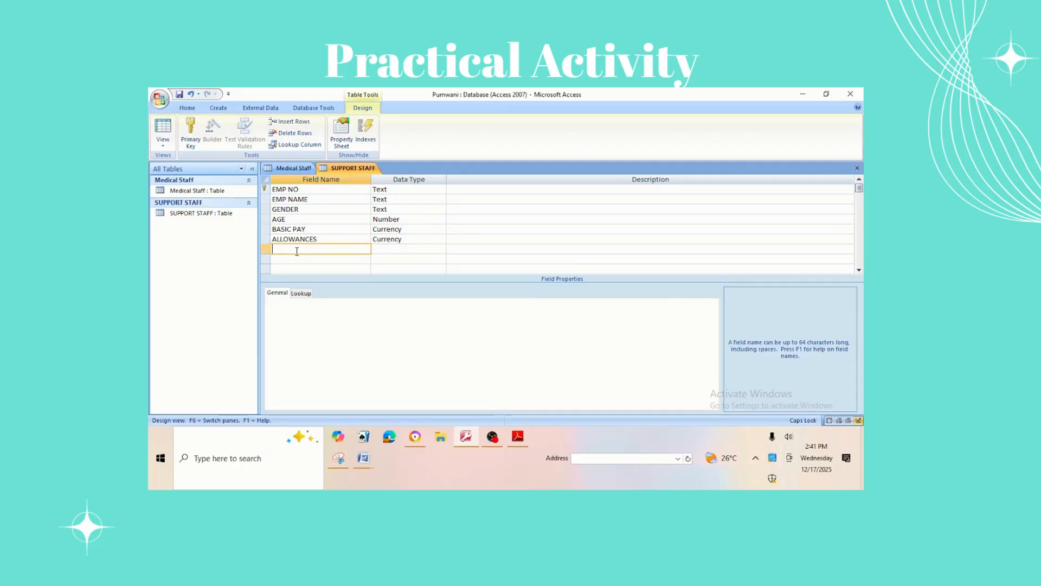
text(POSITION)
click(389, 248)
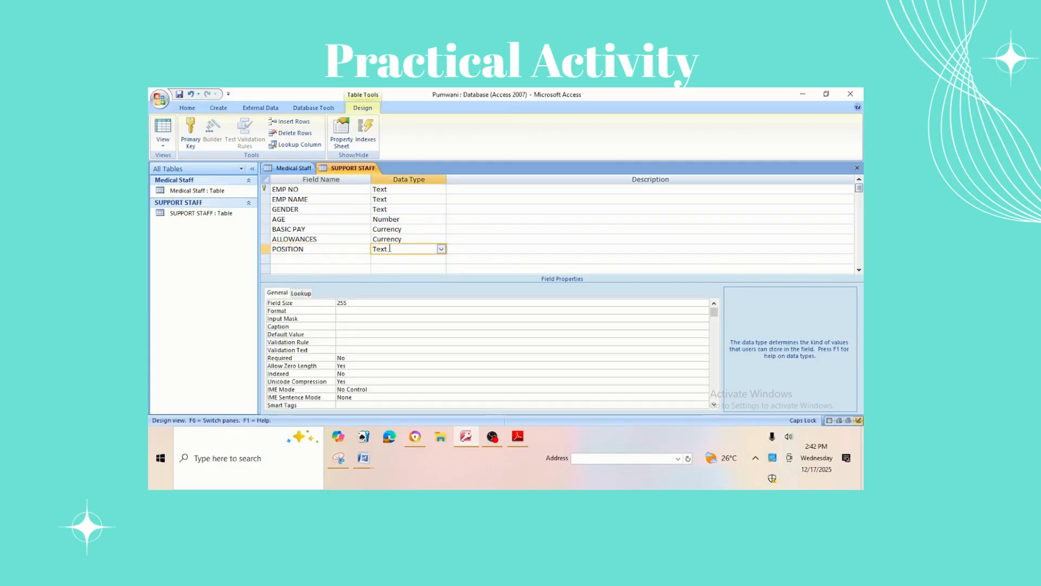
click(361, 260)
text(PERMANENT)
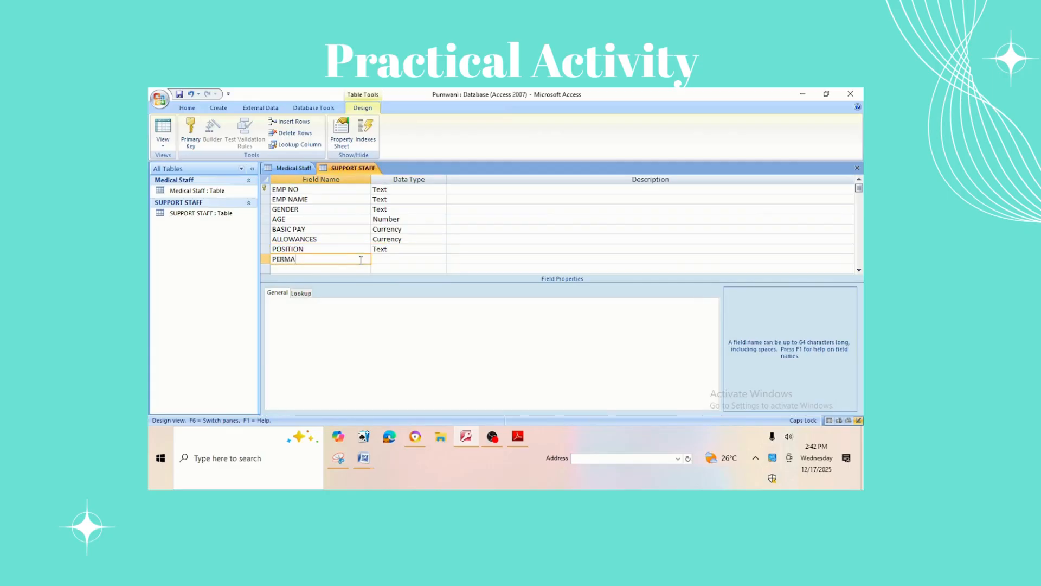
click(402, 262)
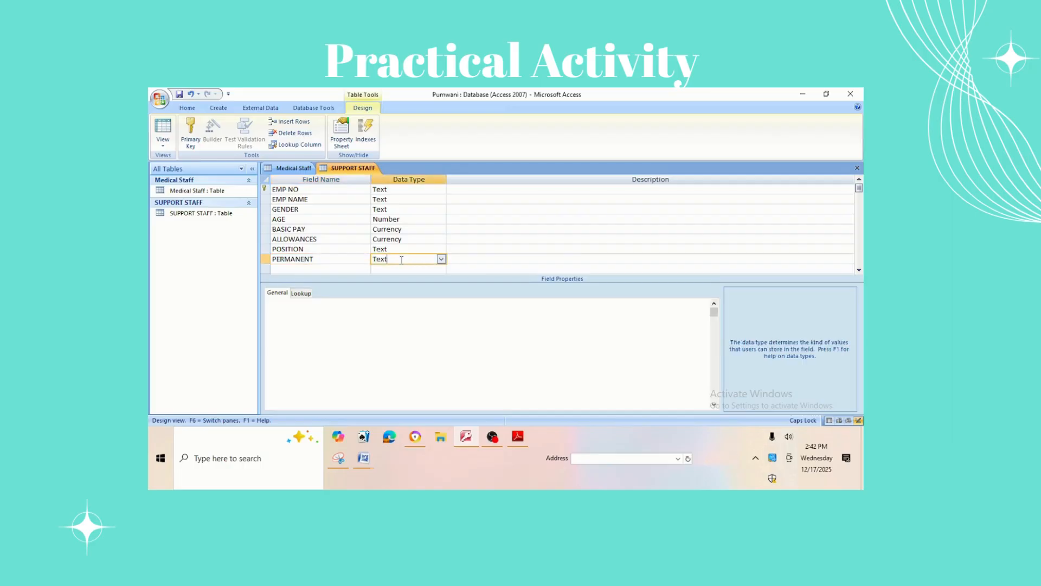
click(441, 259)
click(405, 328)
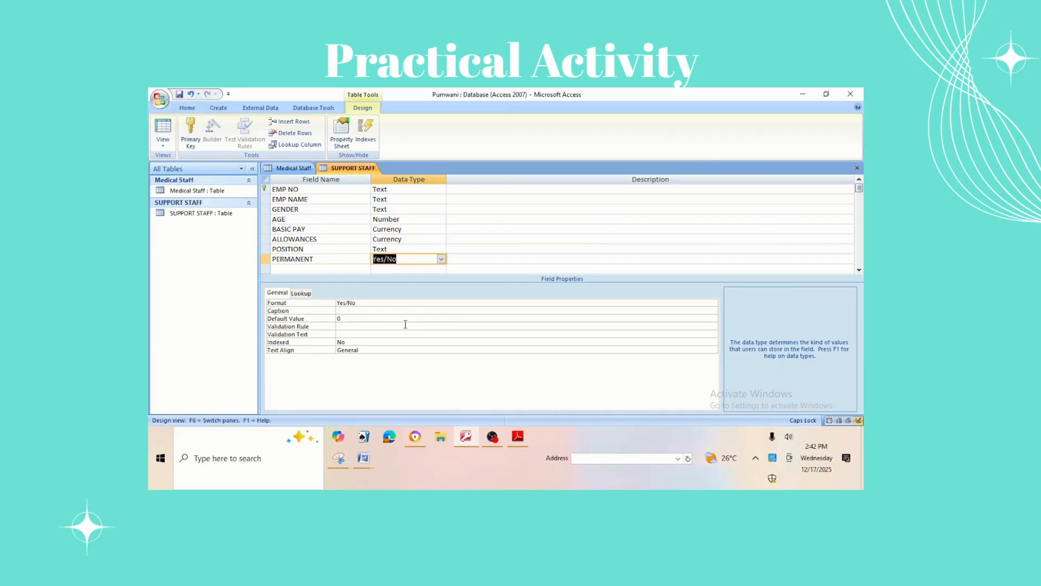
click(162, 142)
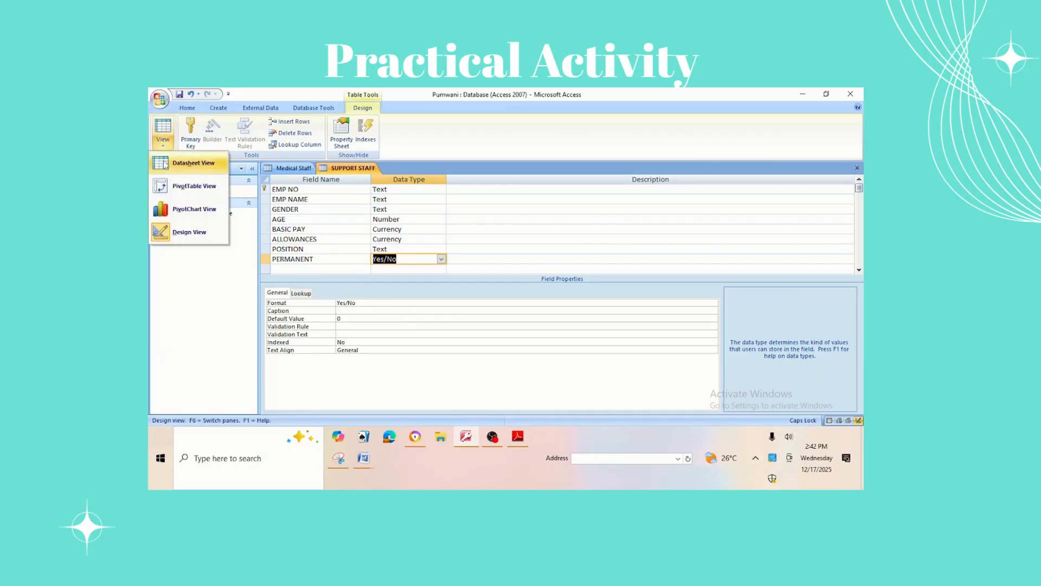
Step: Save the table, switch to Datasheet view, and start record NCC946 with the employee's name and FEMALE
click(165, 164)
click(493, 289)
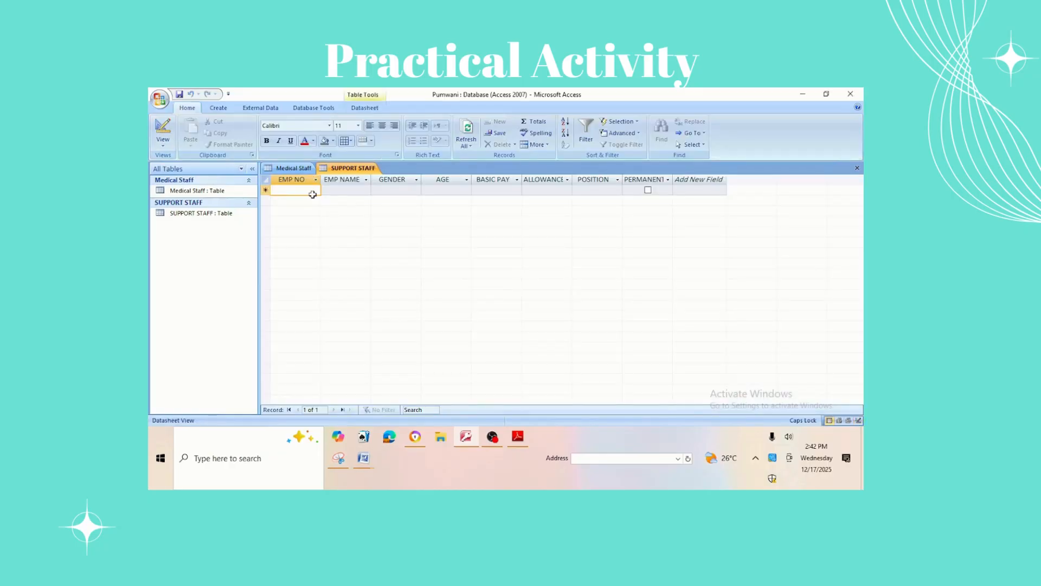
text(NCC)
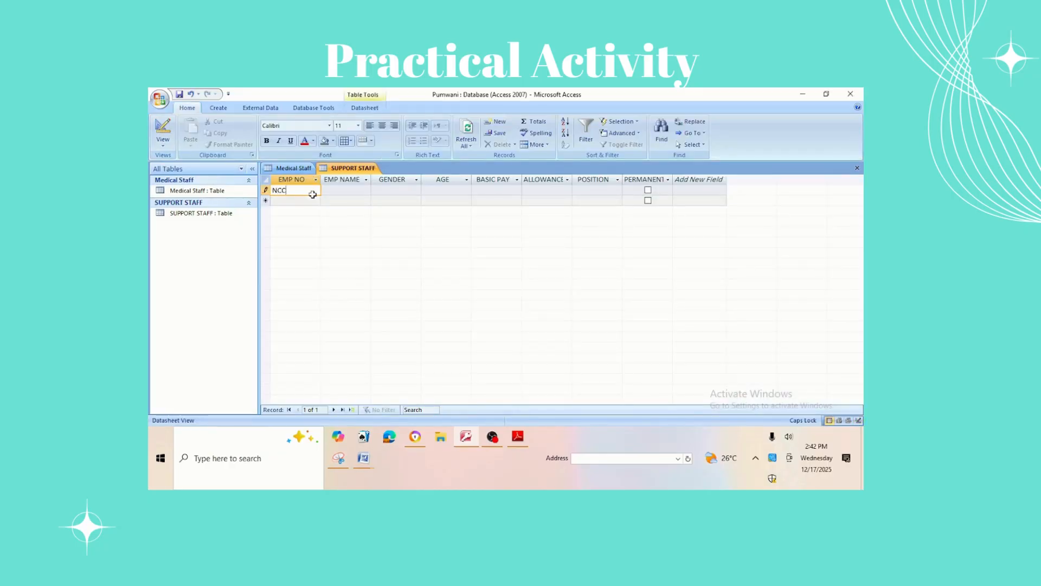
text(946)
click(344, 189)
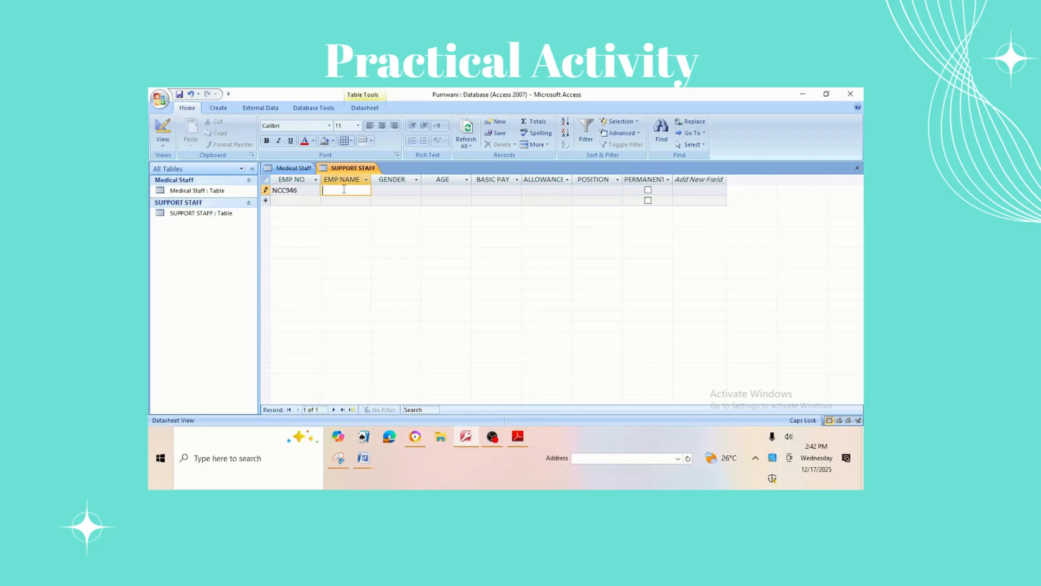
text(LORETA MUSEM)
text(BEI)
click(376, 190)
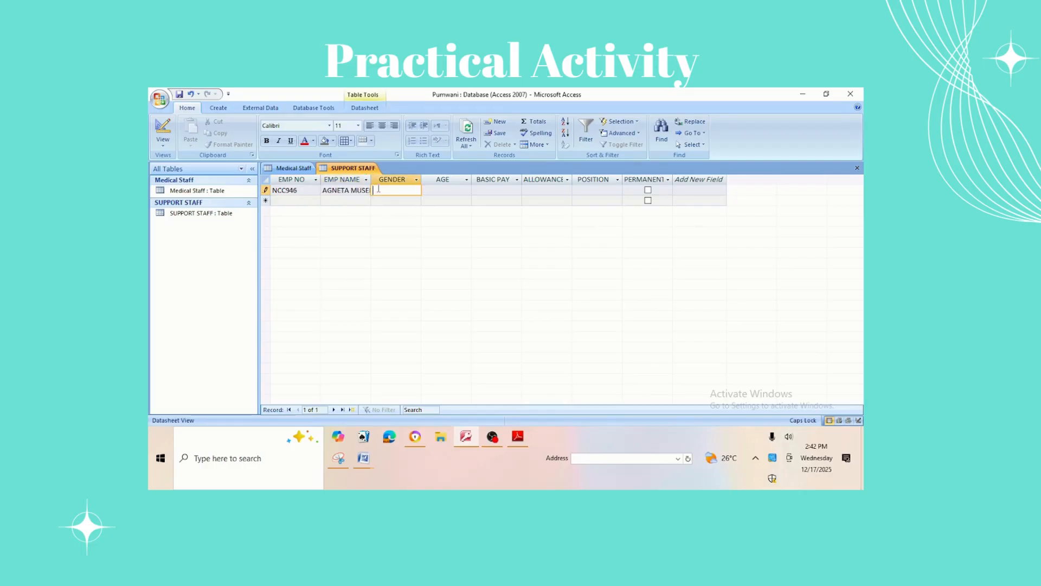
text(FEMALE)
Step: Give it age 43, 9,000 basic pay, 1000 allowance, position CLEANER, and tick PERMANENT
click(436, 190)
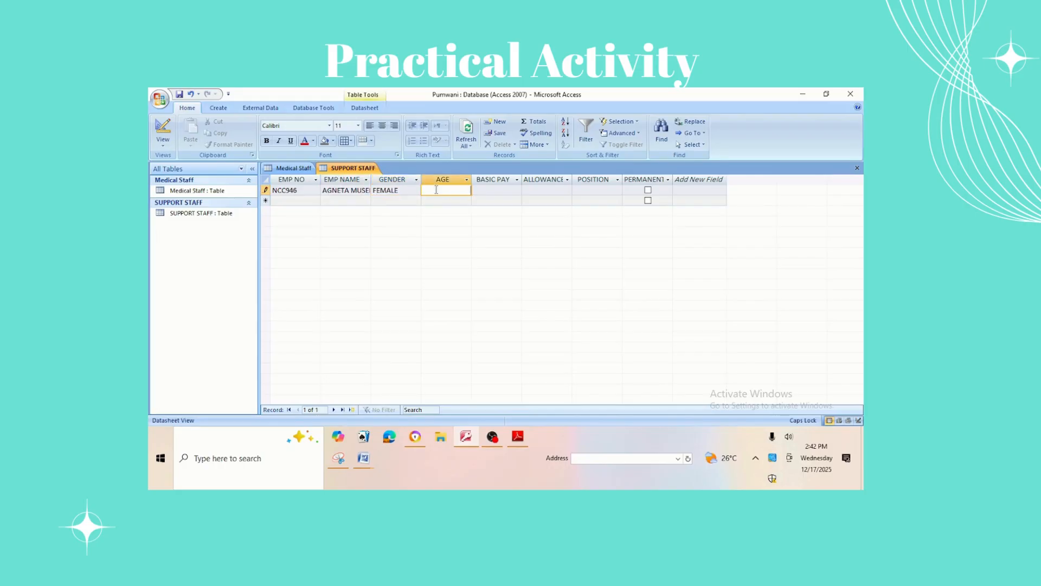
text(43)
click(481, 190)
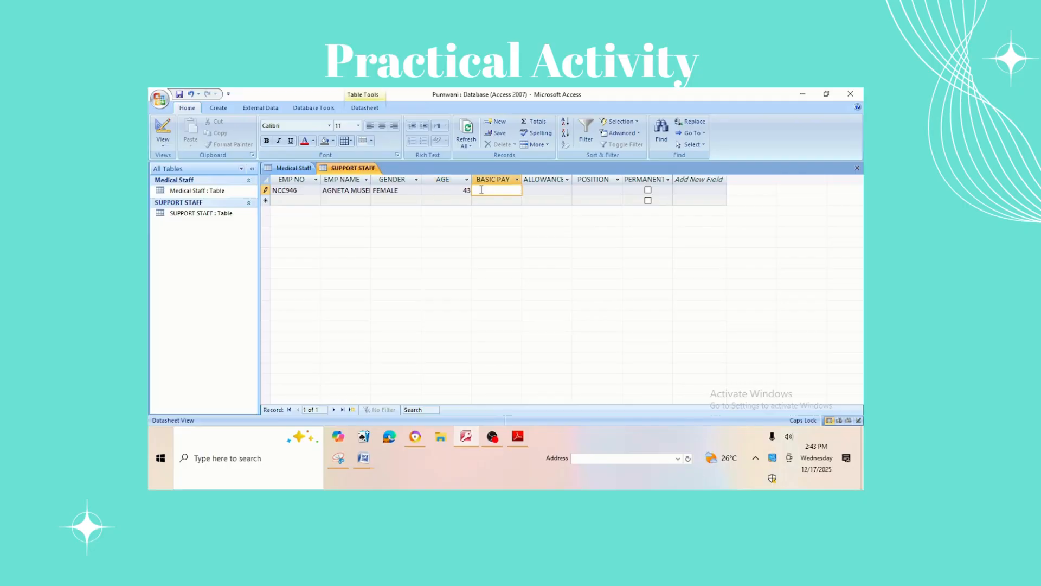
text(9,000)
click(535, 190)
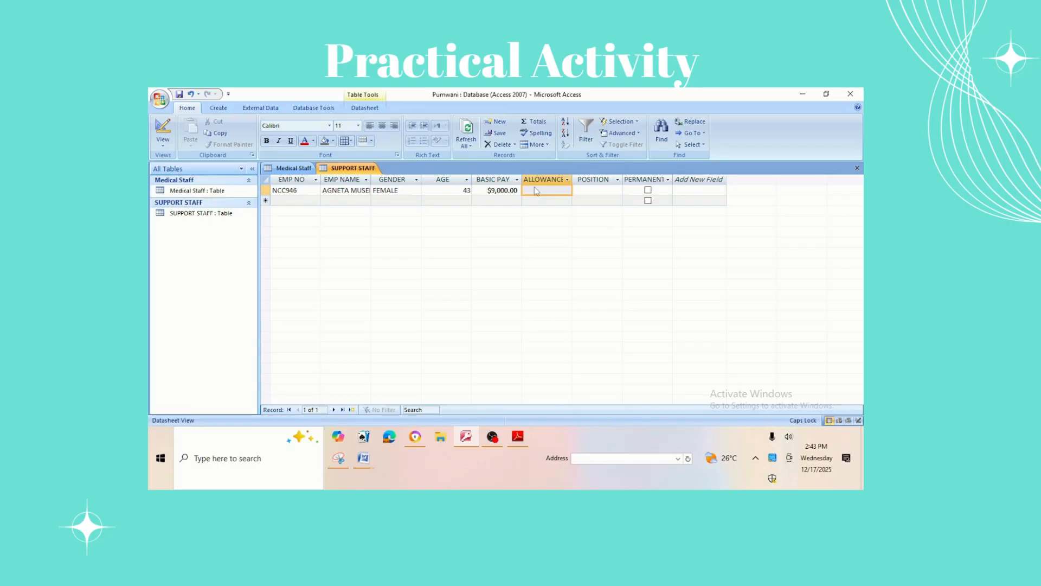
text(1000)
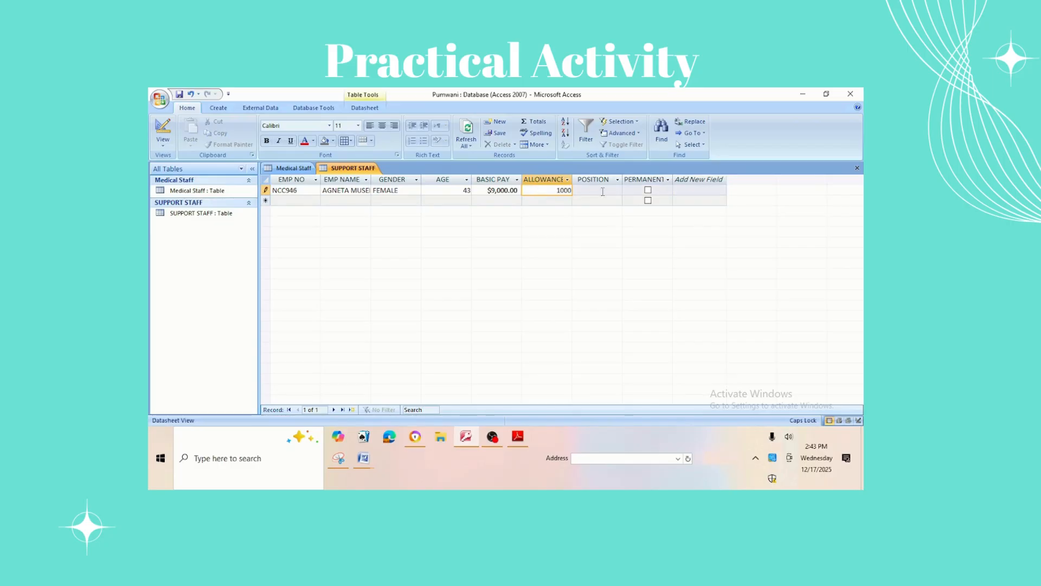
click(603, 190)
text(CLEANER)
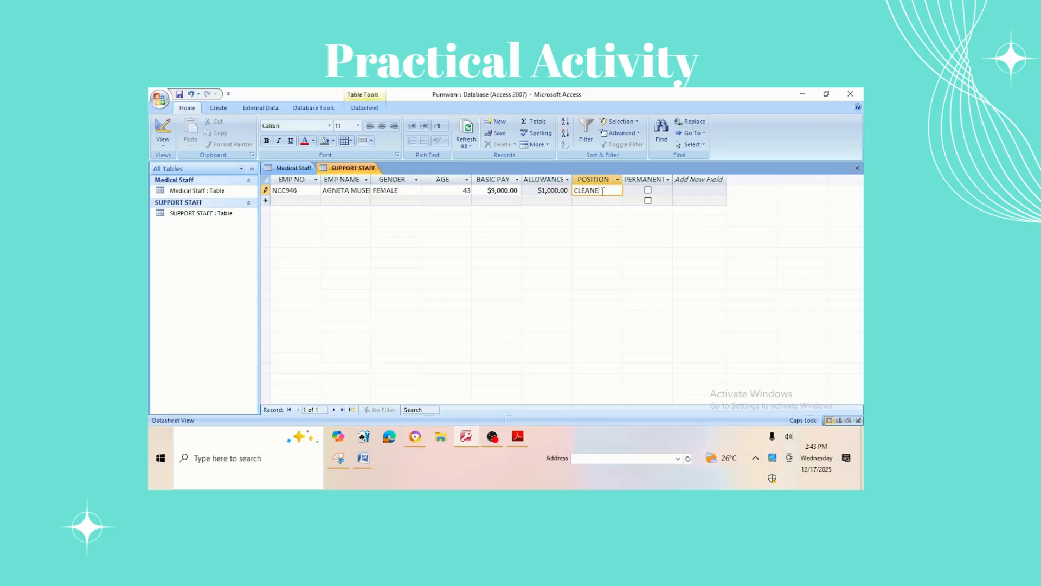
click(648, 190)
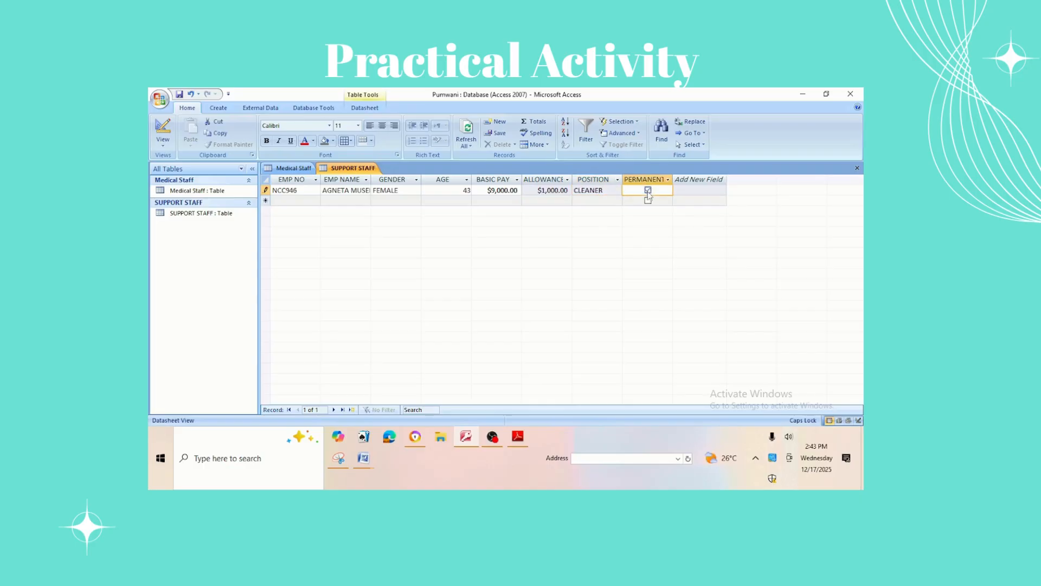
click(287, 201)
Step: Add record NCC980 (employee's name, MALE, 7000, 1000, CLEANER), autofit EMP NAME, and untick the first record's PERMANENT
text(NCC)
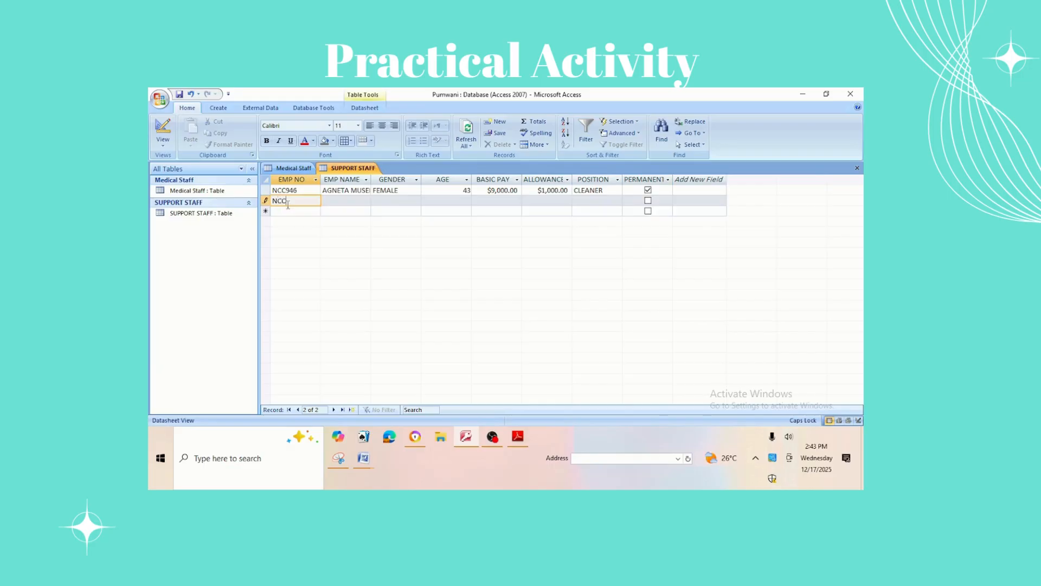
text(980)
click(337, 203)
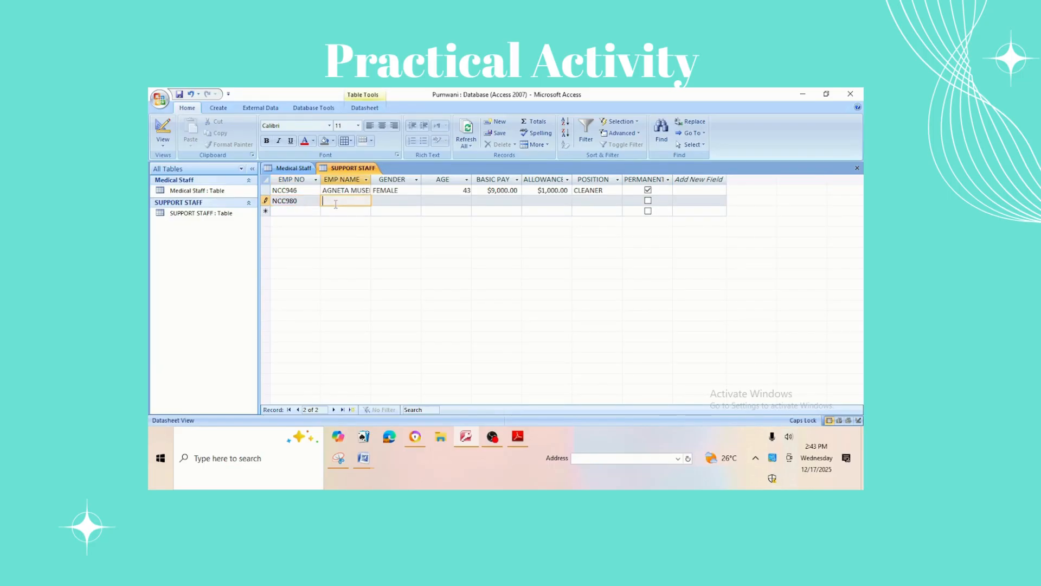
double_click(372, 179)
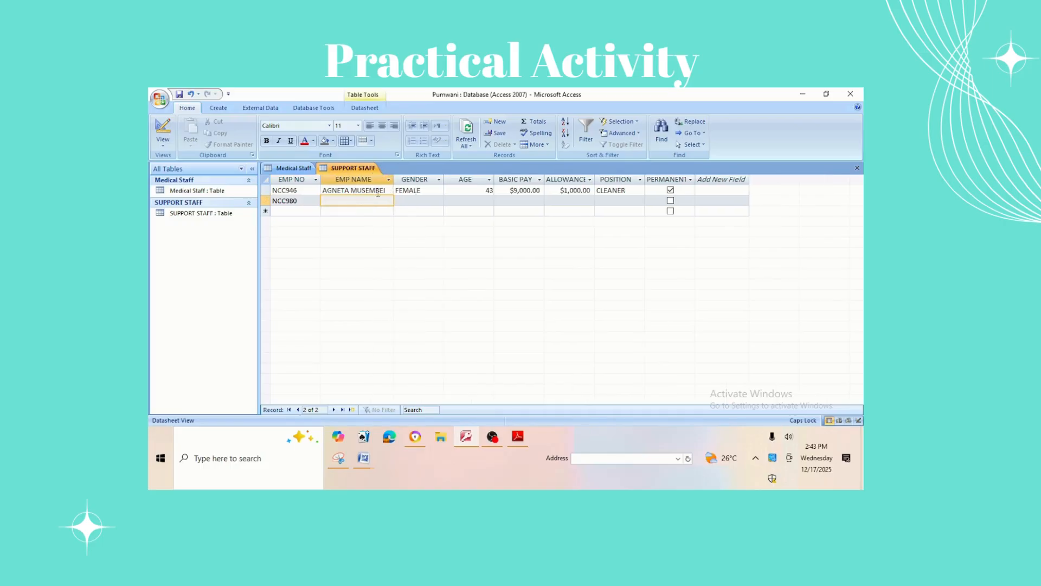
text(KEN OUKO)
click(399, 201)
text(MALE)
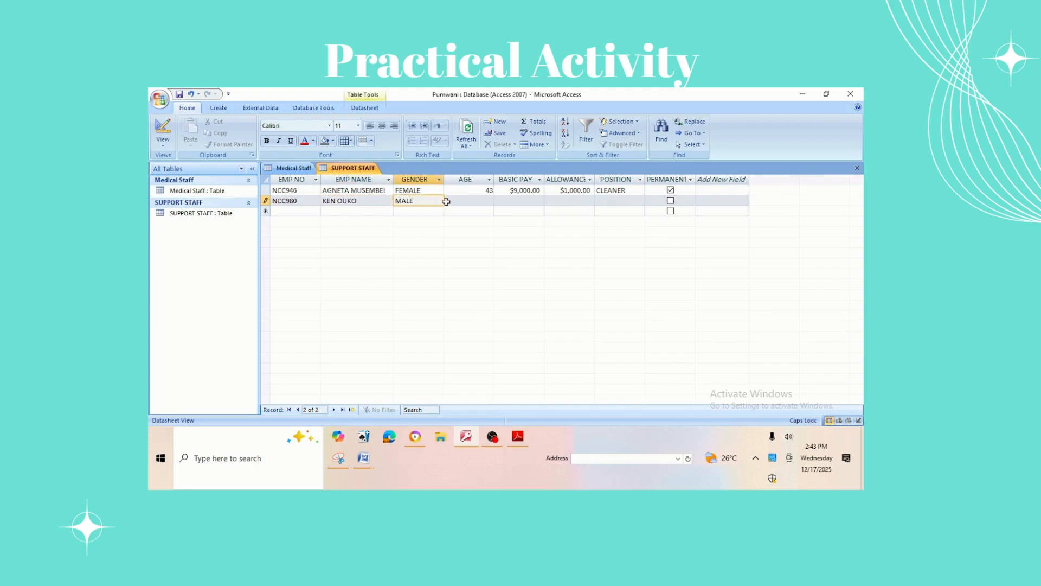
click(453, 200)
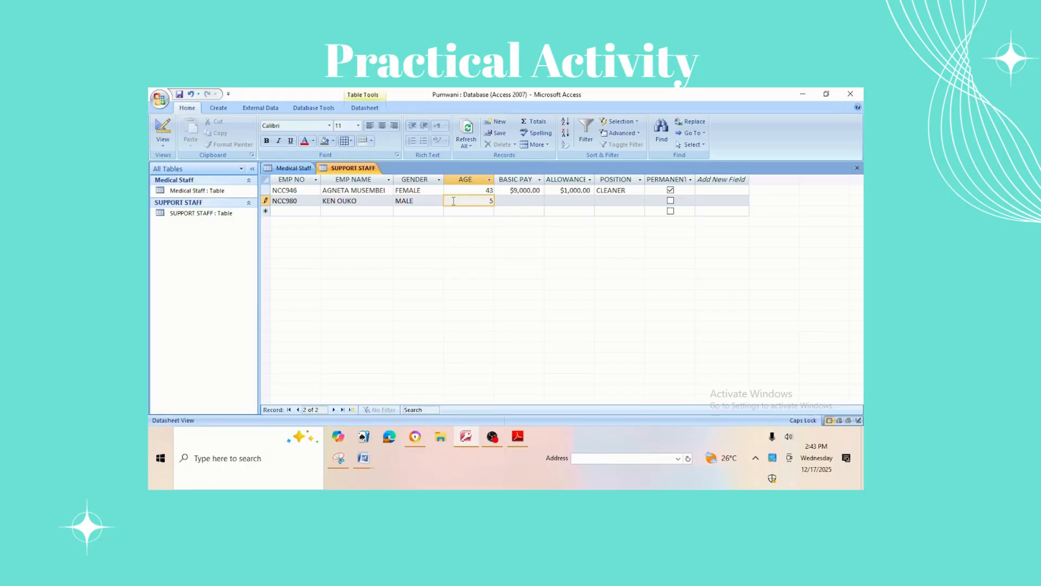
click(521, 201)
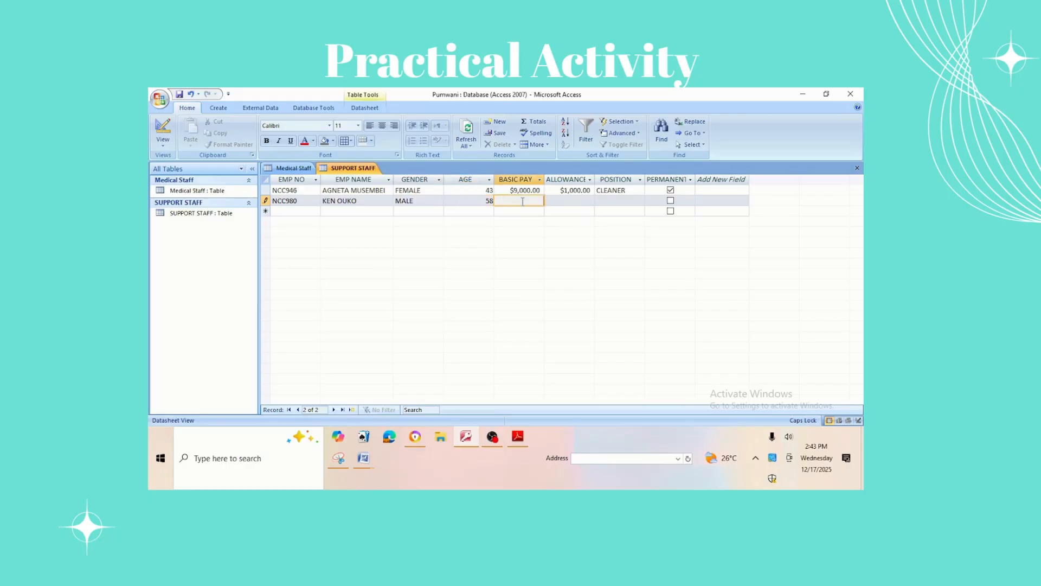
text(7000)
key(Tab)
text(1000)
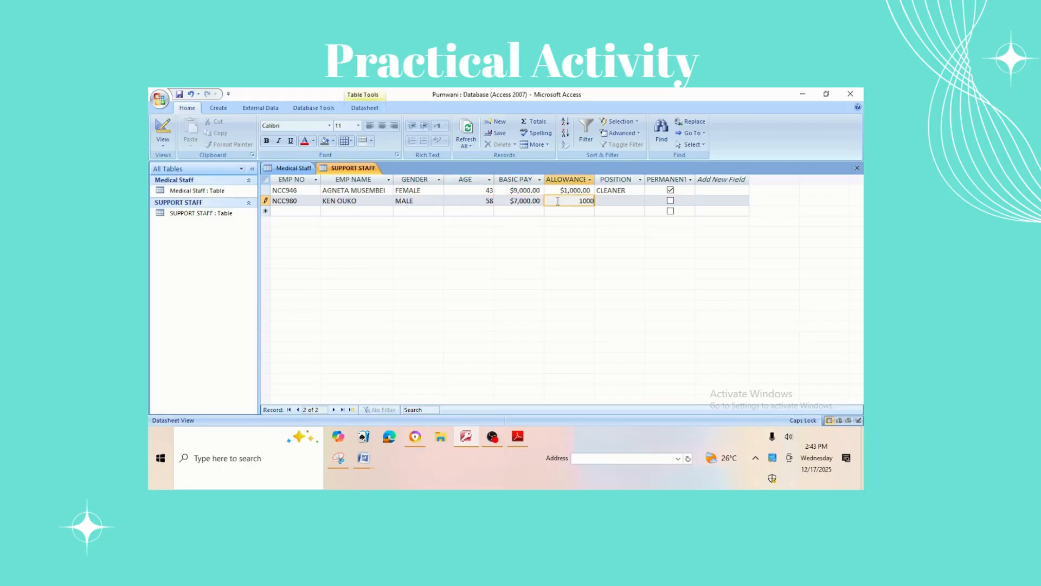
key(Tab)
text(CLEANER)
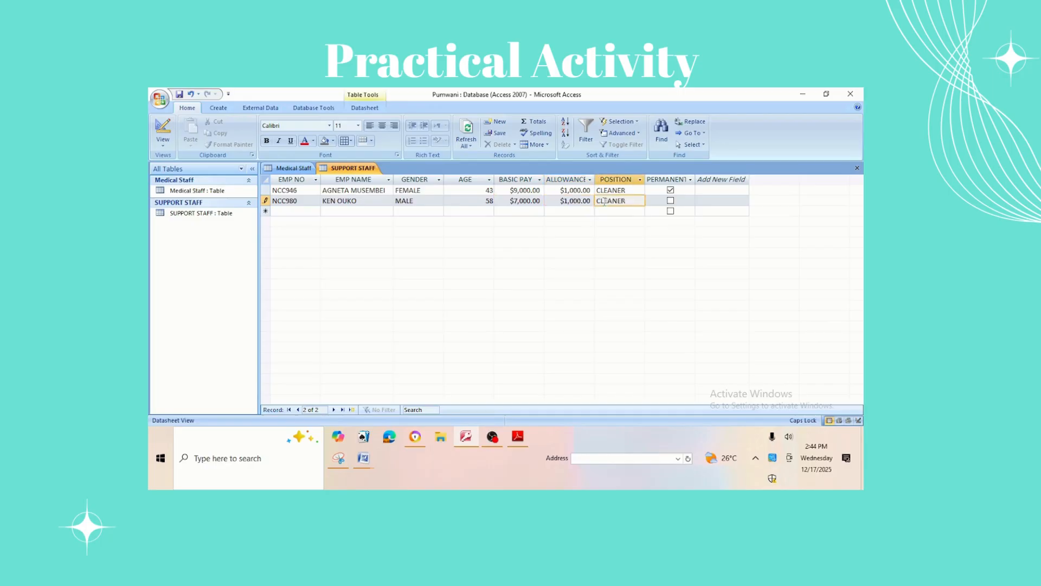
click(670, 190)
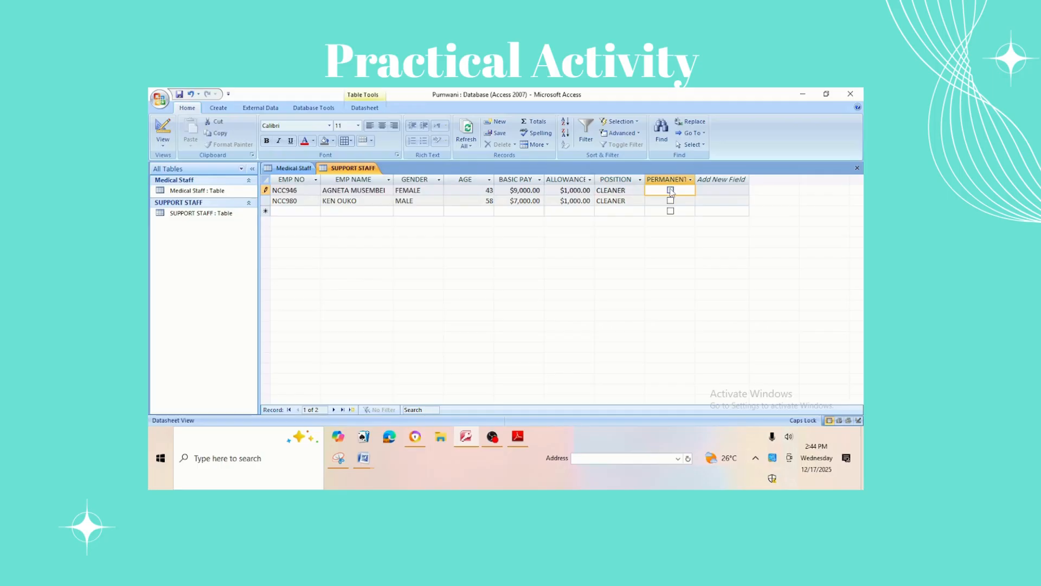
click(288, 211)
text(NCC)
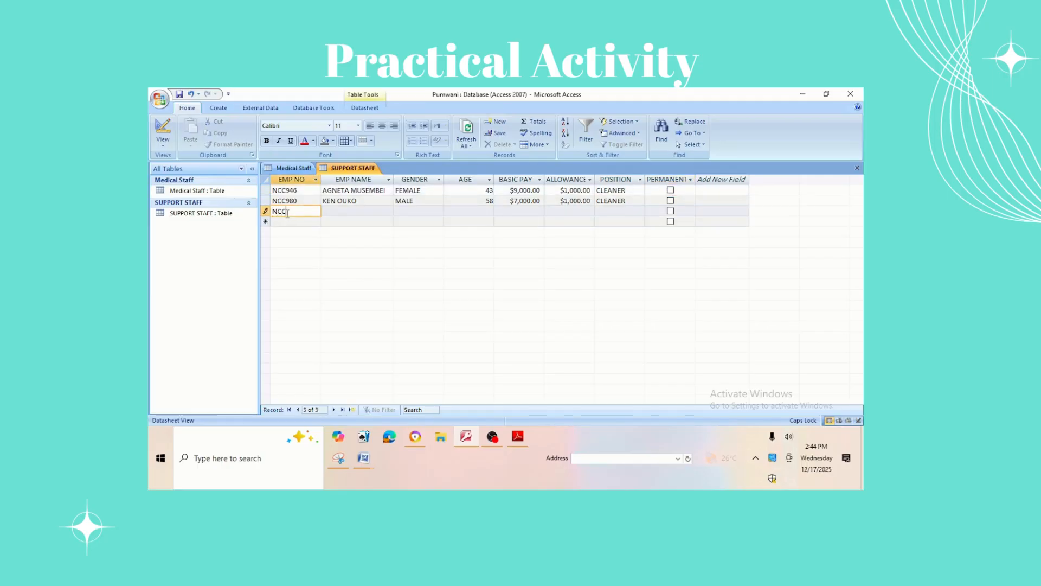
text(931)
click(332, 213)
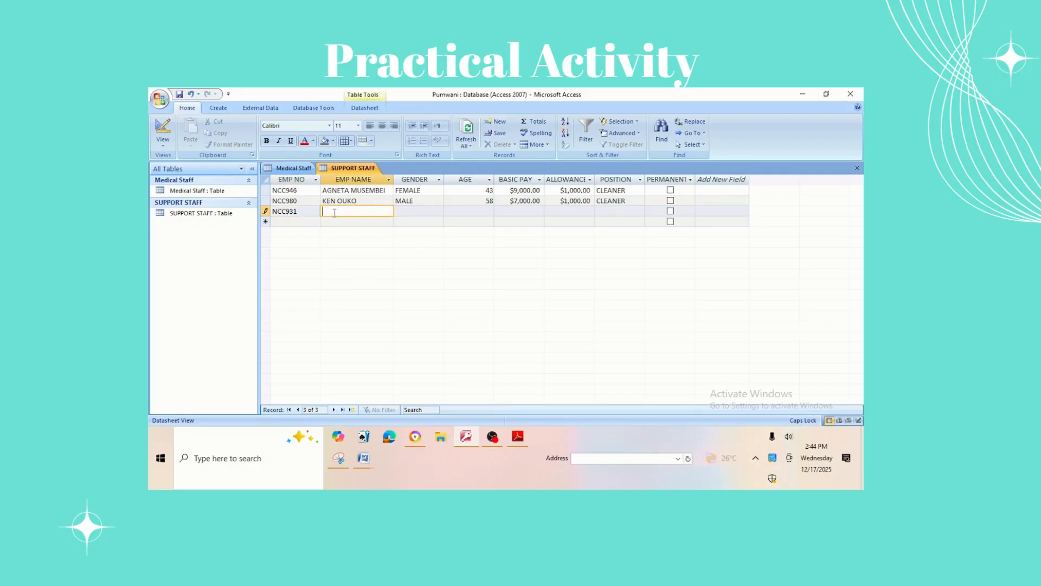
text(JOYCE NJOROGR)
key(BackSpace)
text(E)
click(406, 213)
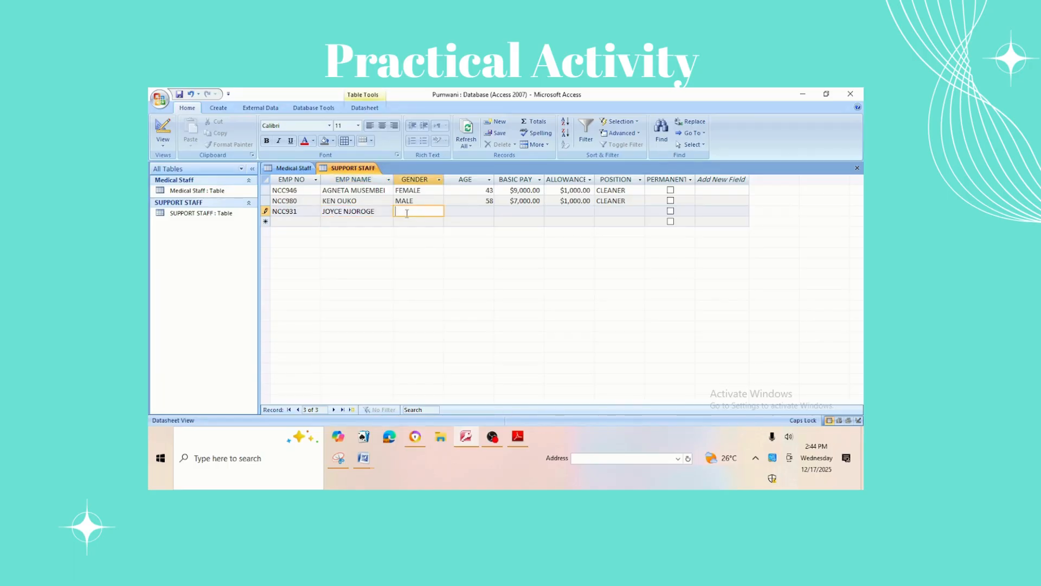
text(FEMALE)
Step: Give NCC931 age 23, 6000 basic pay, 1000 allowance, MESSENGER, and tick PERMANENT
click(455, 213)
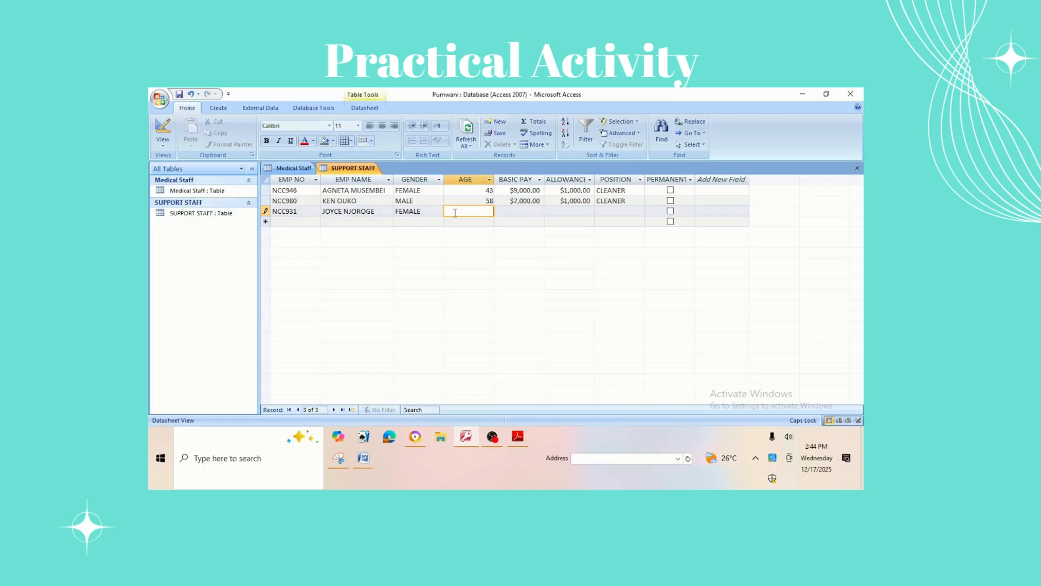
text(23)
click(507, 211)
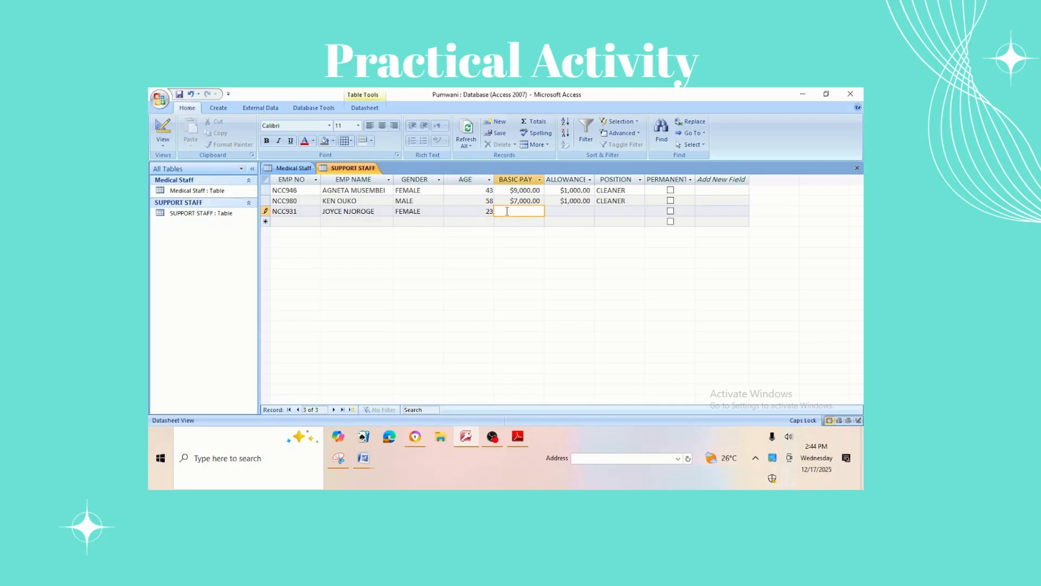
text(6000)
click(570, 209)
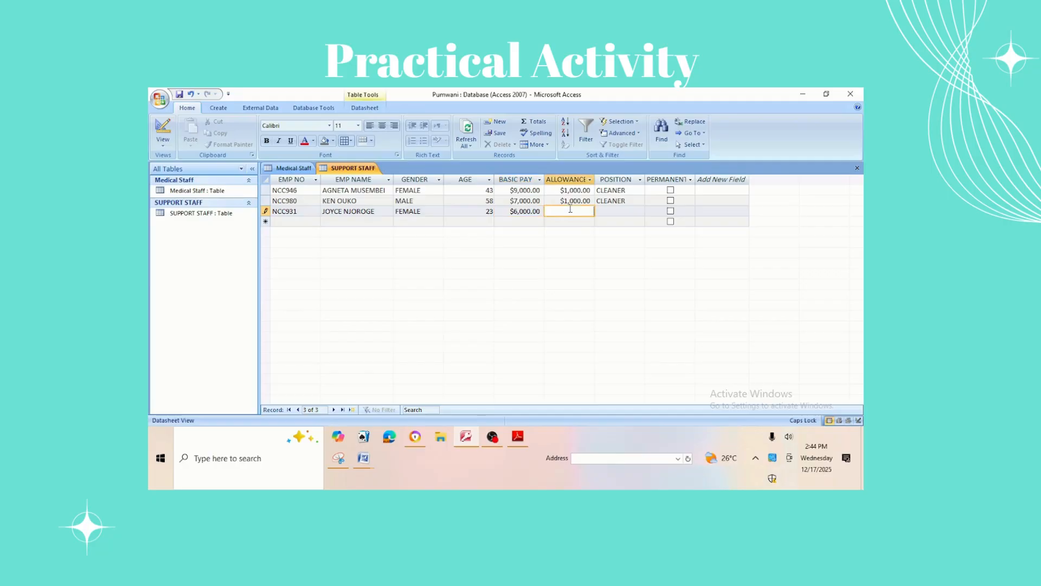
text(1000)
click(615, 210)
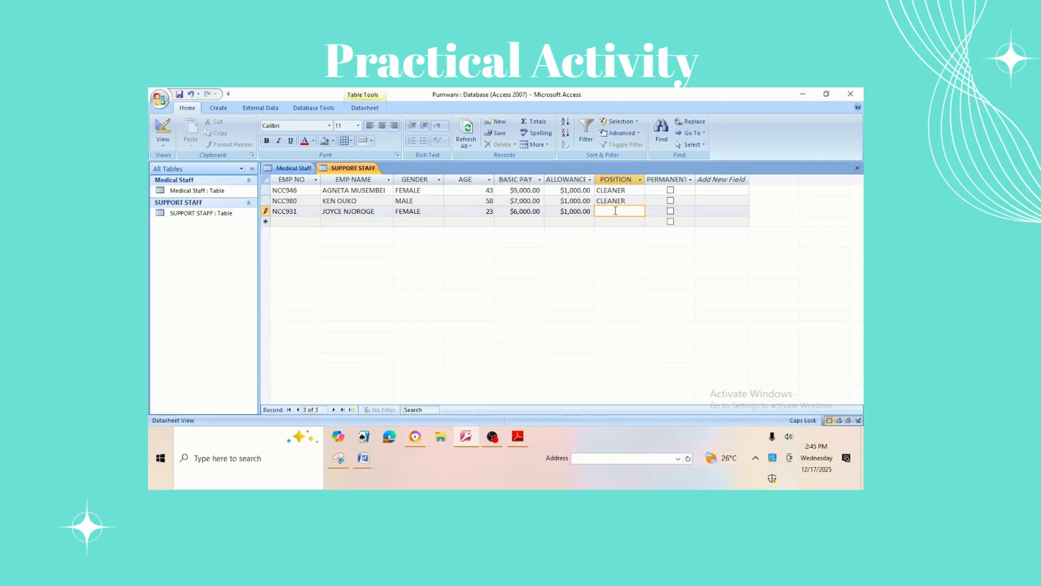
text(MESSENGER)
click(670, 211)
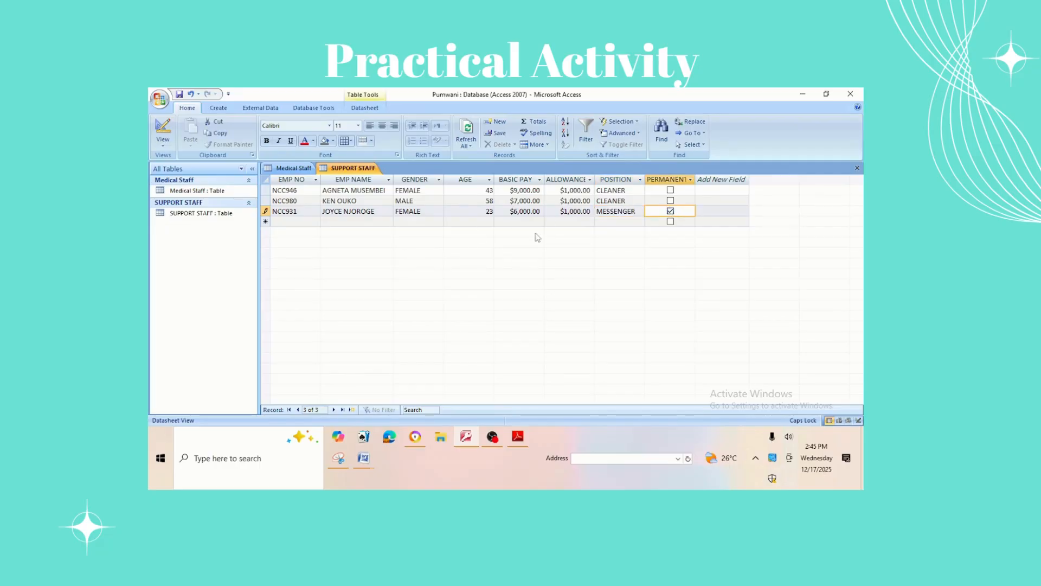
click(290, 225)
Step: Start record NCC989 with the employee's name, gender FEMLE and age 44
text(NCC)
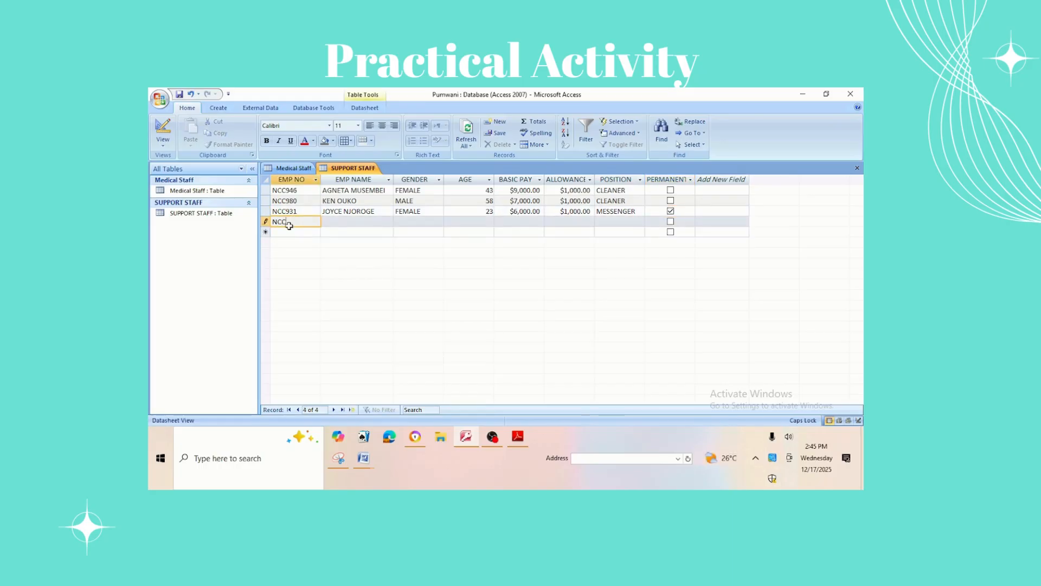
text(989)
click(345, 222)
text(AGNES)
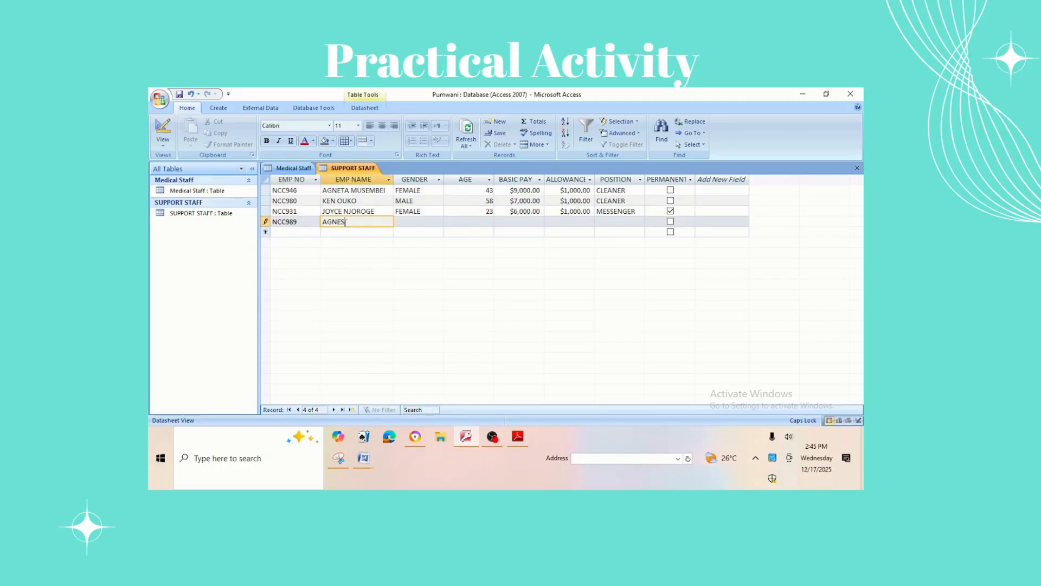
text( MWANGI)
click(405, 219)
text(FEMLE)
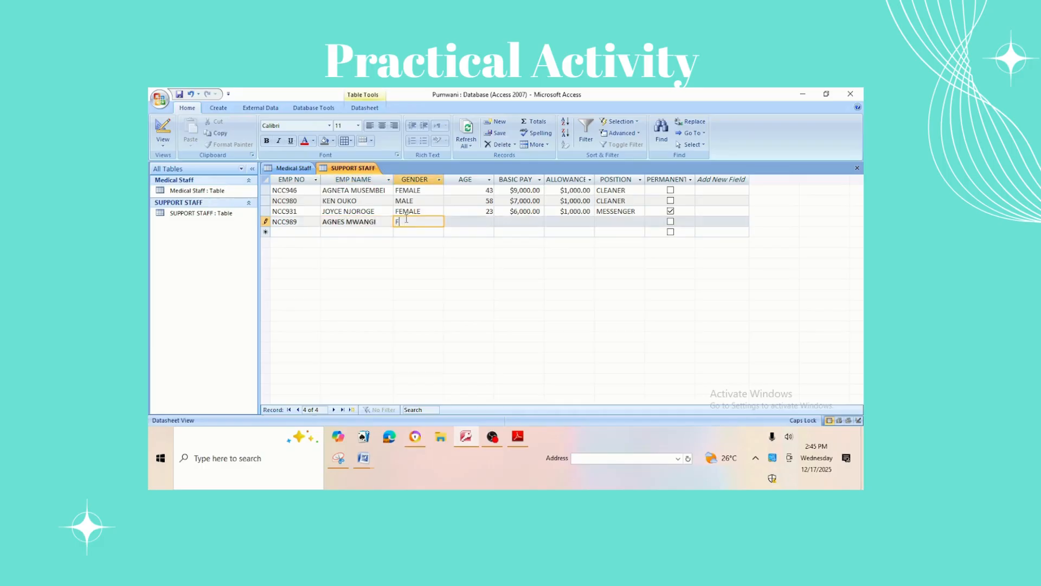
click(464, 222)
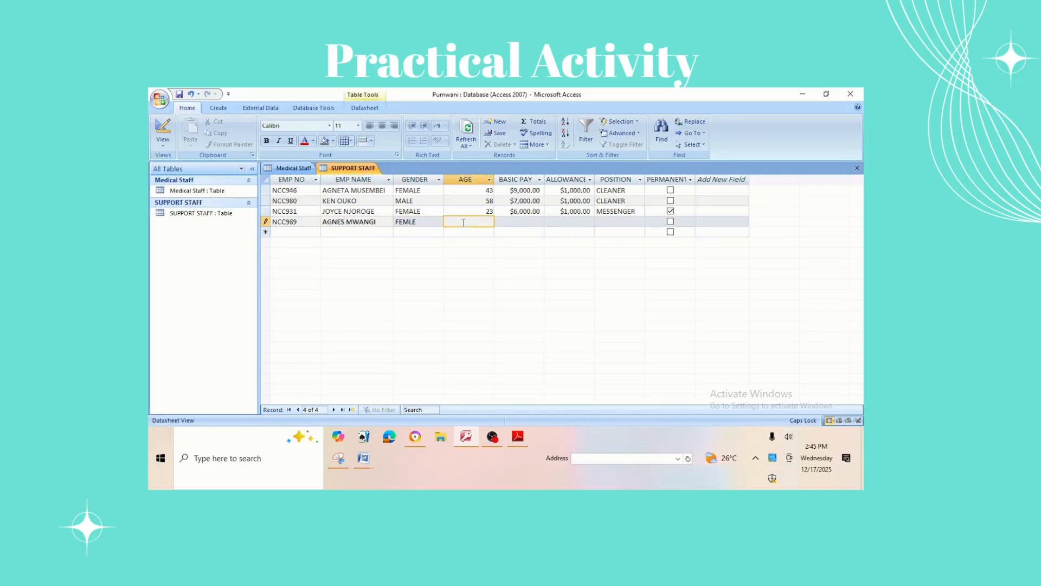
text(44)
Step: Enter 08000 basic pay, 1000 allowance and CLEANER, then begin the next employee number with NCC
click(508, 222)
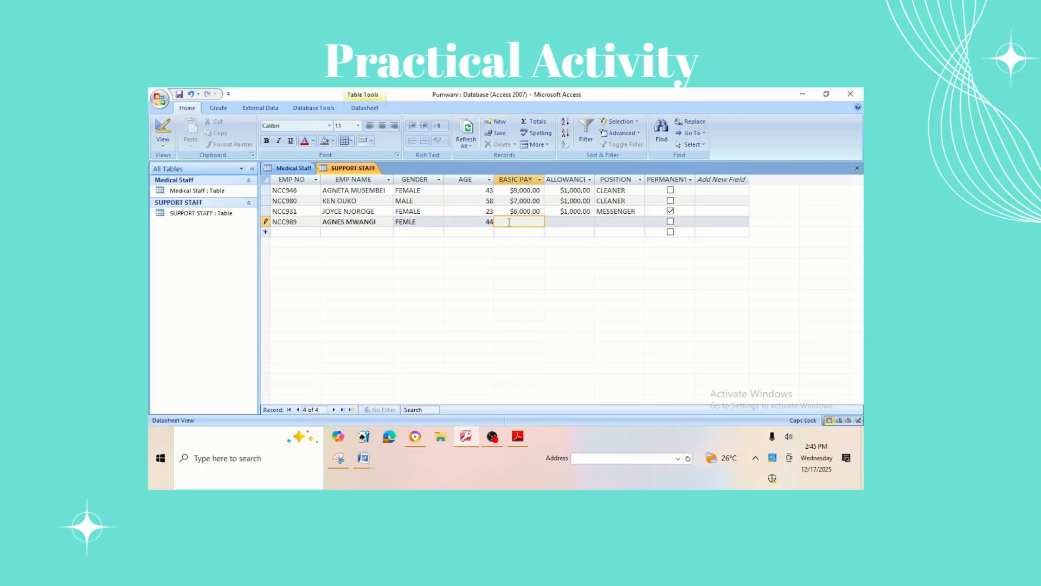
text(0)
text(8000)
click(572, 222)
text(1)
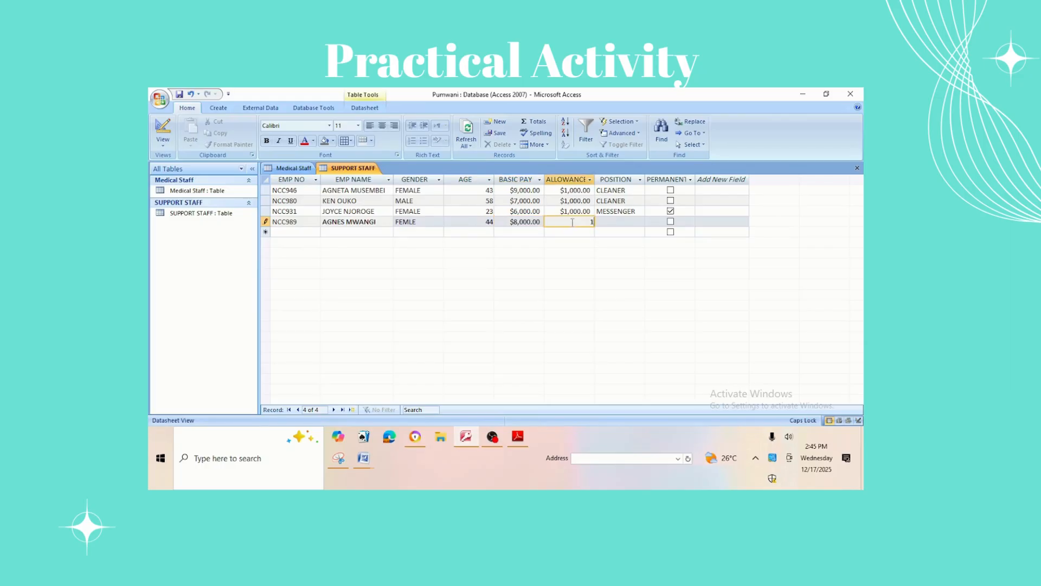
text(000)
click(620, 221)
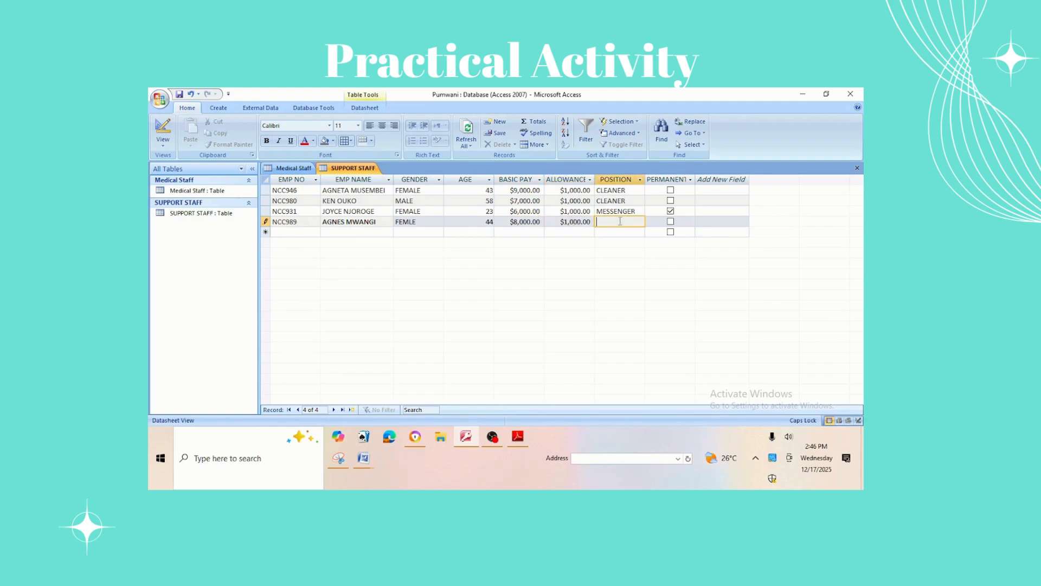
text(CLEANER)
click(312, 229)
text(NCC)
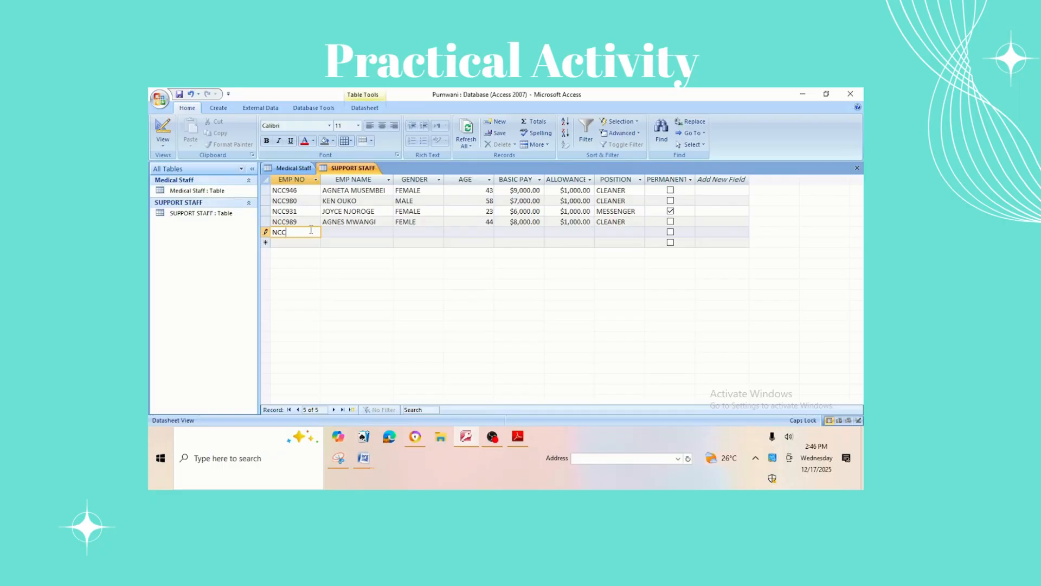
Step: Complete employee number NCC900, enter the name and MALE, and correct NCC989's gender to FEMALE
text(900)
click(344, 231)
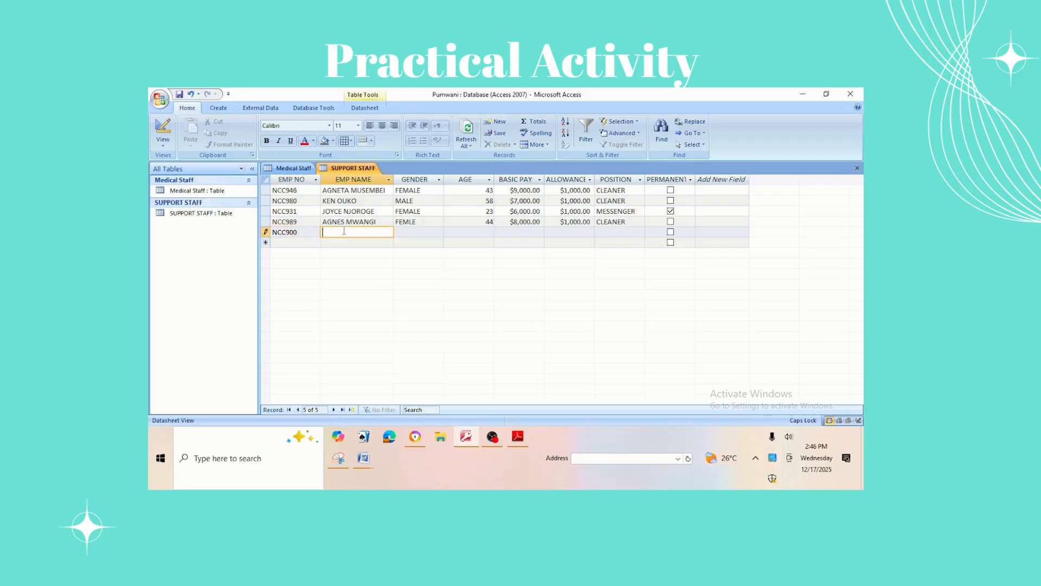
text(PETER ONYANCHA)
key(Tab)
text(MALE)
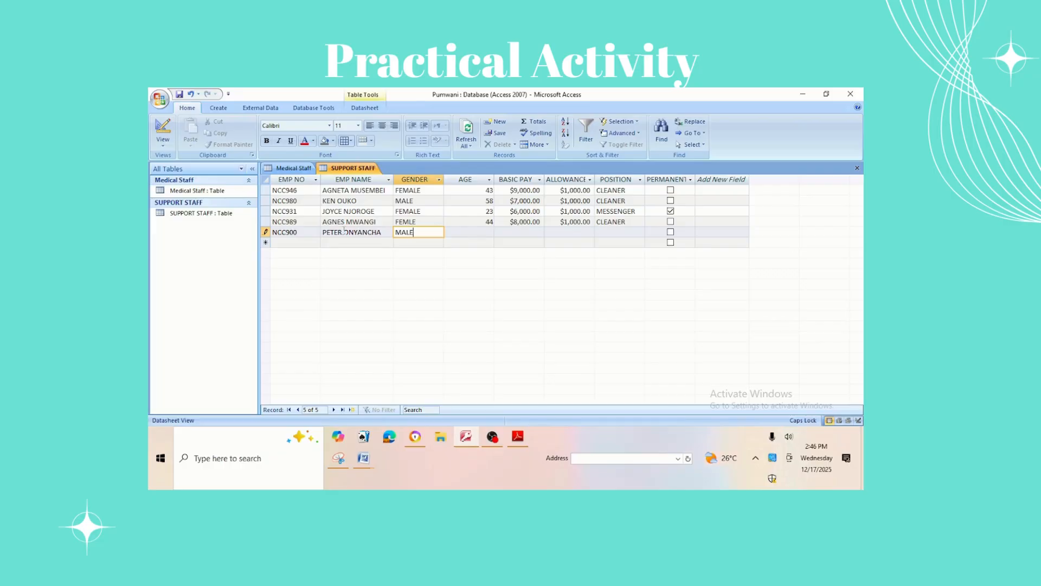
click(411, 222)
text(A)
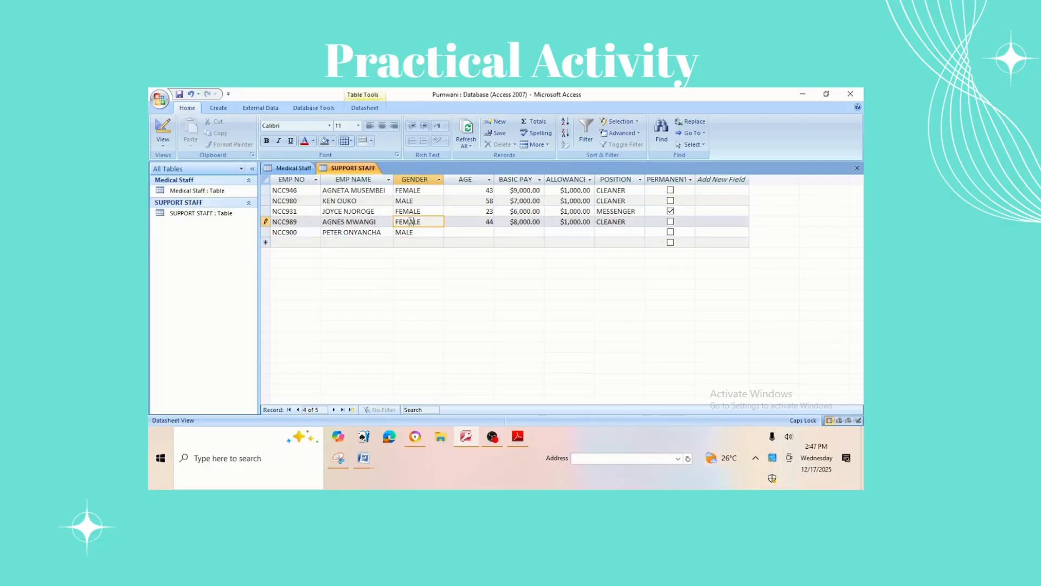
Step: Give NCC900 age 42, 7000 basic pay, 1000 allowance, position CLERK, and mark it permanent
click(459, 233)
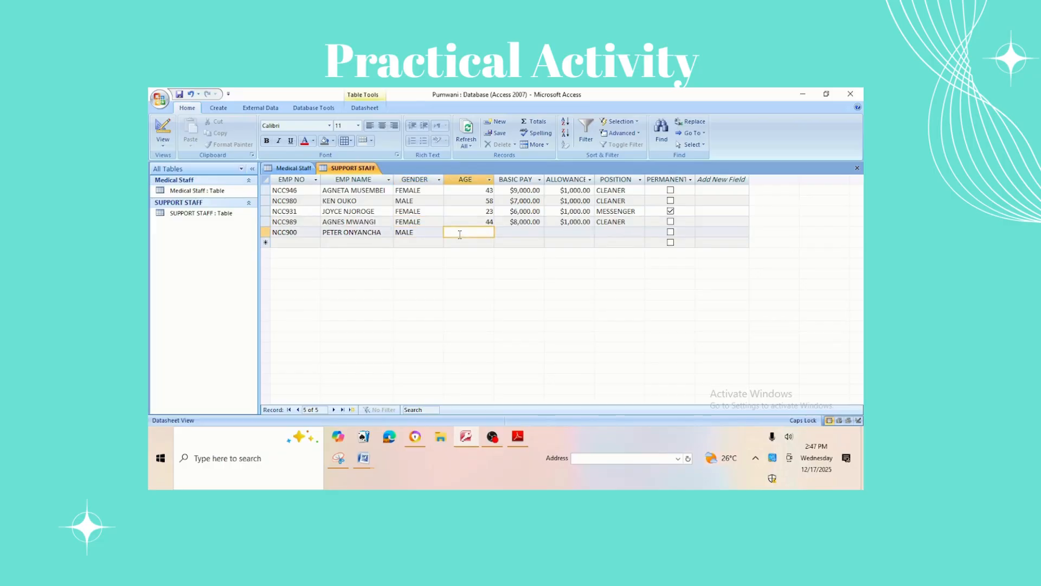
text(42)
click(510, 231)
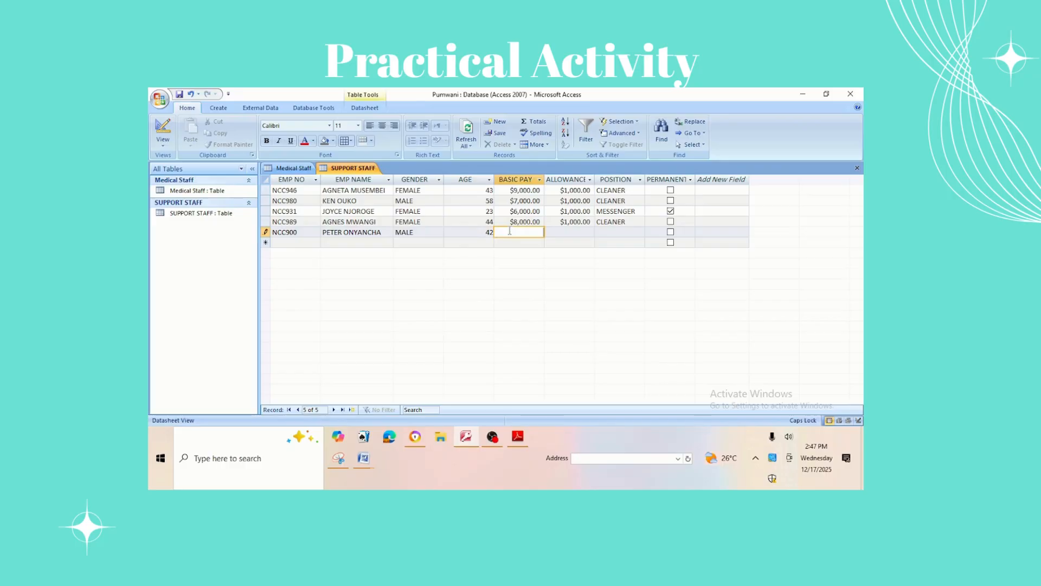
text(7000)
click(557, 232)
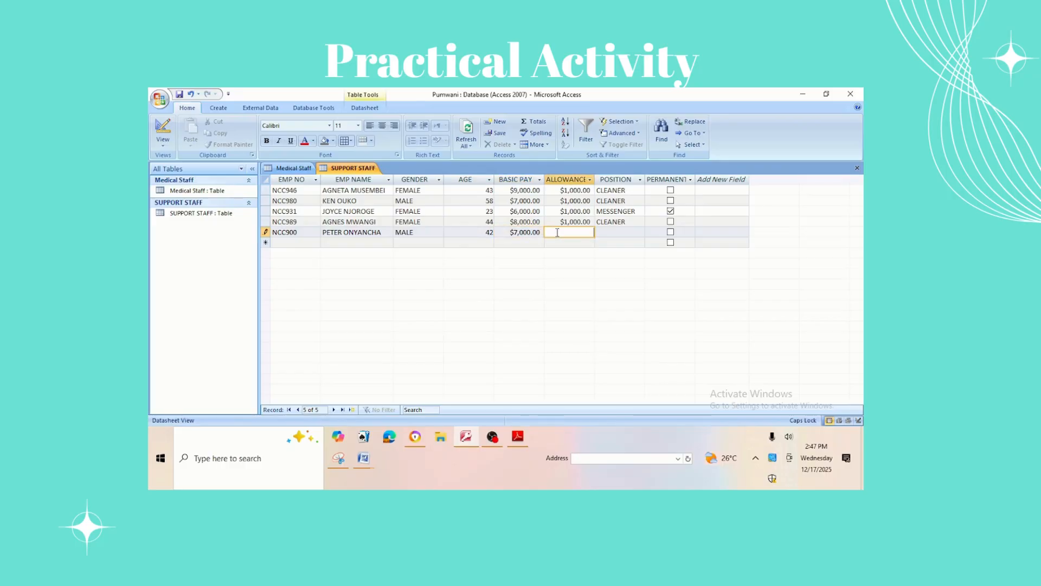
text(1000)
click(610, 234)
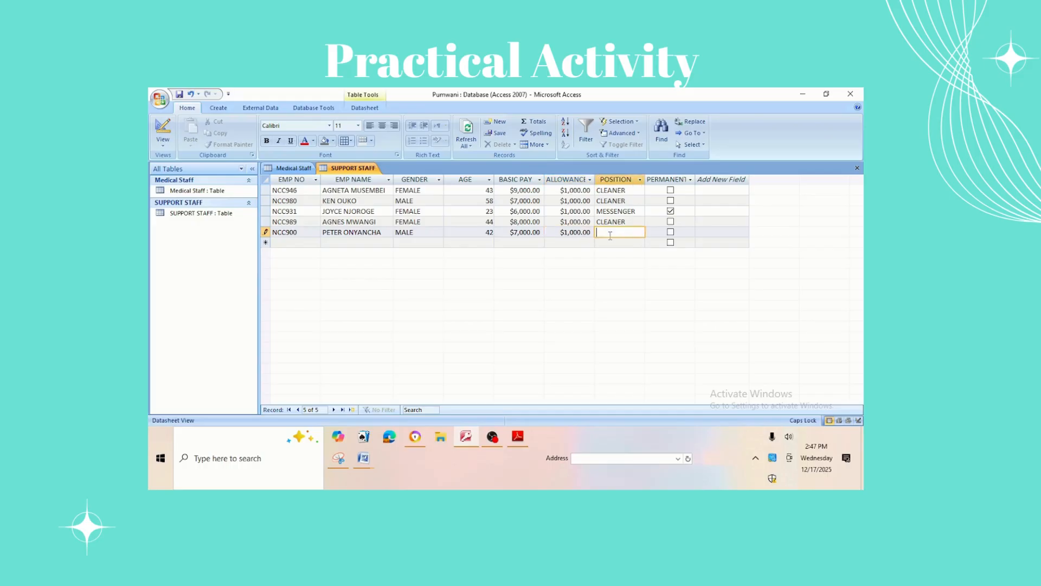
text(CLERK)
click(670, 232)
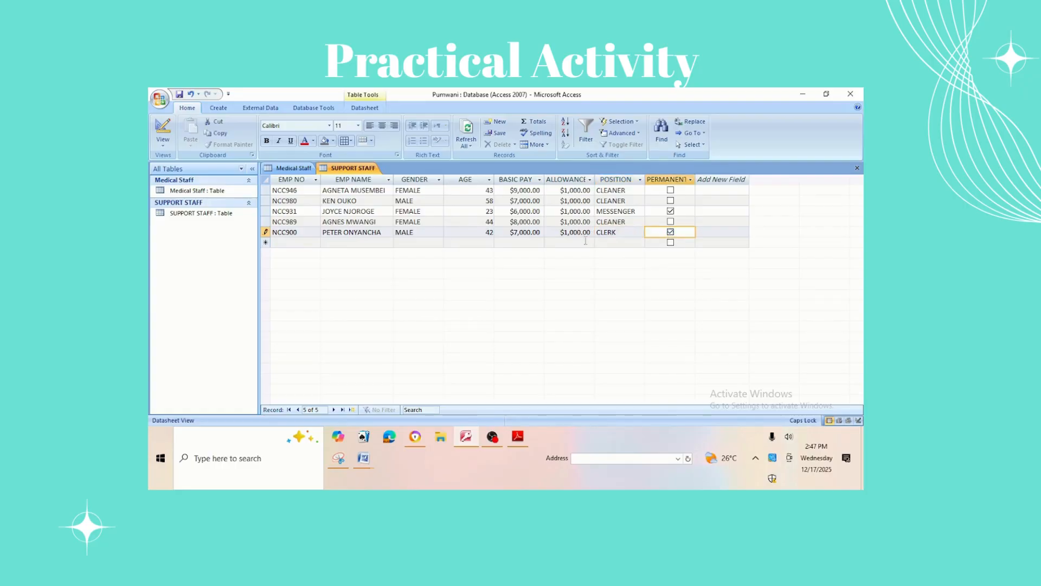
click(306, 242)
Step: Start record NCC911 with the staff member's name, MALE gender and age 25
text(NC)
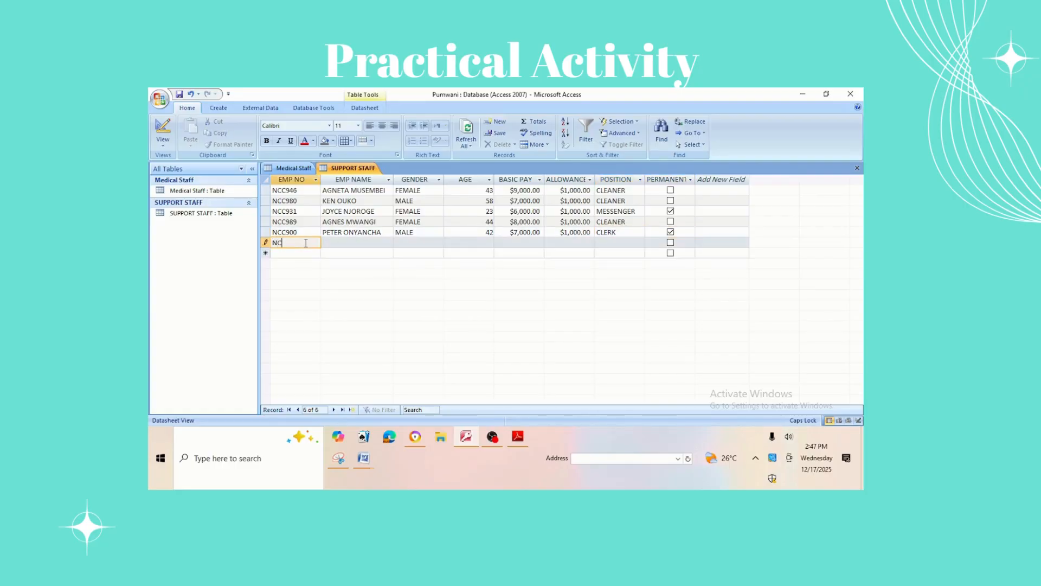
text(C911)
click(331, 243)
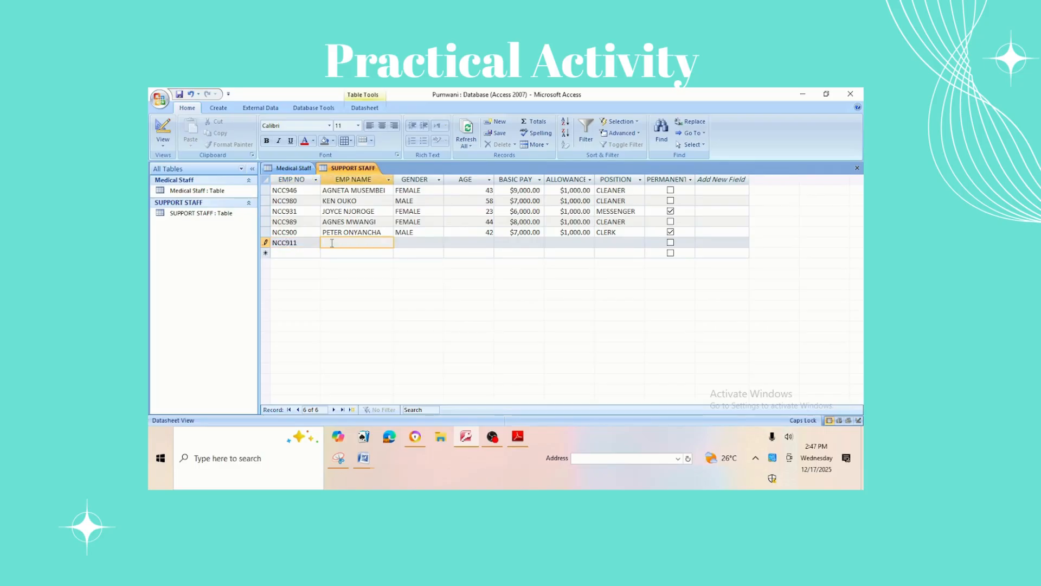
text(CHARLES OLE MOS)
click(417, 243)
text(MALE)
click(464, 244)
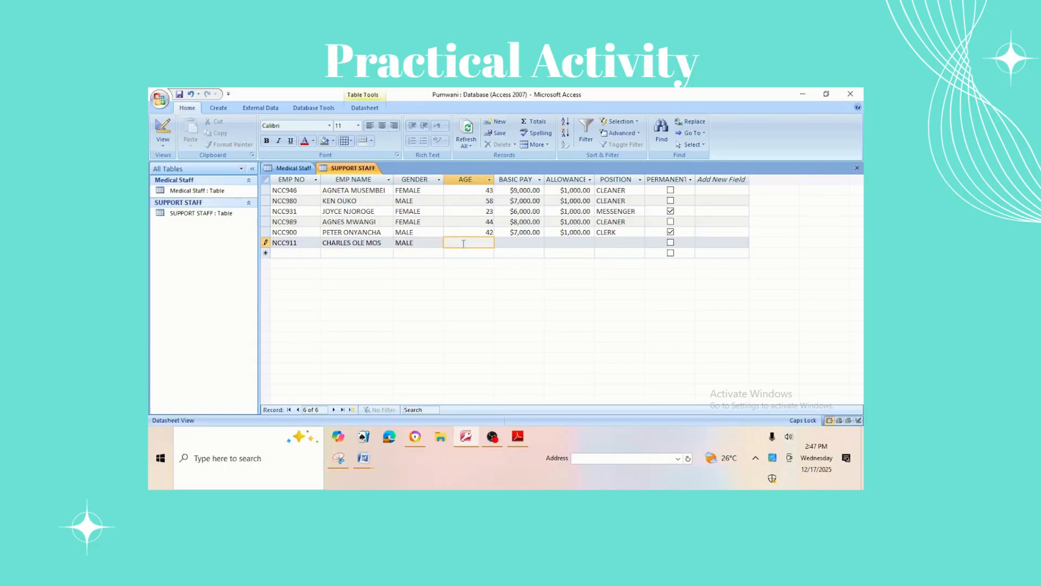
text(25)
Step: Give NCC911 15000 basic pay, 15000 allowance, CLERK position and permanent status, then begin record NCC944
click(516, 241)
text(15000)
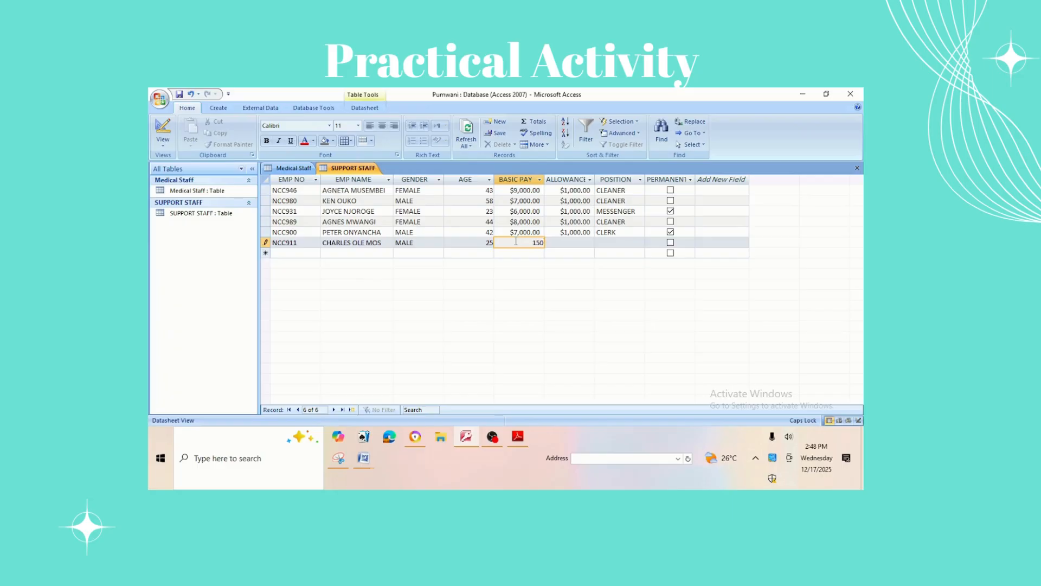
click(557, 243)
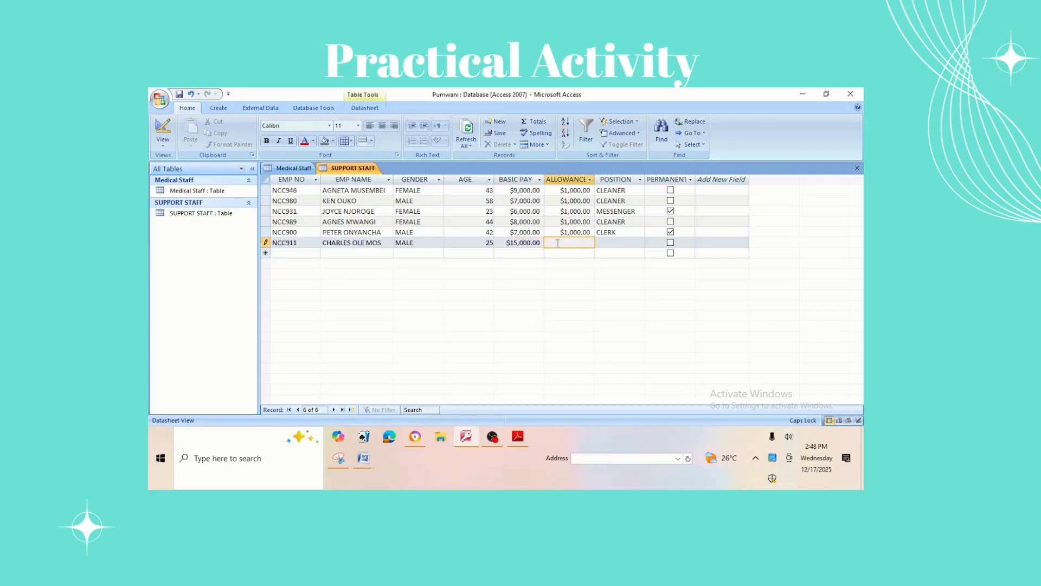
text(15000)
click(612, 243)
text(CLERK)
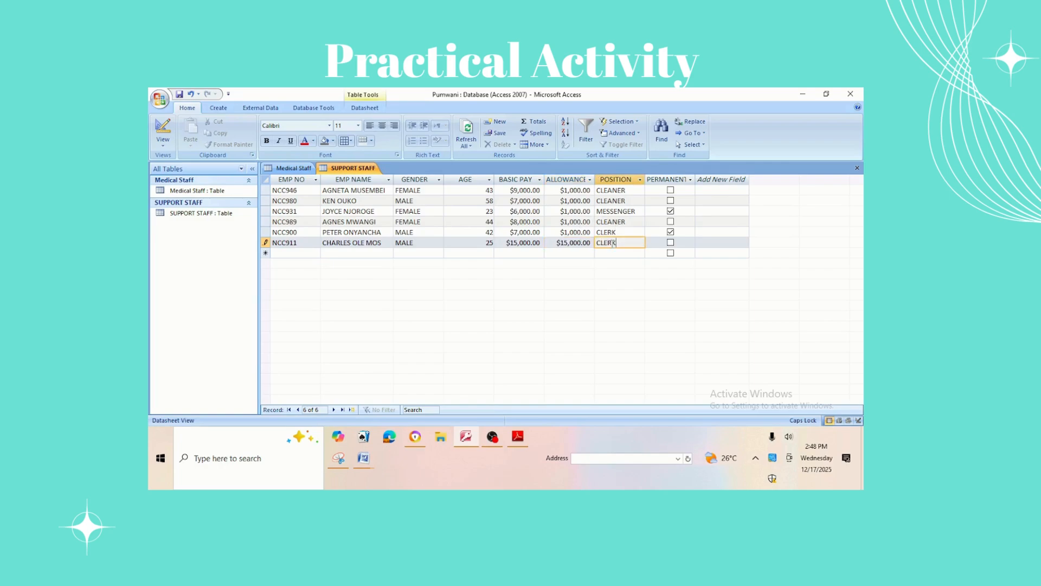
click(671, 244)
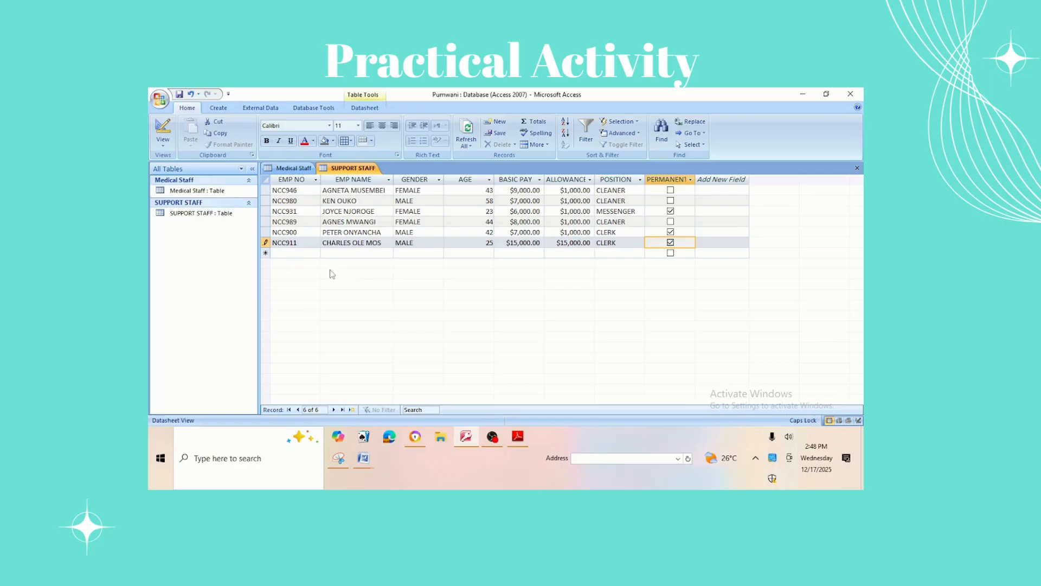
click(296, 253)
text(NCC)
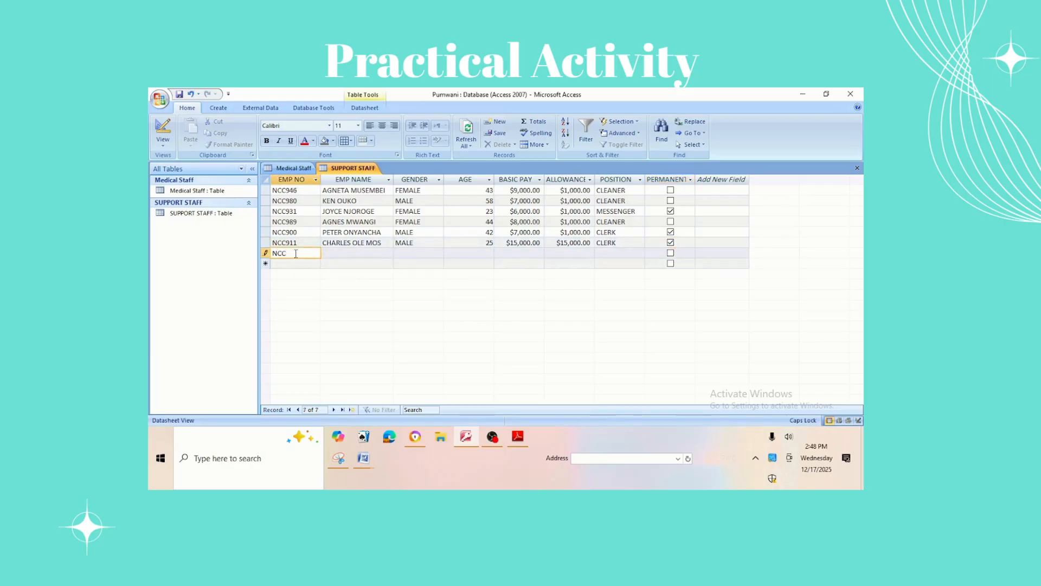
text(944)
Step: Fill in NCC944's staff name, MALE gender and age 36
click(339, 253)
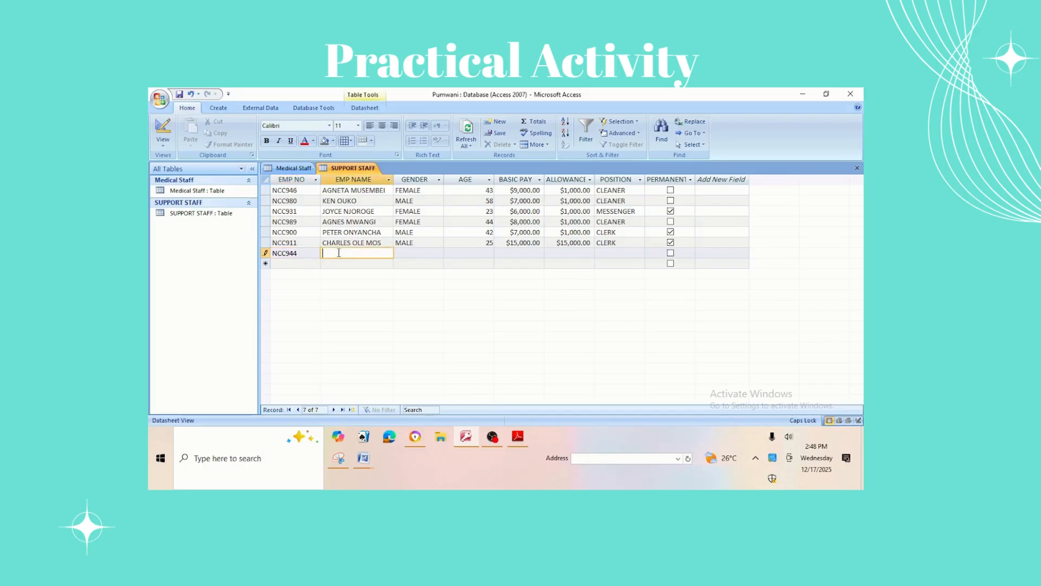
text(KEN AKINDA)
click(401, 257)
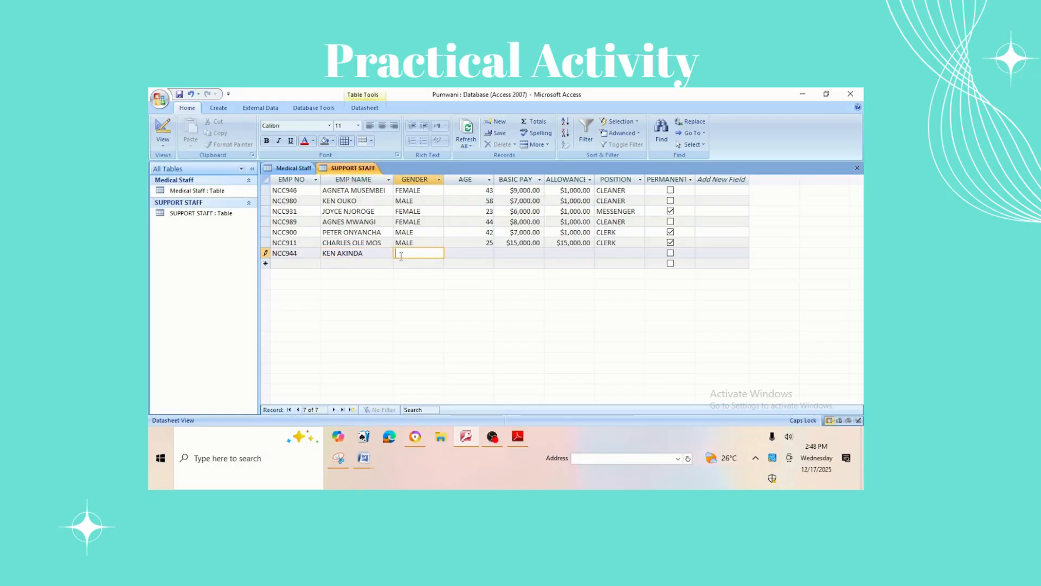
text(MALE)
click(457, 255)
text(36)
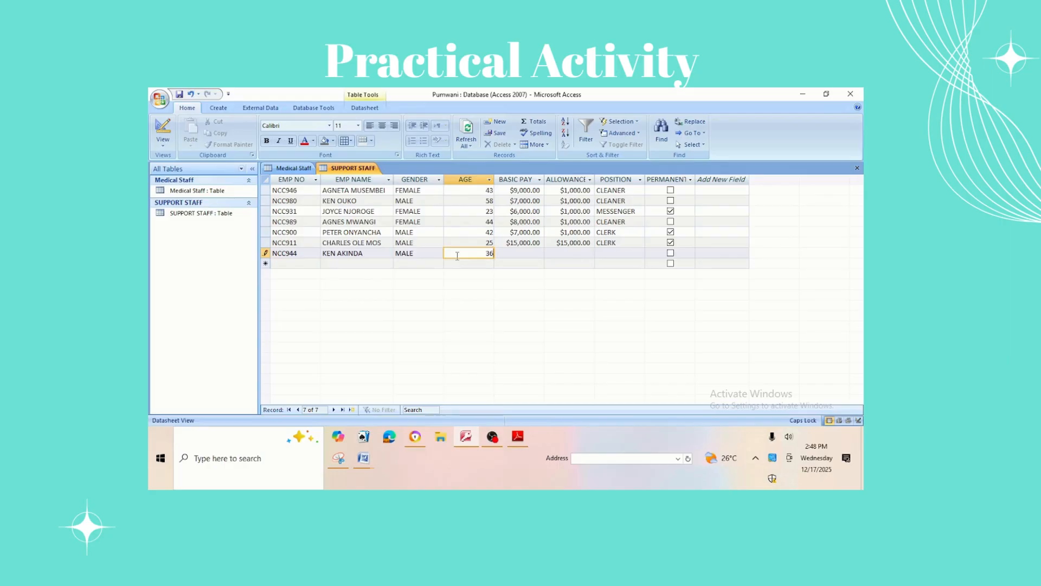
Step: Give NCC944 6000 basic pay, 1000 allowance and CLEANER position, then create blank Table1
click(509, 252)
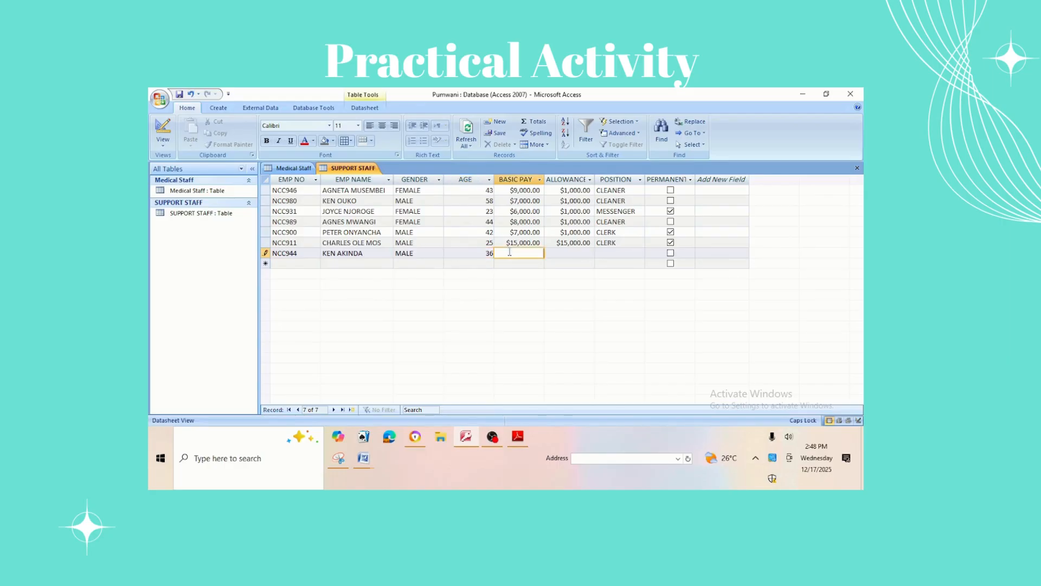
text(6000)
click(563, 251)
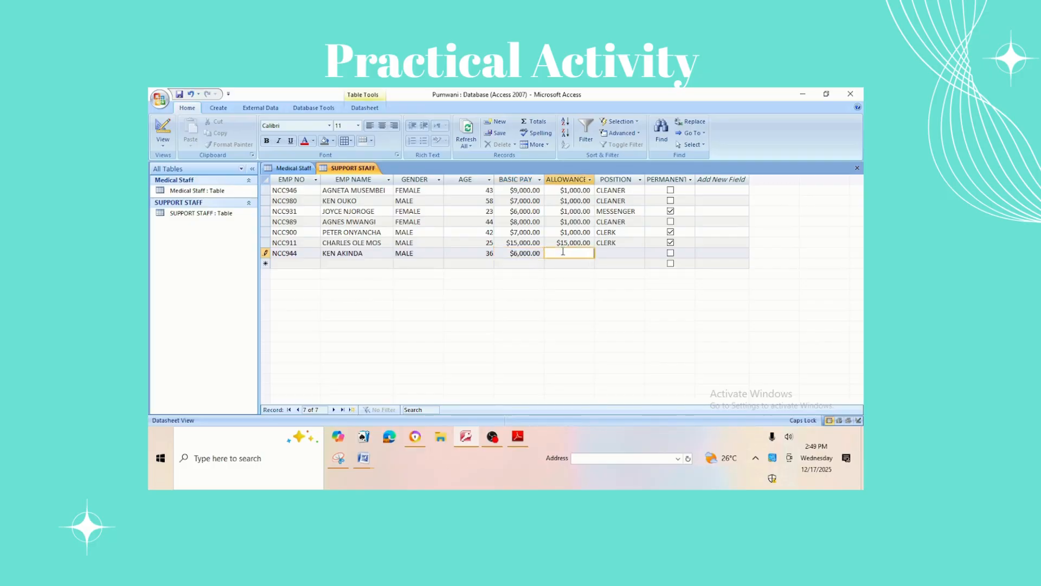
text(1000)
click(623, 255)
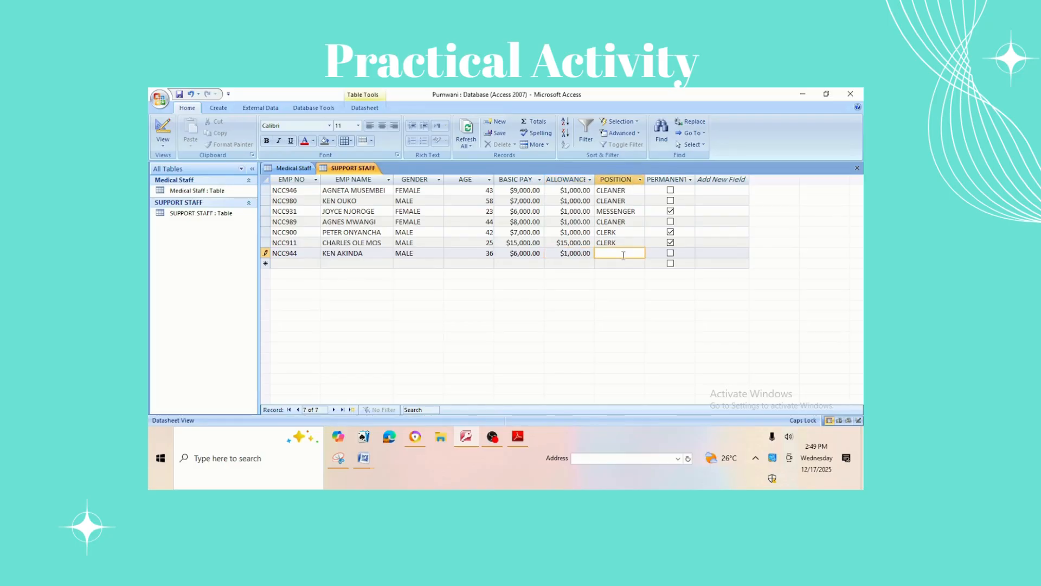
text(CLEANER)
click(218, 108)
click(162, 137)
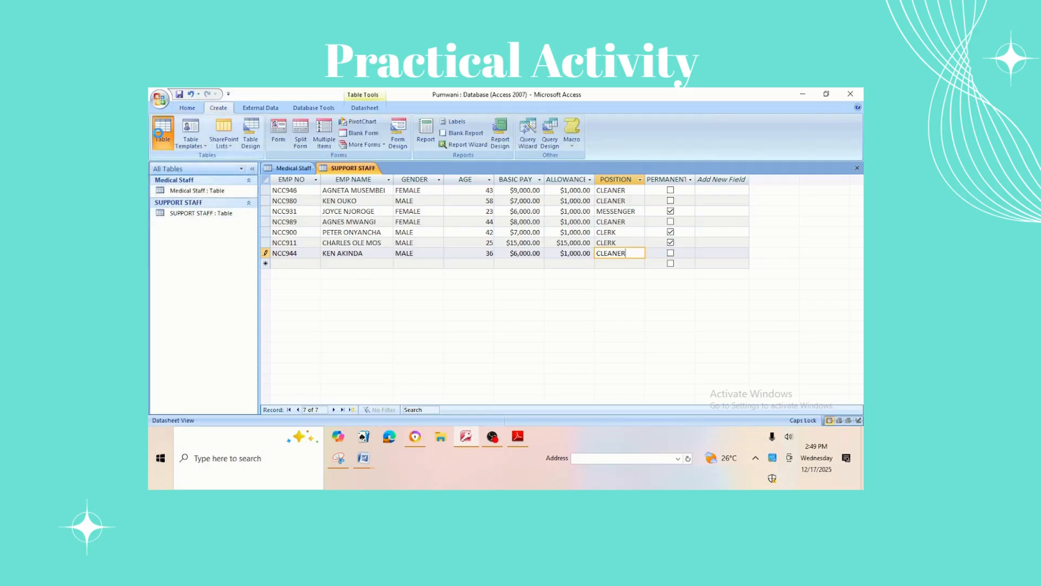
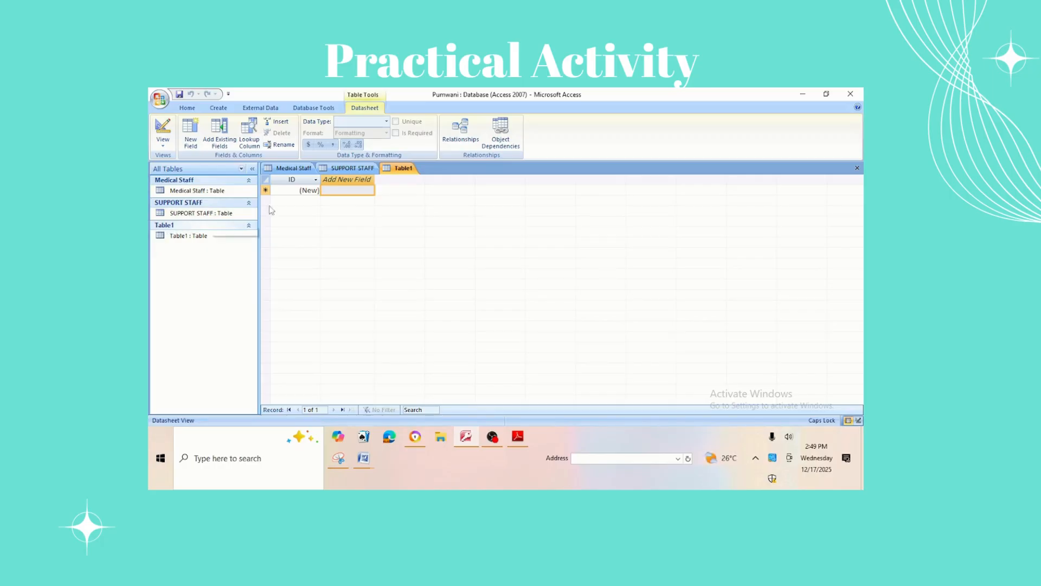
Step: Close the empty Table1, create a new blank table and switch it to Design View
right_click(391, 171)
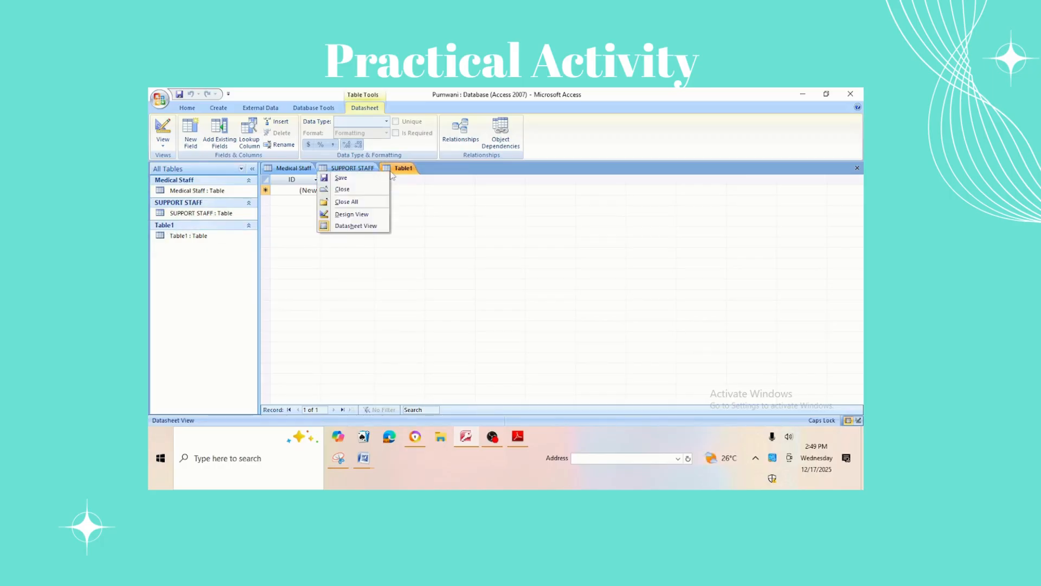
click(348, 188)
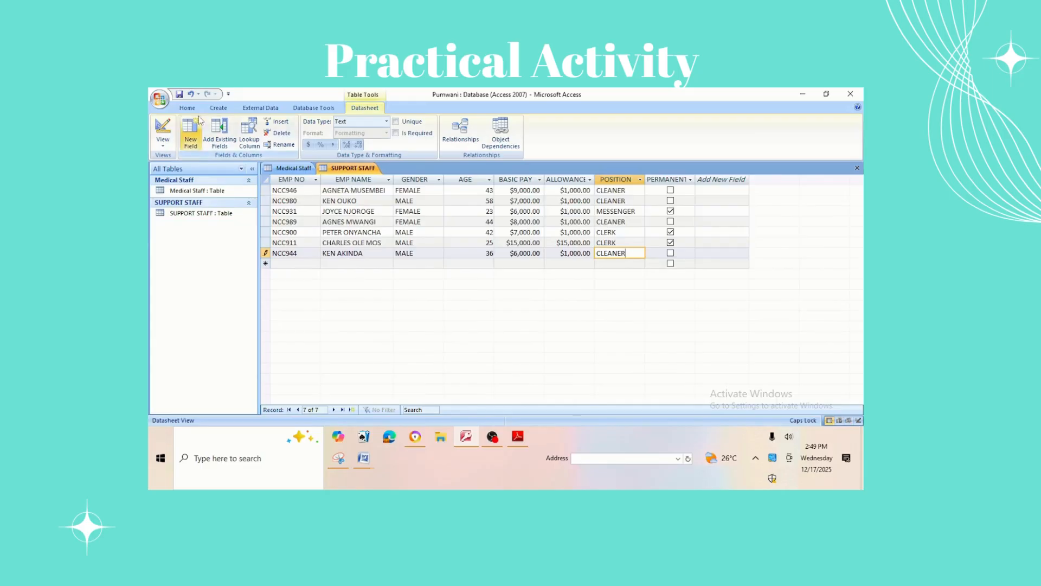
click(218, 108)
click(191, 135)
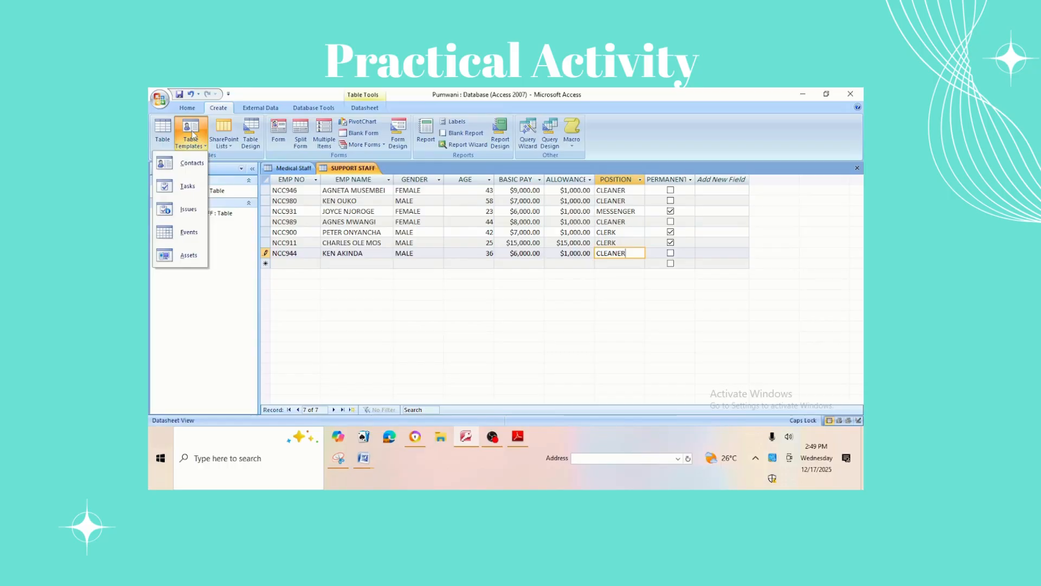
click(162, 132)
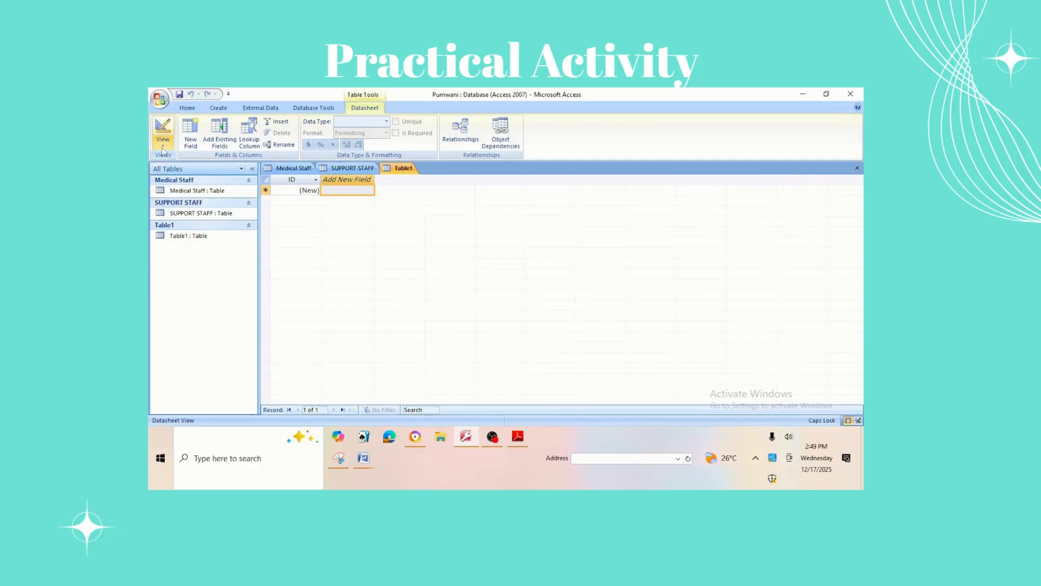
click(163, 145)
click(162, 187)
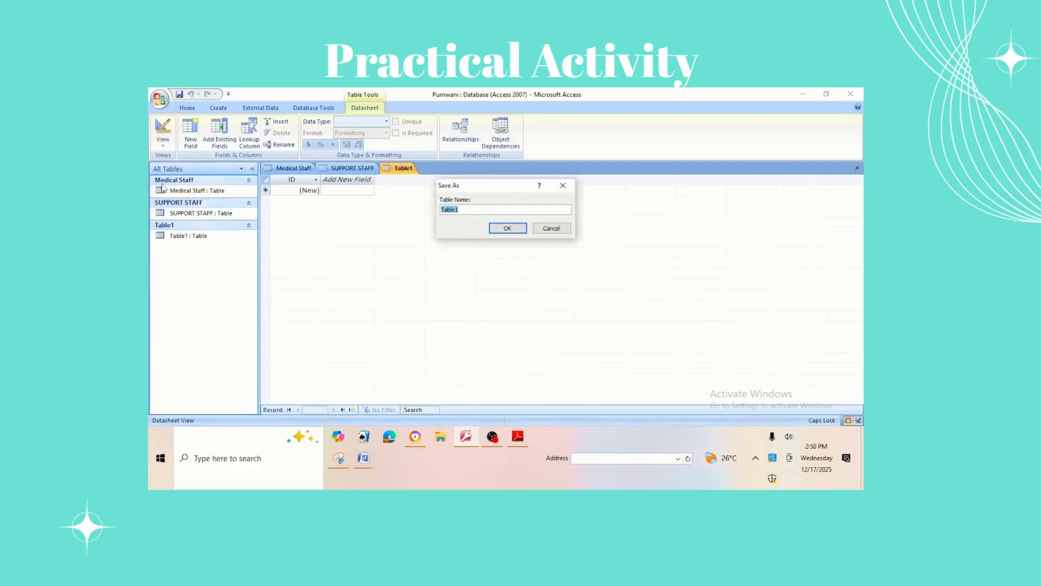
Step: Save the table as 'BABIES DELIVERED IN AUGUST 2013' and add ADM NO as a Text field
text(BABIES DELIVERED IN AUGUST 2013)
click(507, 228)
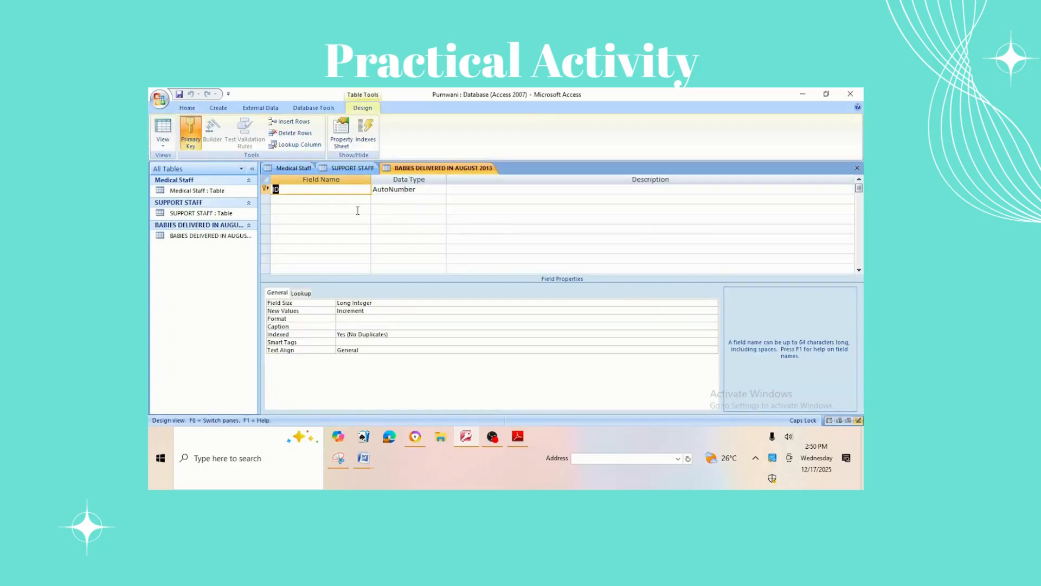
text(ADM NO)
click(441, 190)
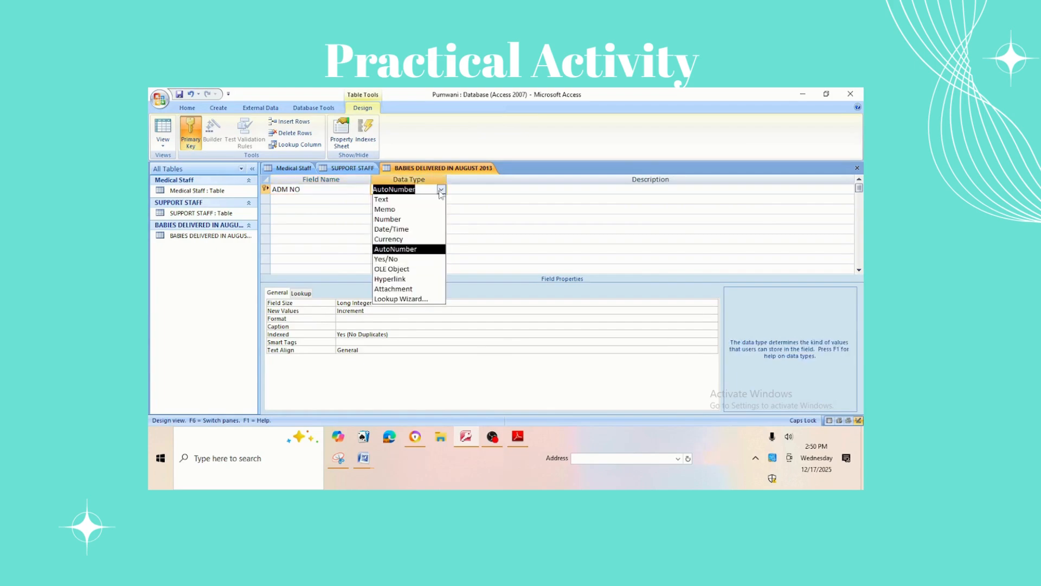
click(441, 190)
click(441, 189)
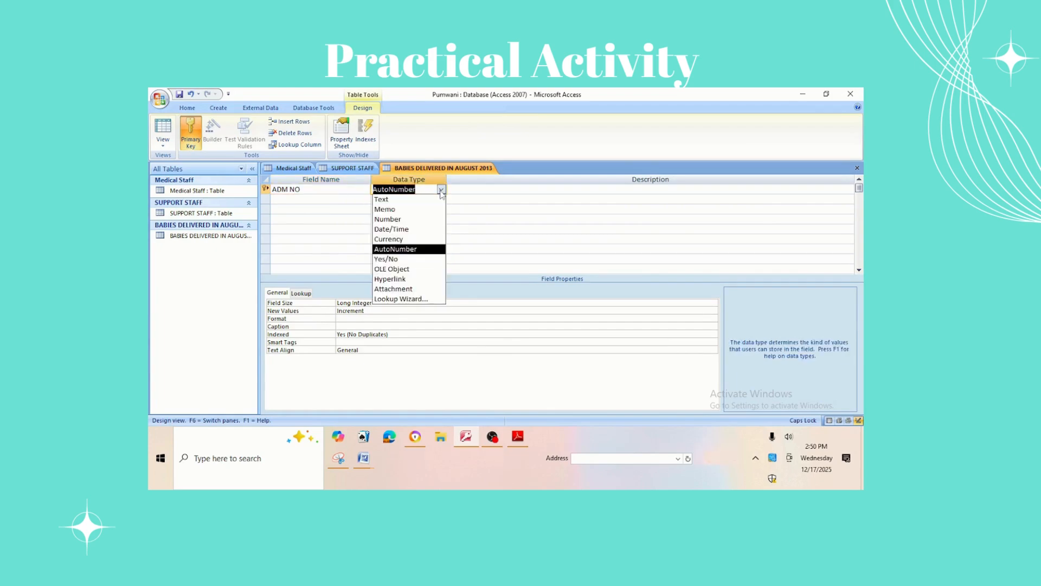
click(404, 200)
Step: Add Text fields MOTHER and BABY'S GENDER
click(276, 198)
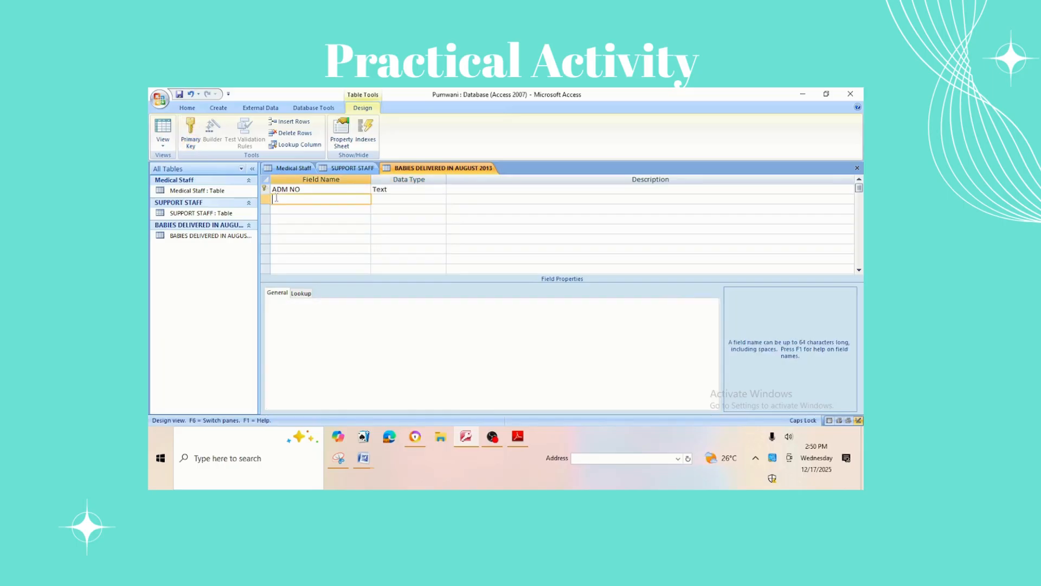
text(MOTHER)
click(378, 201)
click(442, 200)
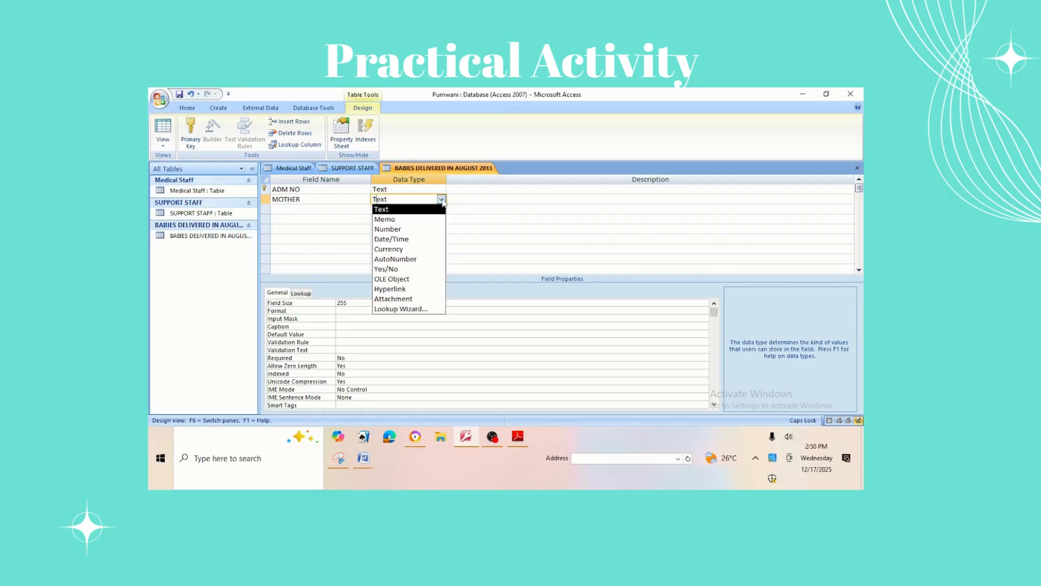
click(399, 210)
click(314, 208)
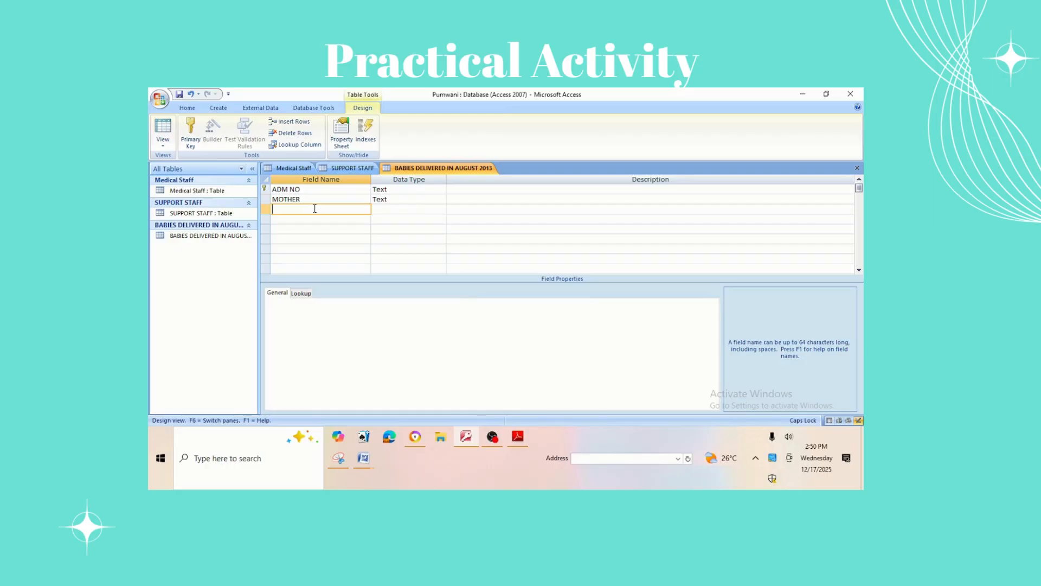
text(BABY)
text(S GENDER)
click(291, 209)
text(')
click(377, 211)
Step: Add BABY'S NAME as Text and WEIGHT ON DELIVERY KG as a Number field
click(334, 221)
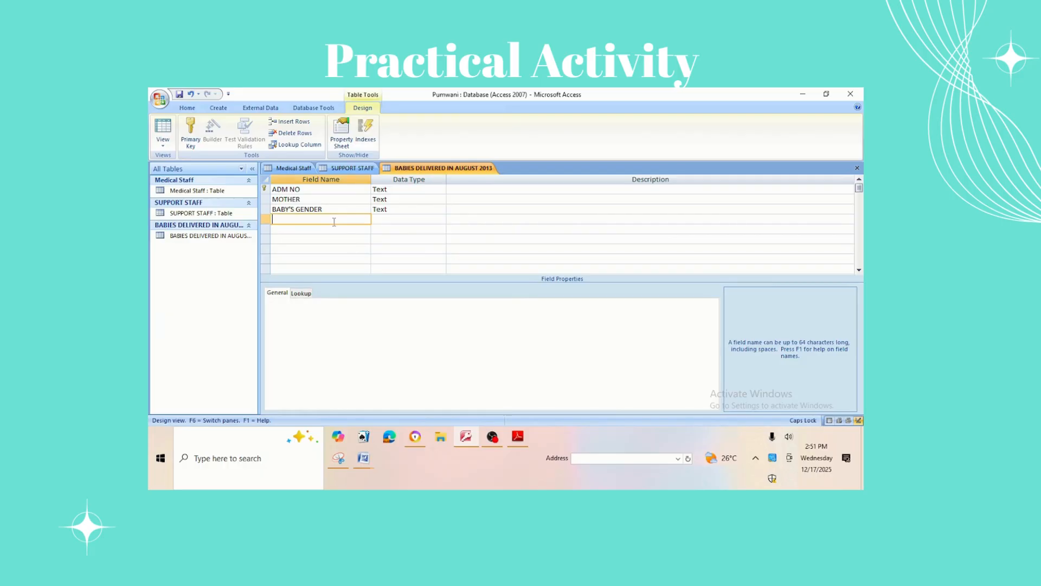
text(BABY'S NAME)
click(379, 218)
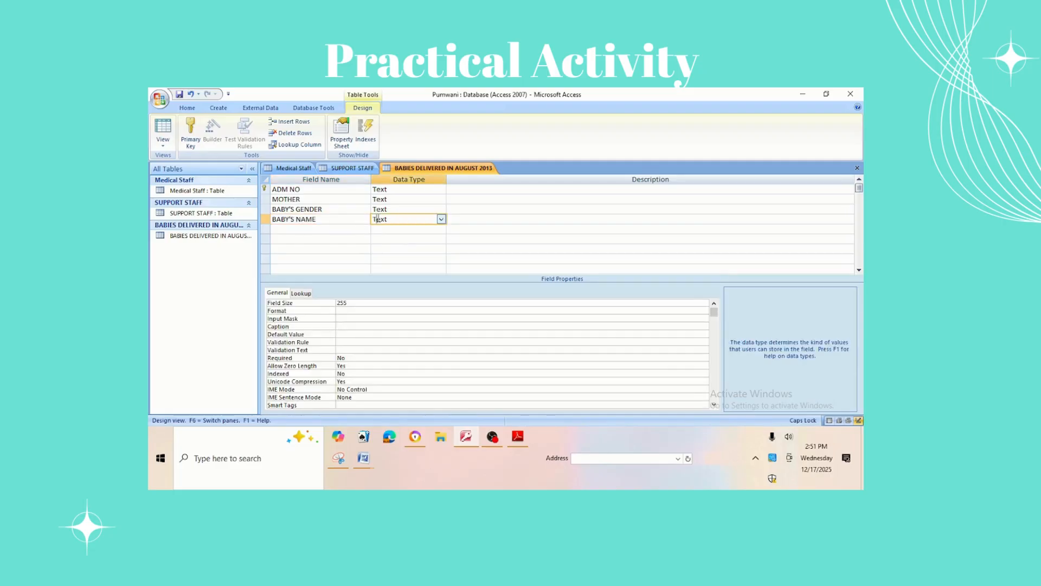
click(325, 228)
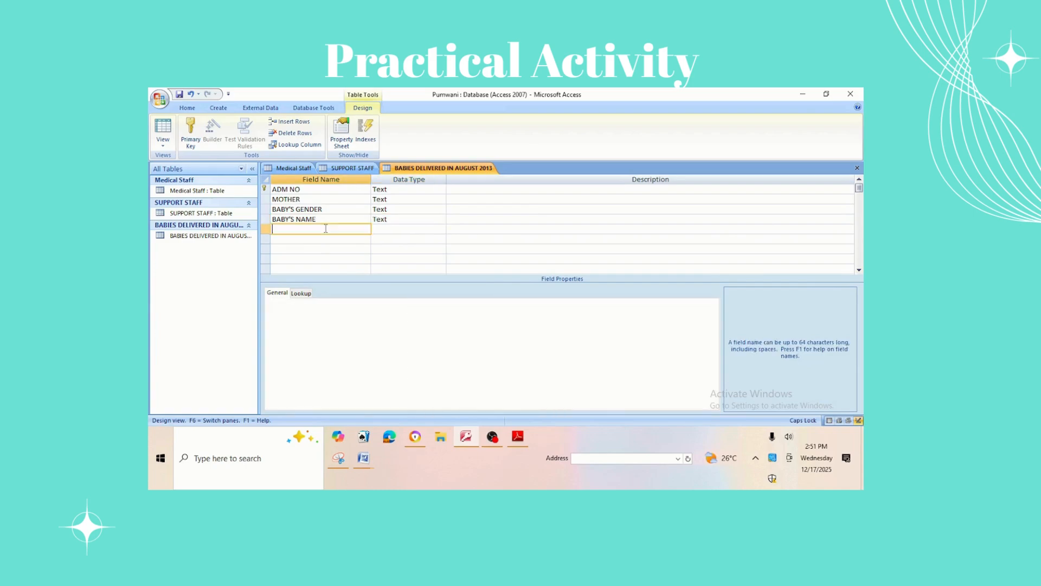
text(WEIGHT ON DELIVERY KG)
click(382, 228)
click(441, 229)
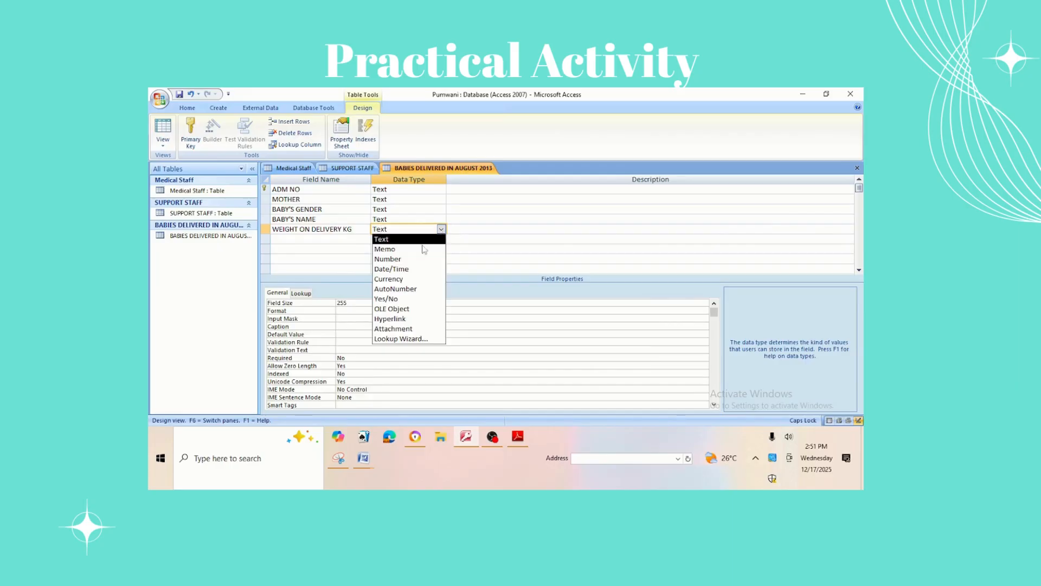
click(409, 259)
Step: Add Text fields BILL and GAURDIAN, then switch to Datasheet View
click(332, 239)
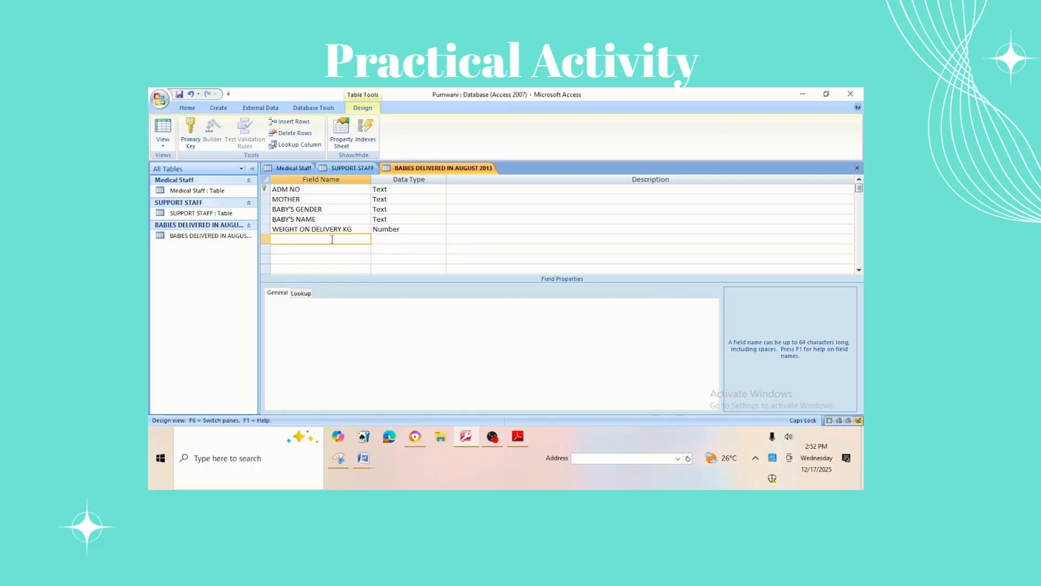
text(BILL)
click(395, 237)
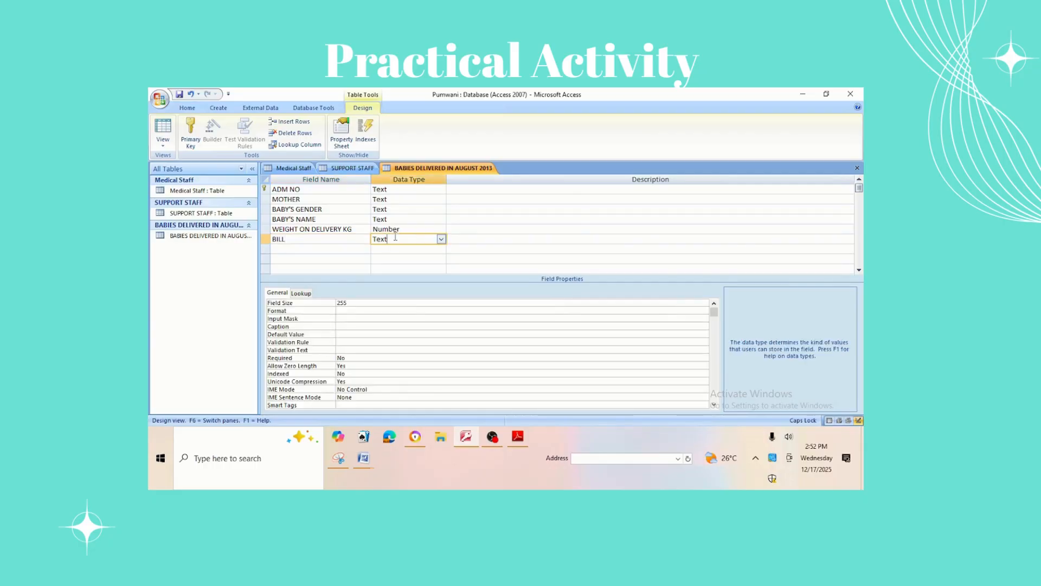
click(350, 250)
text(GAURDIAN)
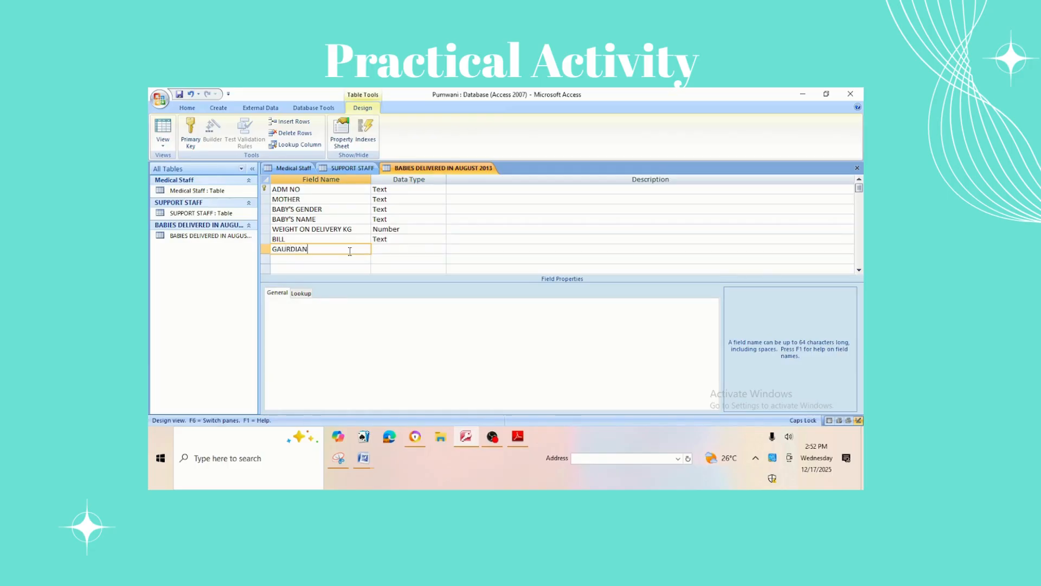
click(417, 251)
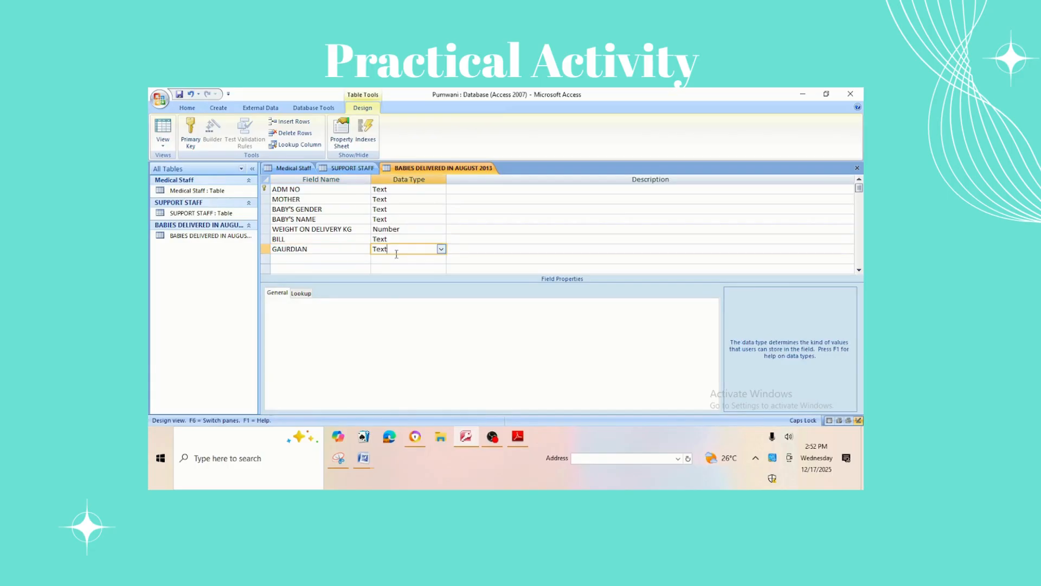
click(163, 142)
click(166, 162)
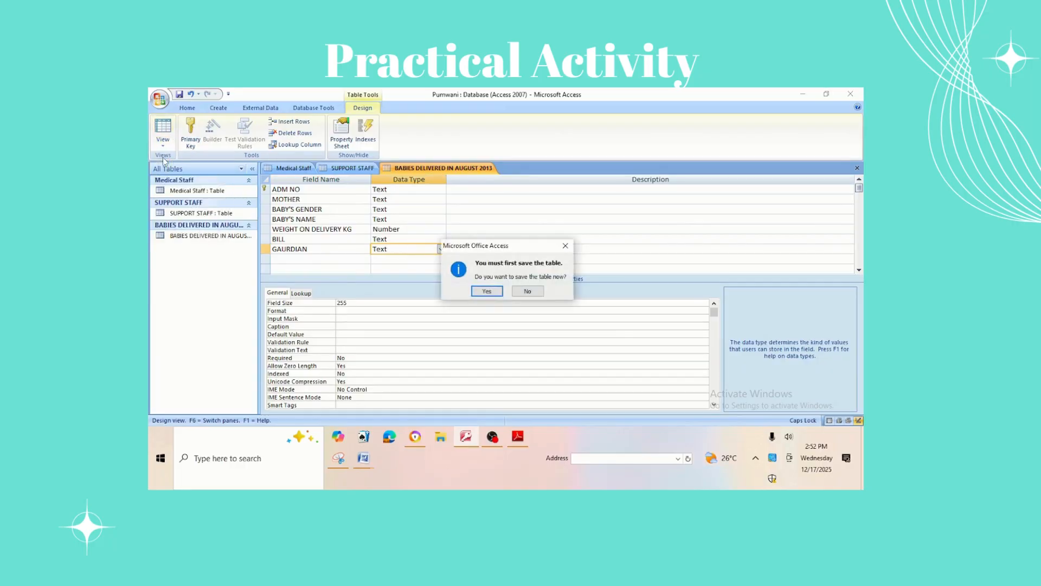
Step: Save the table, enter the first admission number and mother's name, and widen the columns
click(487, 291)
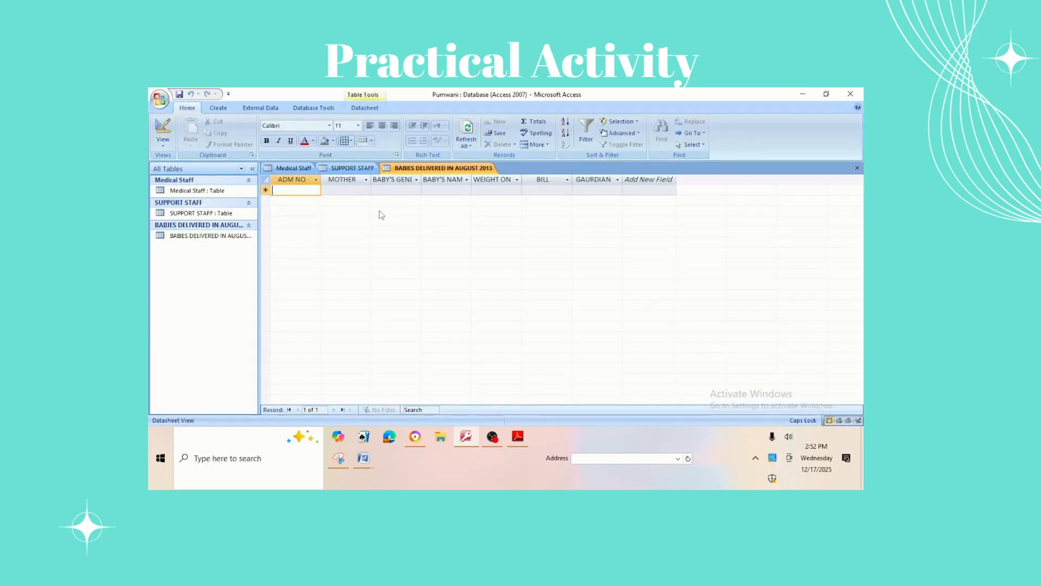
text(M73)
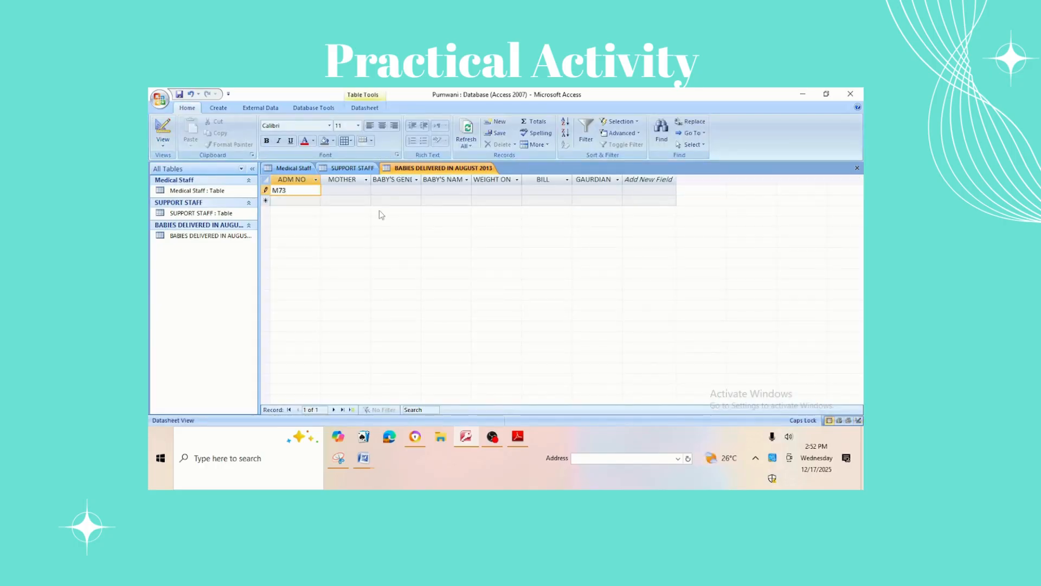
text(36)
click(358, 191)
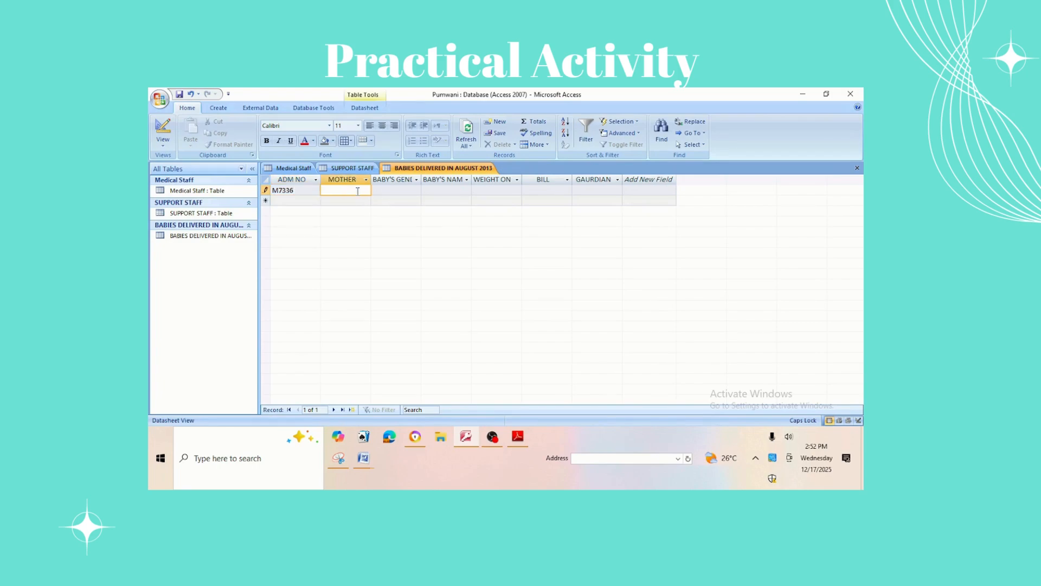
text(BETATRICE KAM)
text(ENE)
drag(372, 176, 646, 178)
double_click(645, 178)
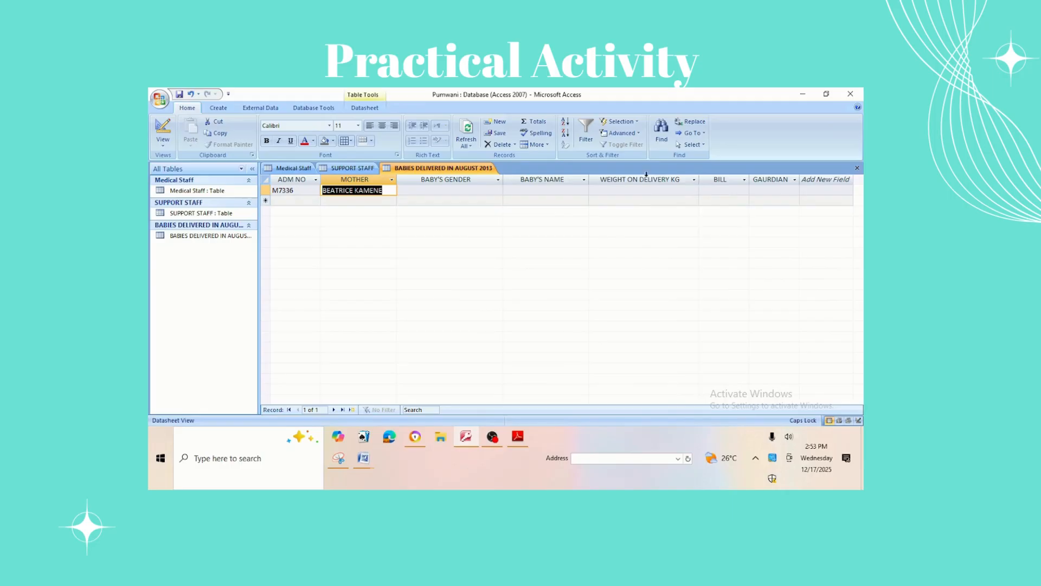
Step: Fill in gender FEMALE, baby's name NONE, weight 3, bill CLEANER and the guardian's name
click(411, 189)
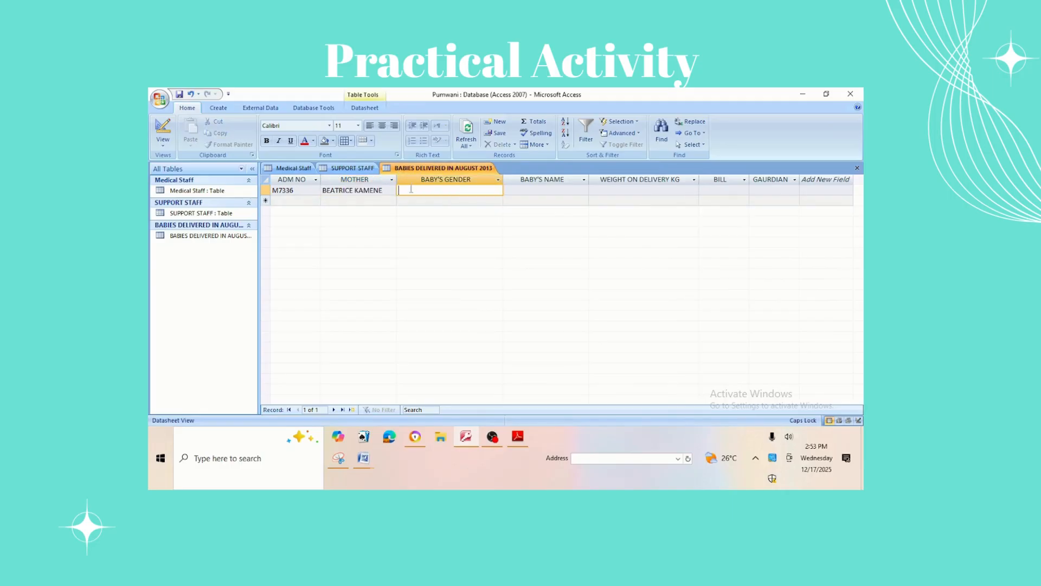
text(FEMALE)
click(517, 192)
text(NONE)
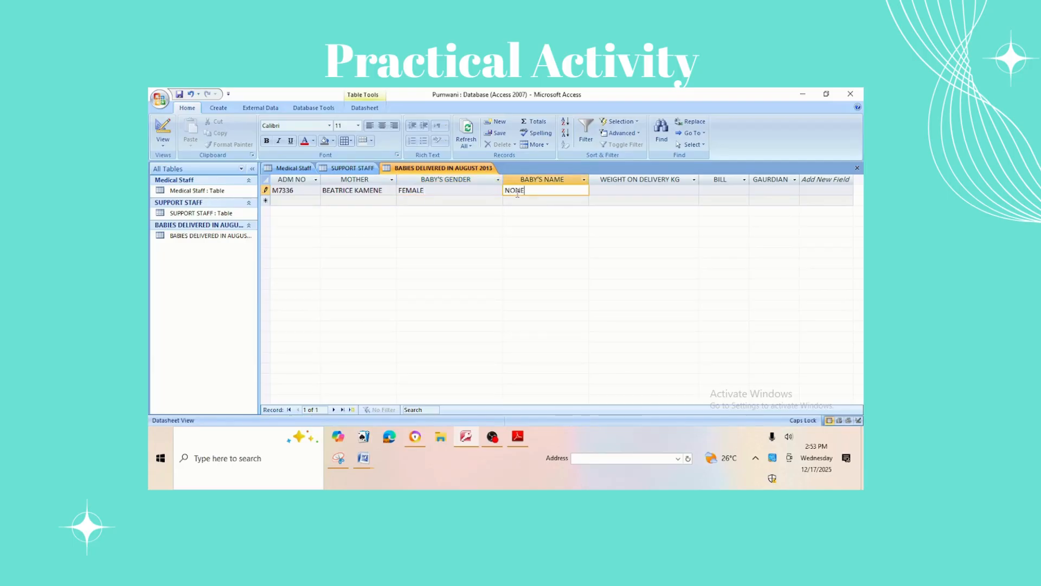
click(607, 192)
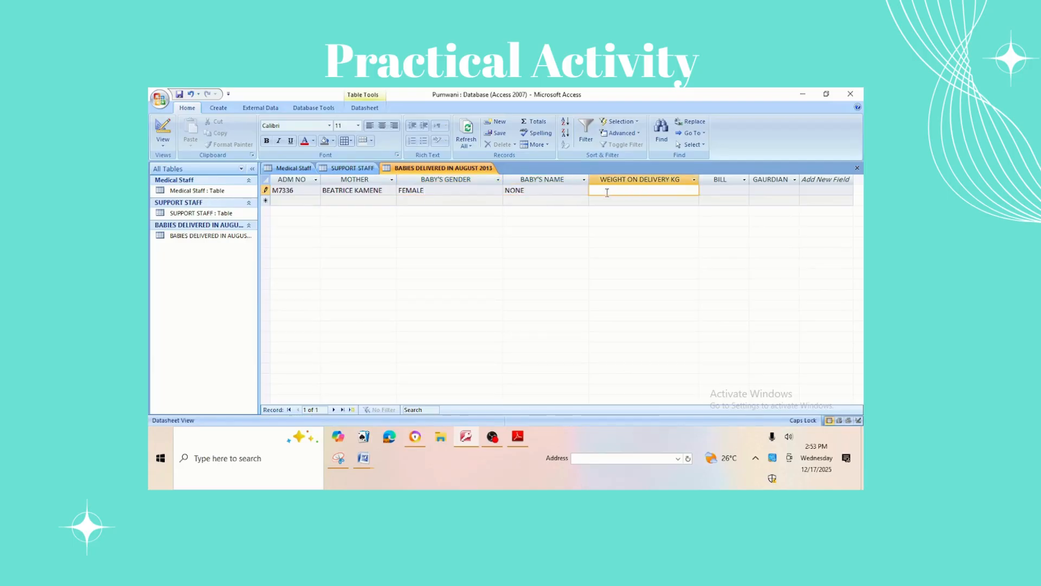
text(3.2)
click(710, 188)
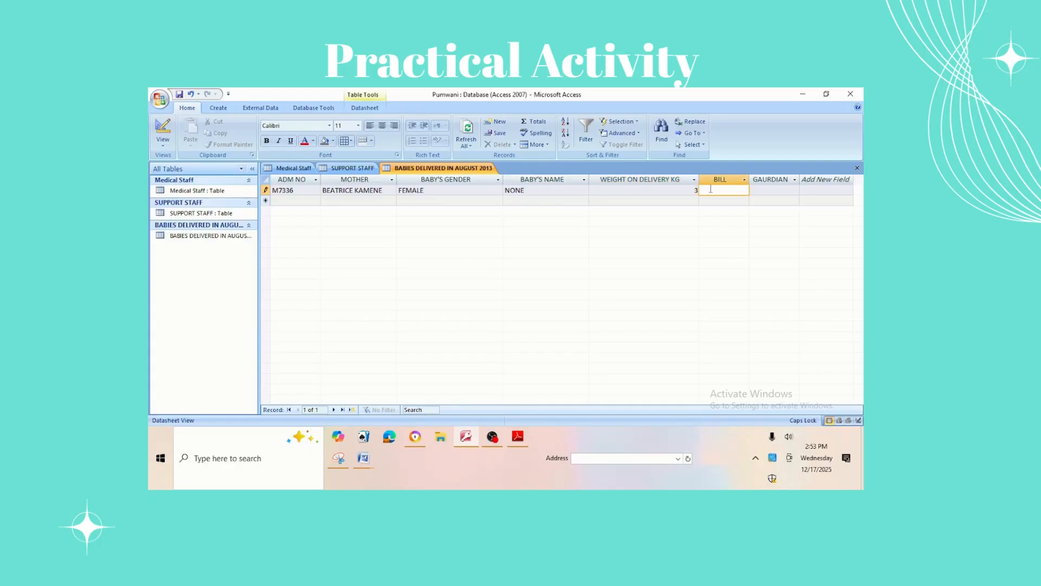
text(CLEANER)
click(782, 192)
text(JOS)
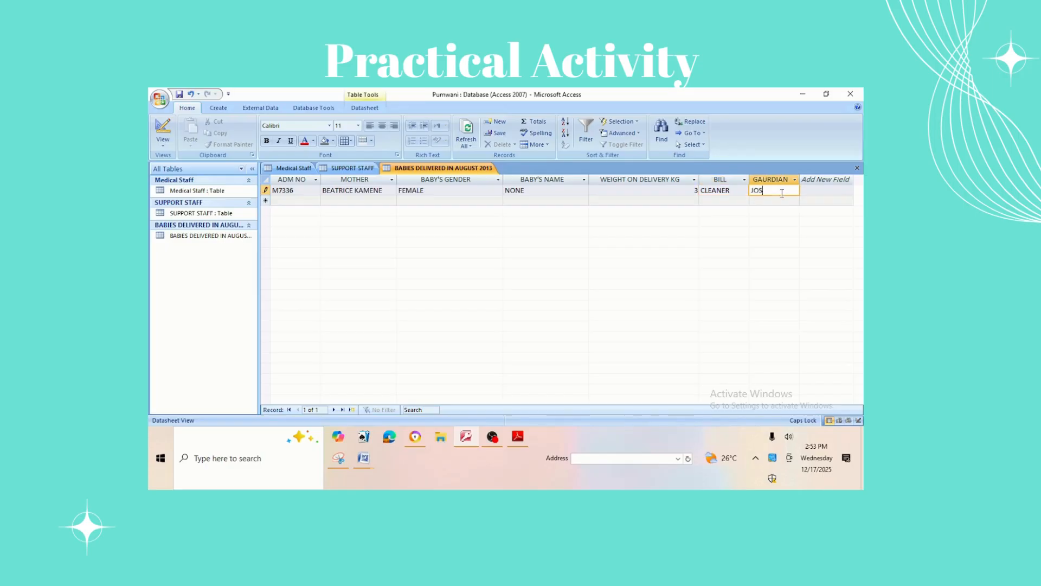
text(EPH)
Step: Start the second record with admission number, mother's name, MALE, baby's name and weight 2
click(290, 203)
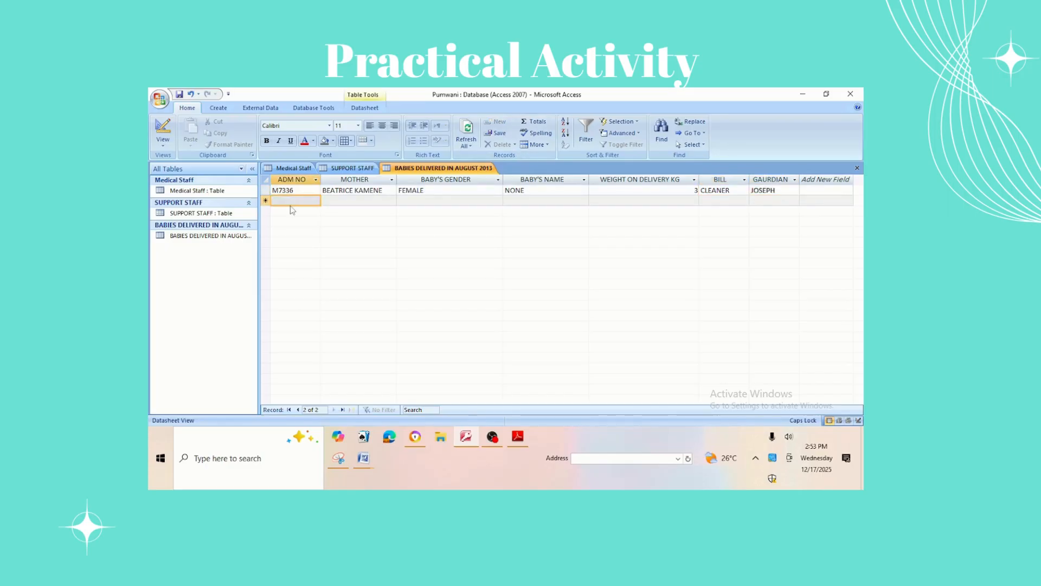
text(M7)
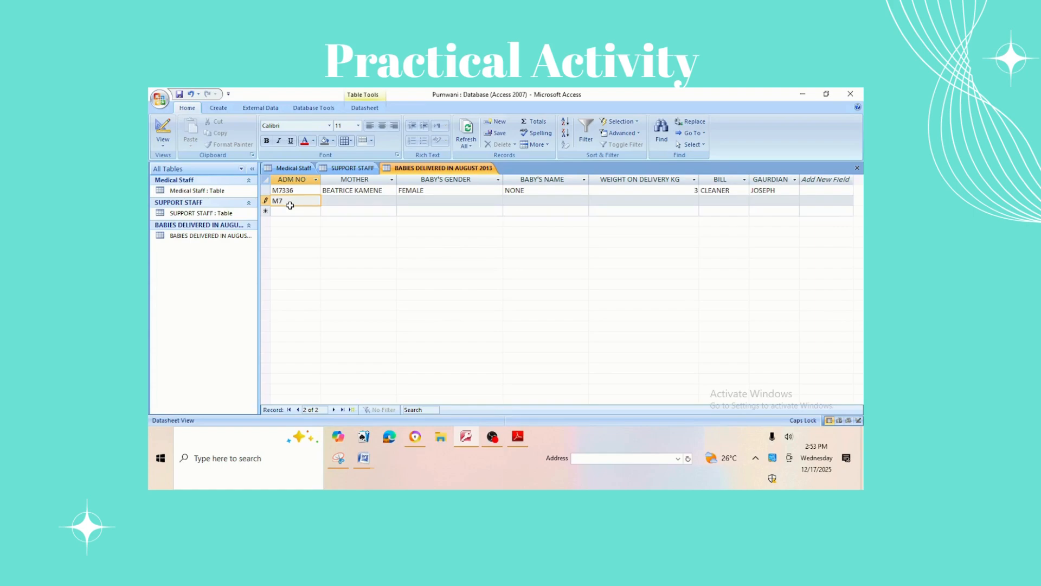
text(35)
click(338, 201)
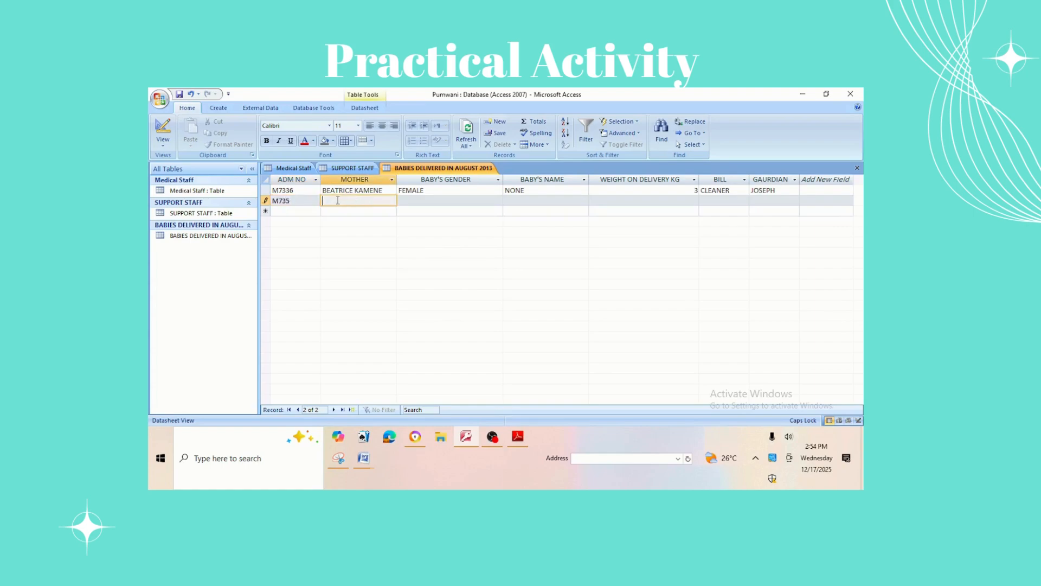
text(ALICE NYAOKABI)
click(408, 200)
text(MALE)
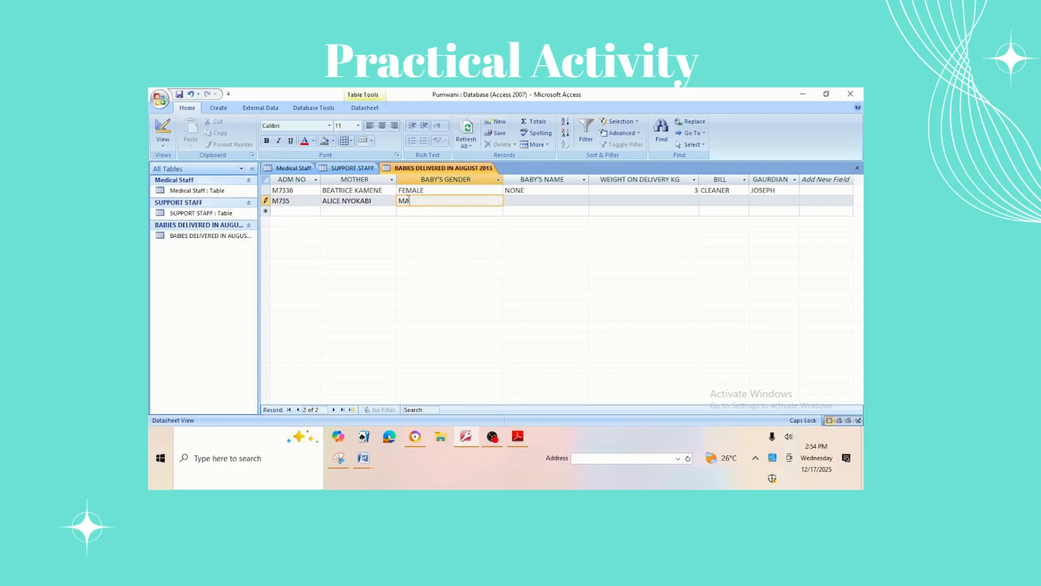
click(525, 200)
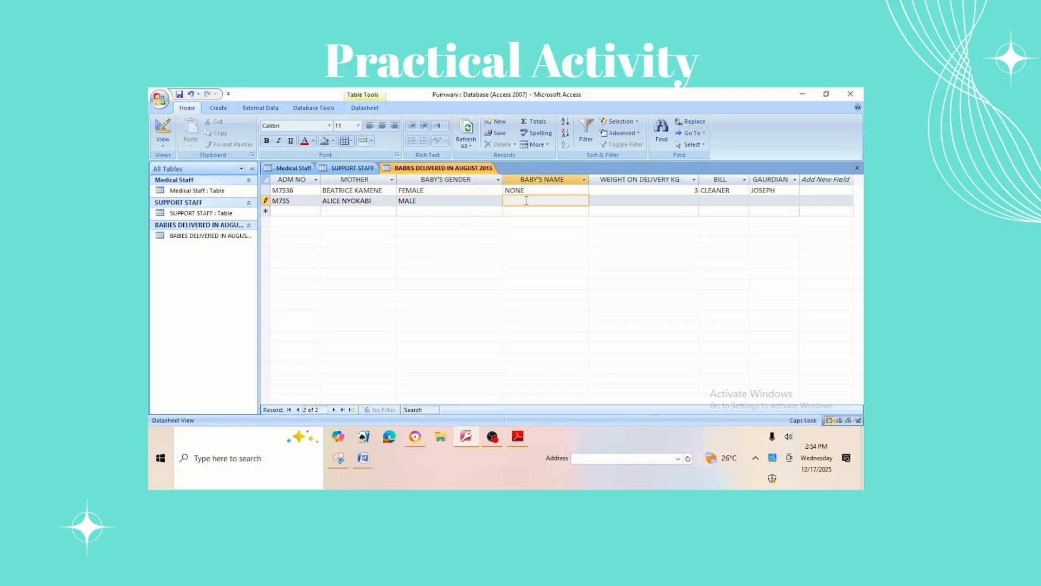
text(PAUL)
click(606, 203)
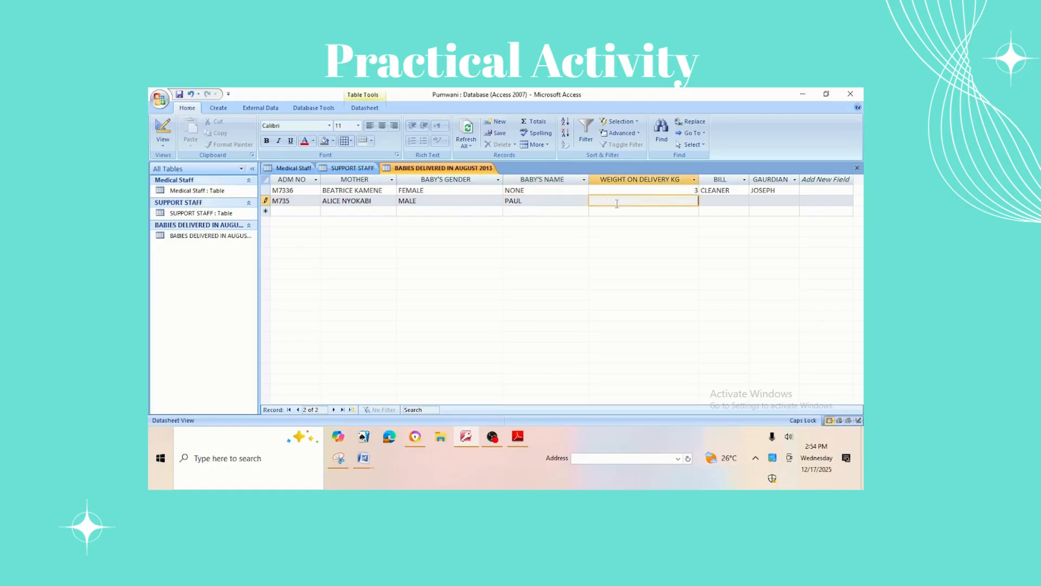
text(2)
Step: Check the weight column's options, give the second baby bill CLEANER and a guardian, then open Design View
click(669, 189)
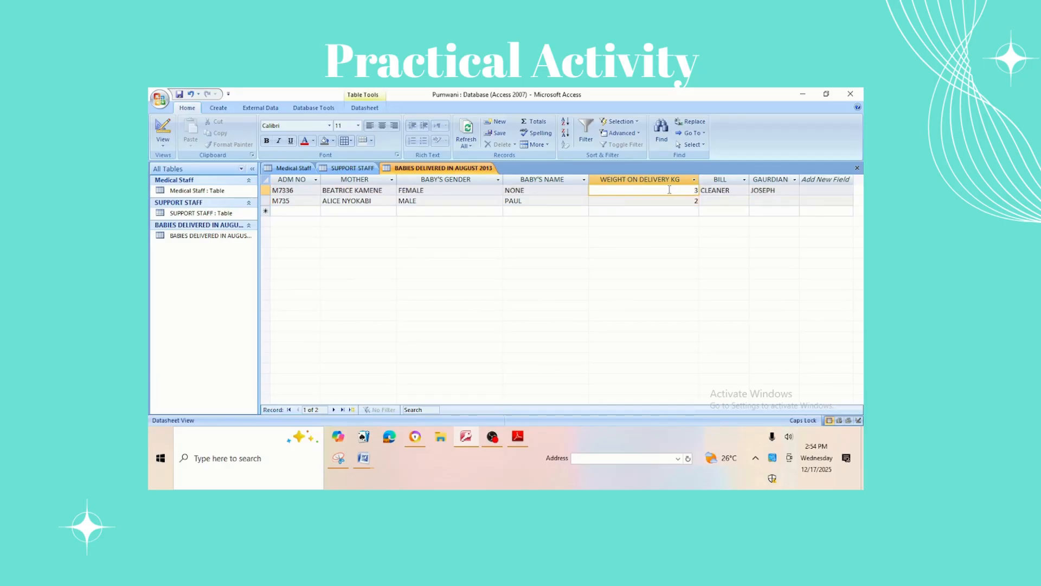
click(671, 181)
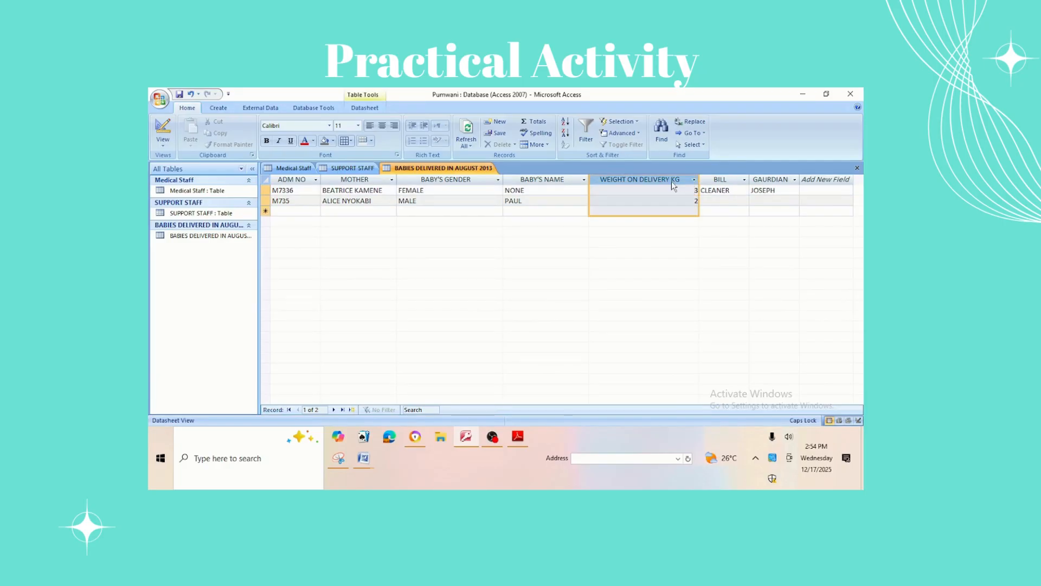
right_click(672, 181)
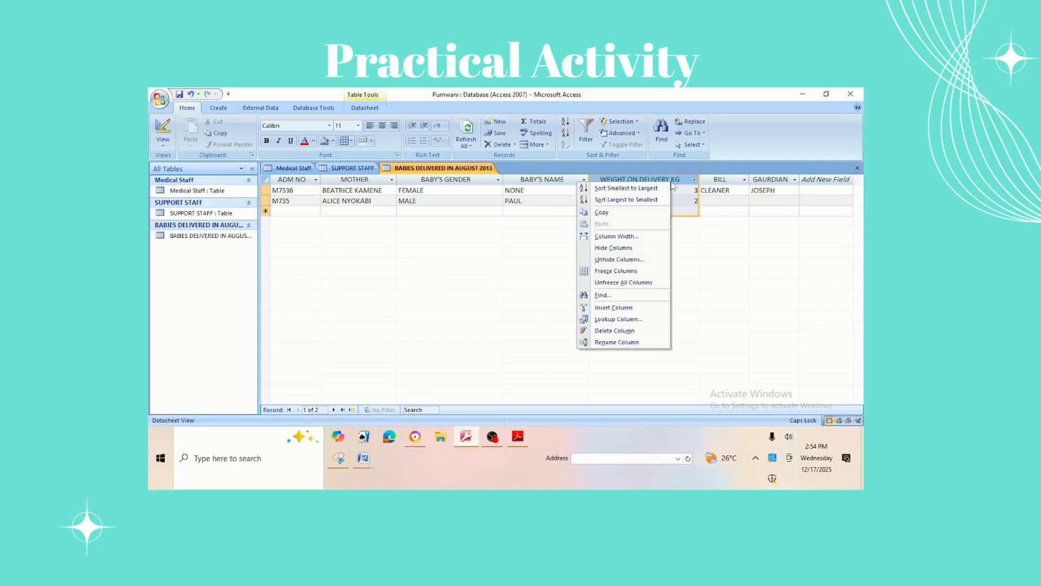
click(694, 206)
click(705, 202)
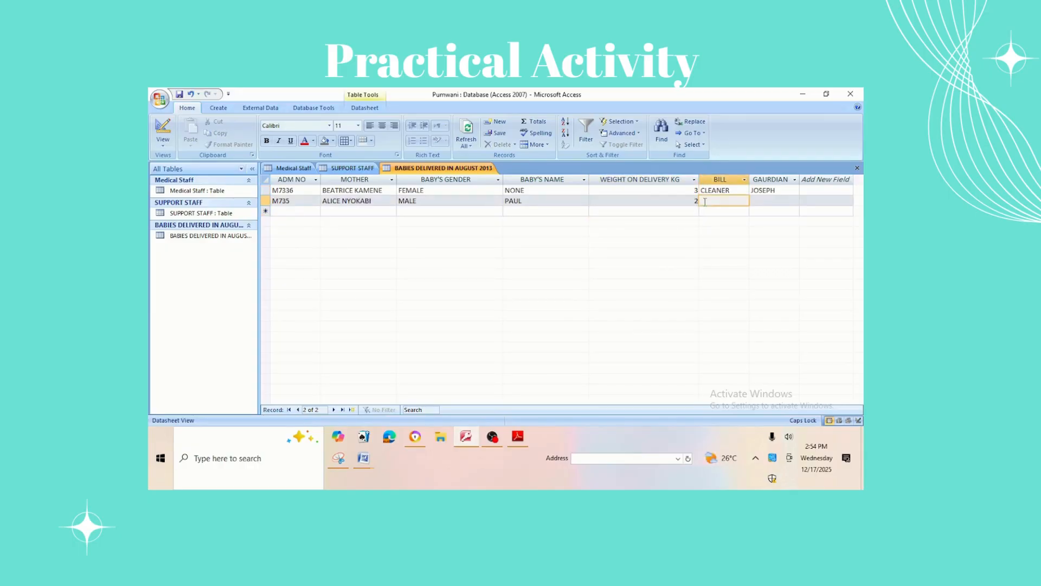
text(CLEANER)
click(767, 204)
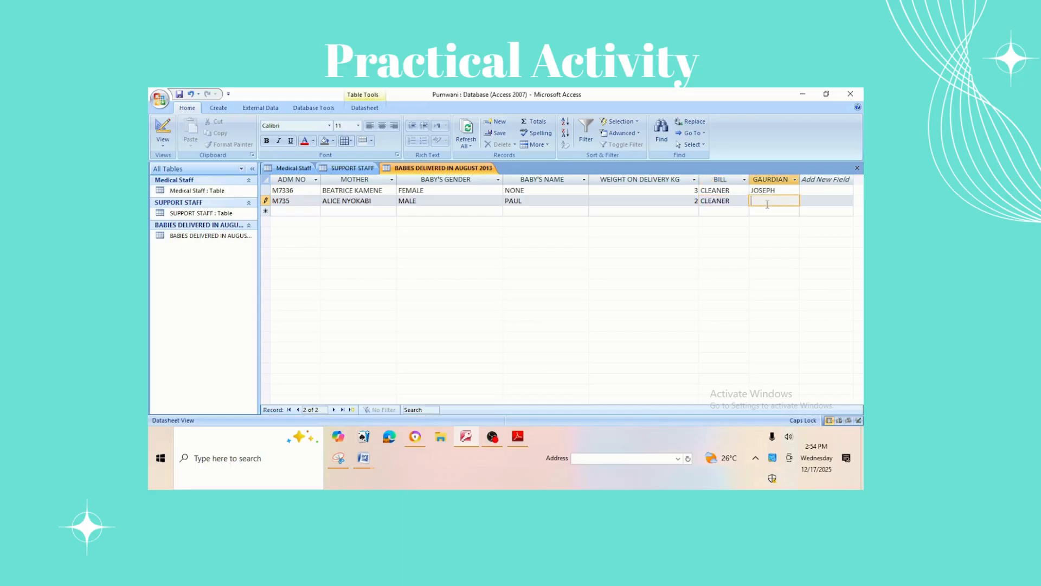
text(JARED)
click(165, 145)
click(189, 232)
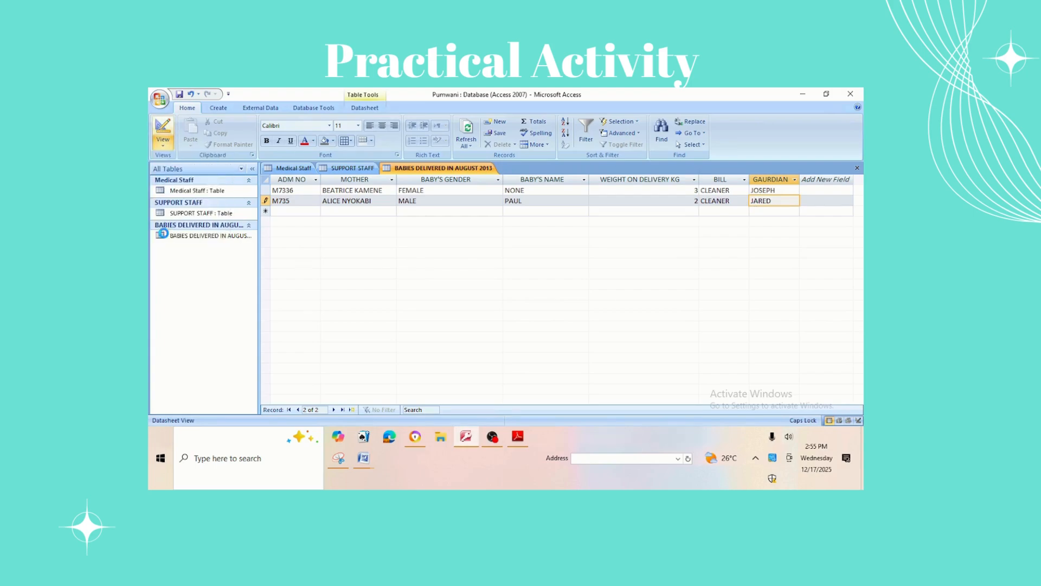
Step: Set WEIGHT ON DELIVERY KG's Field Size to Double and save the table design
click(347, 311)
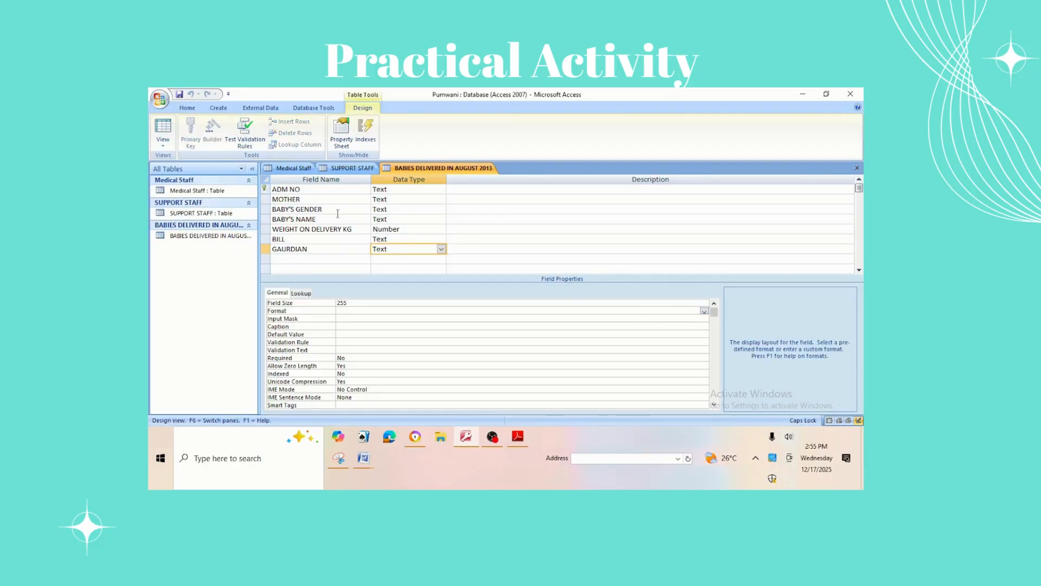
click(404, 230)
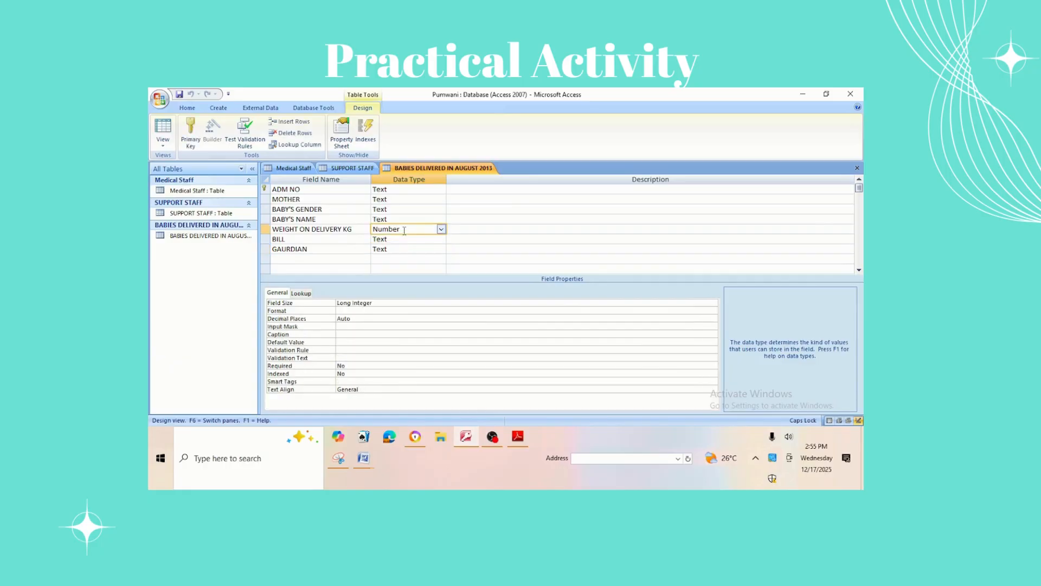
click(711, 303)
click(713, 303)
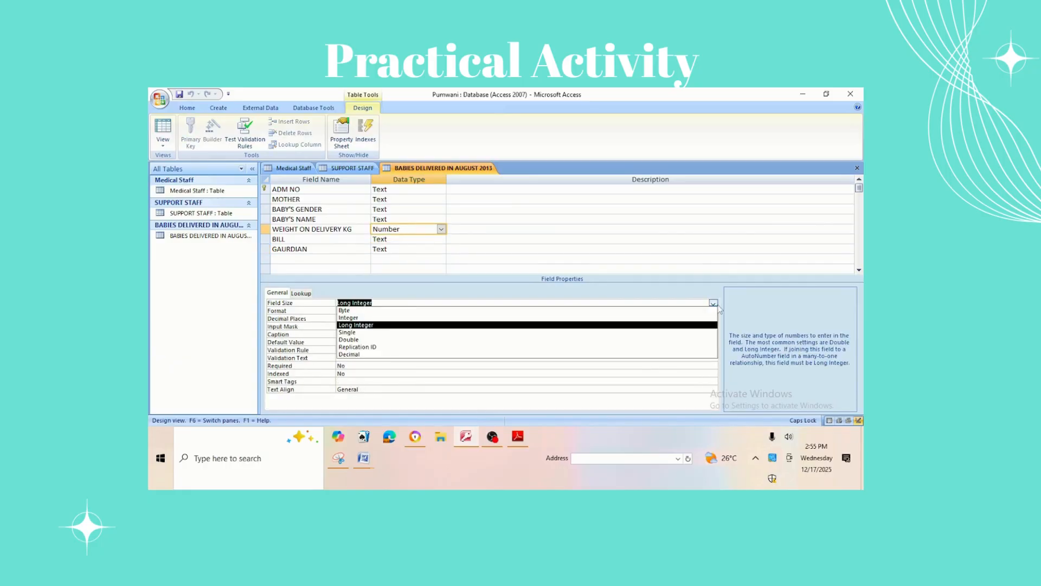
click(380, 340)
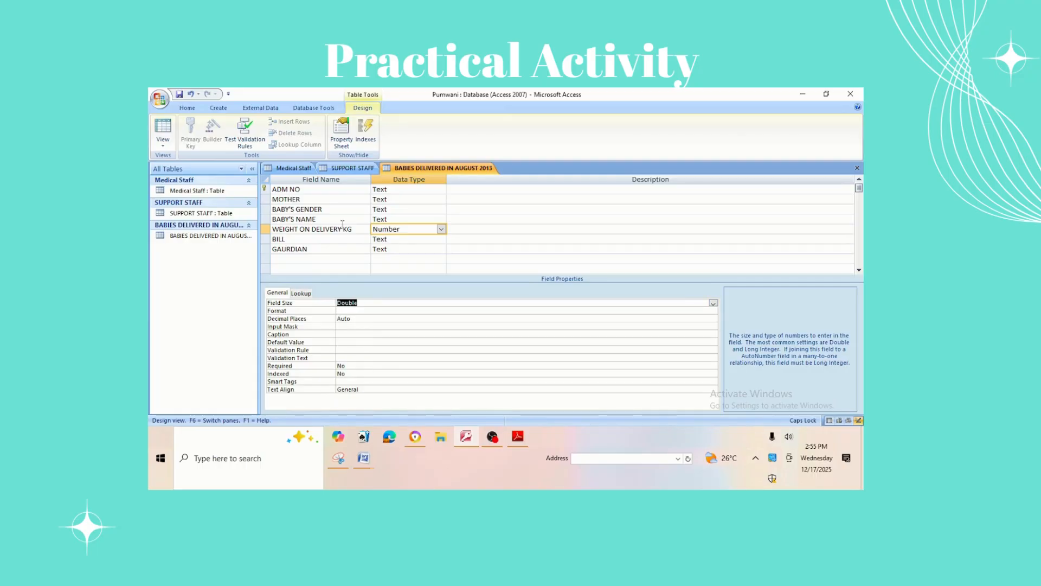
click(163, 142)
click(162, 179)
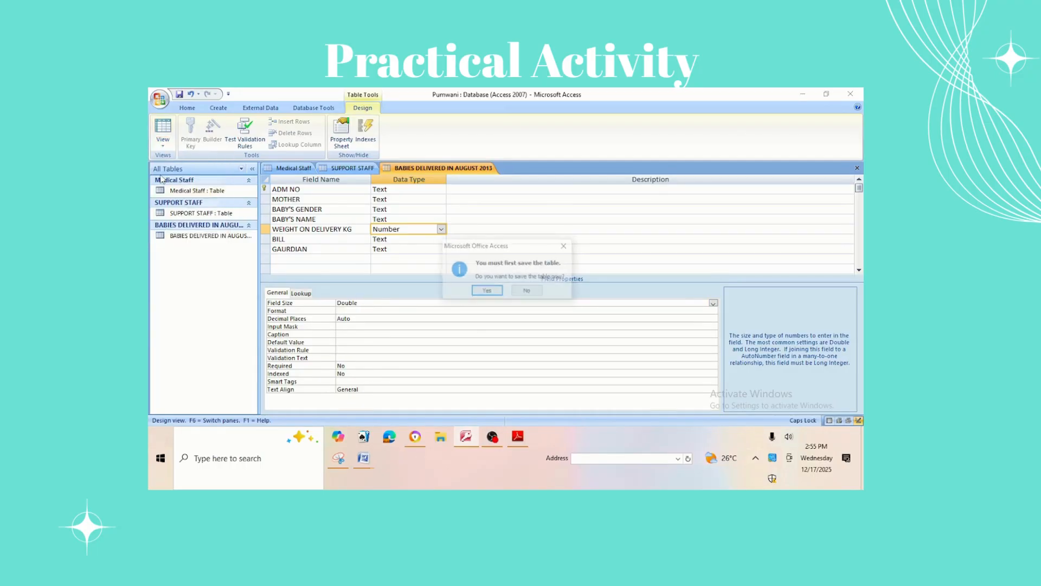
click(487, 291)
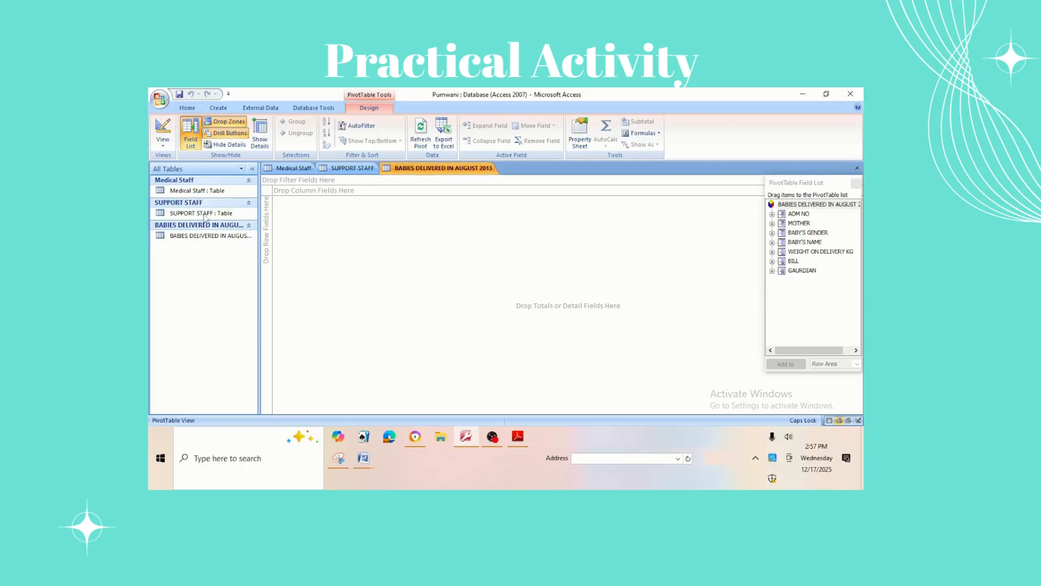
Step: Select the BABIES DELIVERED IN AUGUST 2013 table and switch it to Datasheet View
click(211, 237)
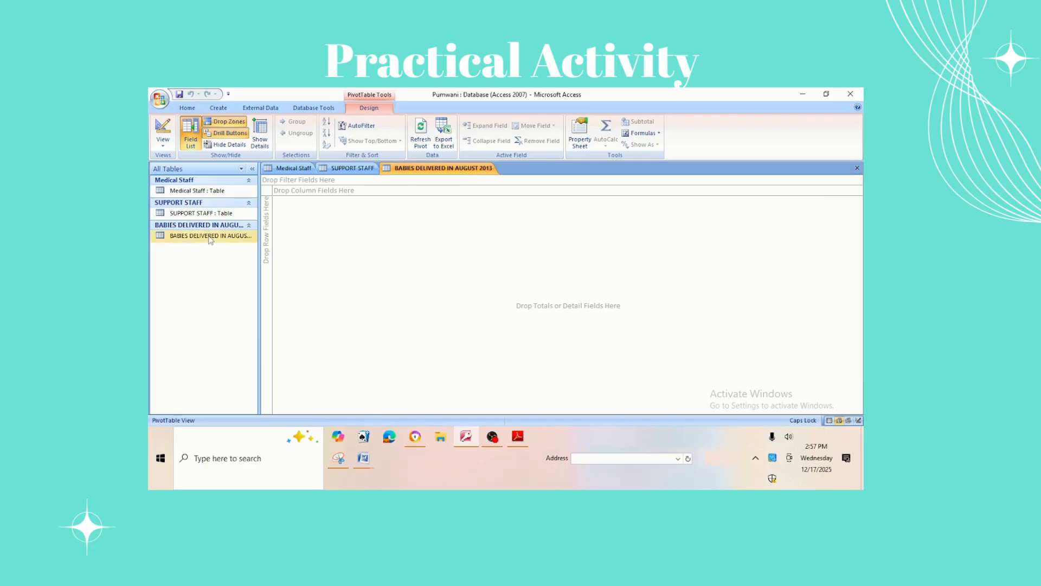
click(211, 238)
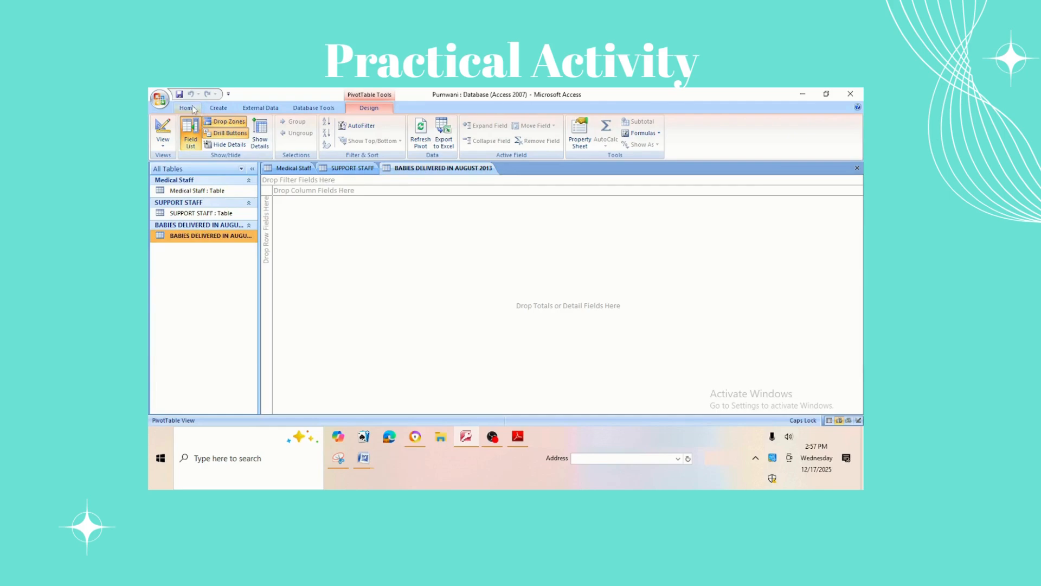
click(193, 107)
right_click(203, 237)
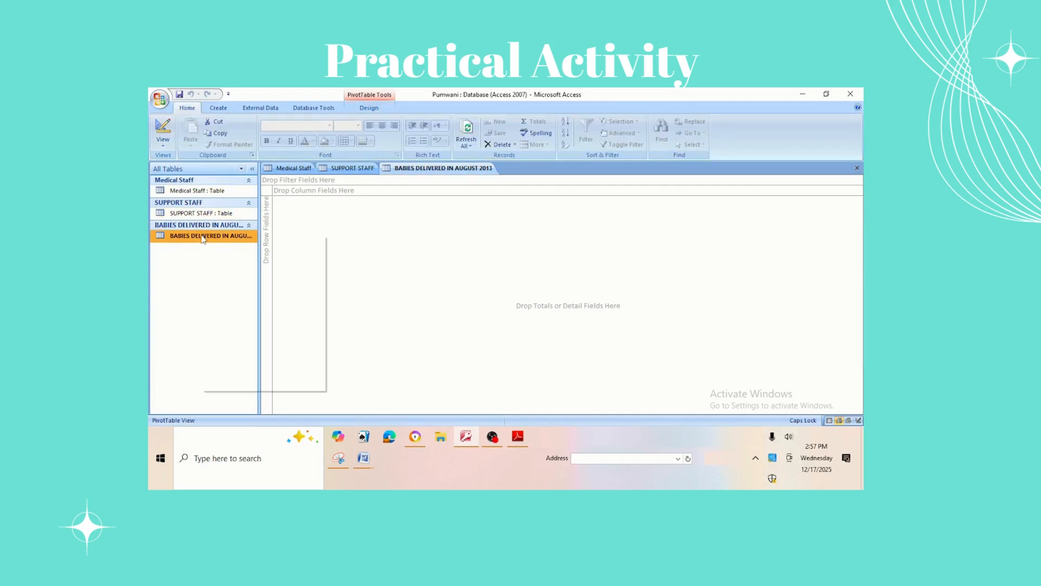
click(163, 143)
click(162, 164)
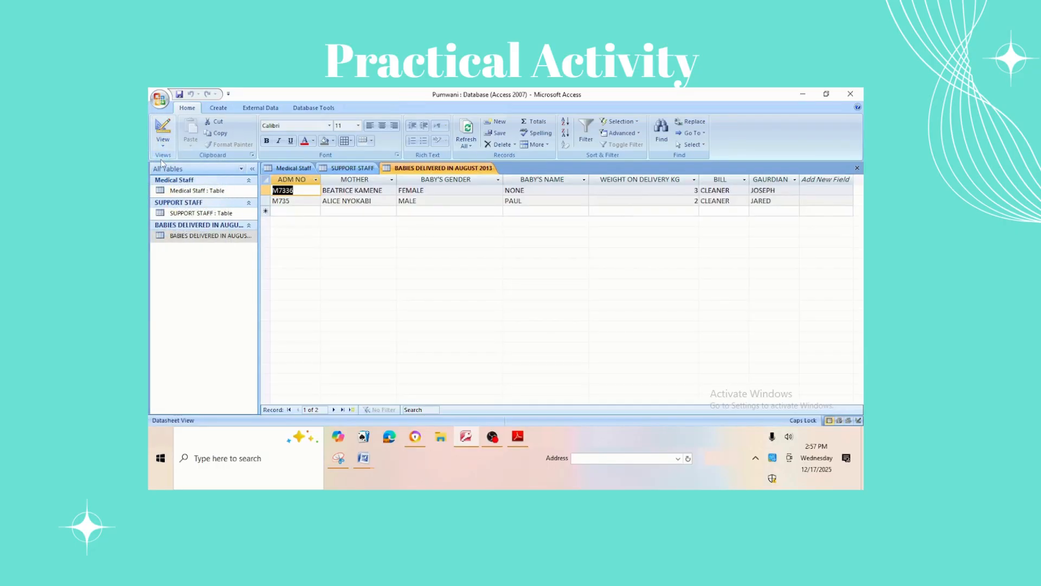
Step: Correct the first two babies' delivery weights to 3.2 and 2.5
click(696, 191)
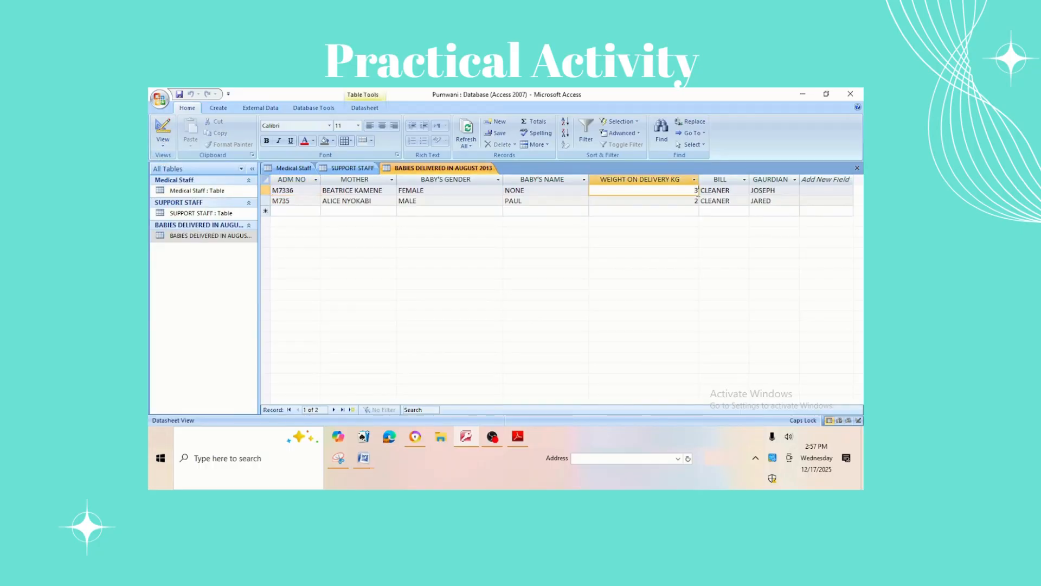
text(.2)
click(696, 201)
text(.5)
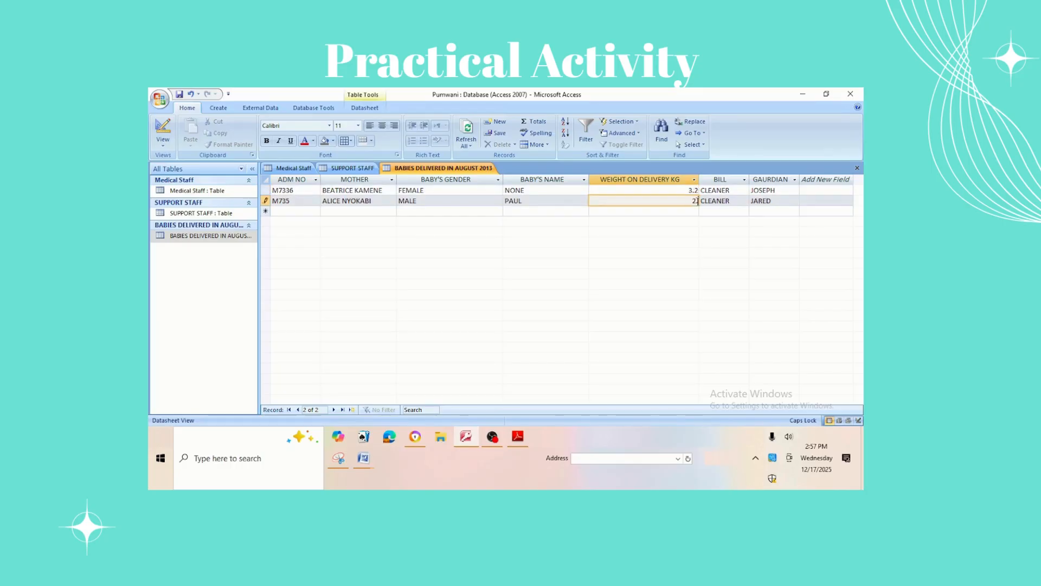
Step: Start the third record with its admission number, mother's name and gender FEMALE
click(300, 212)
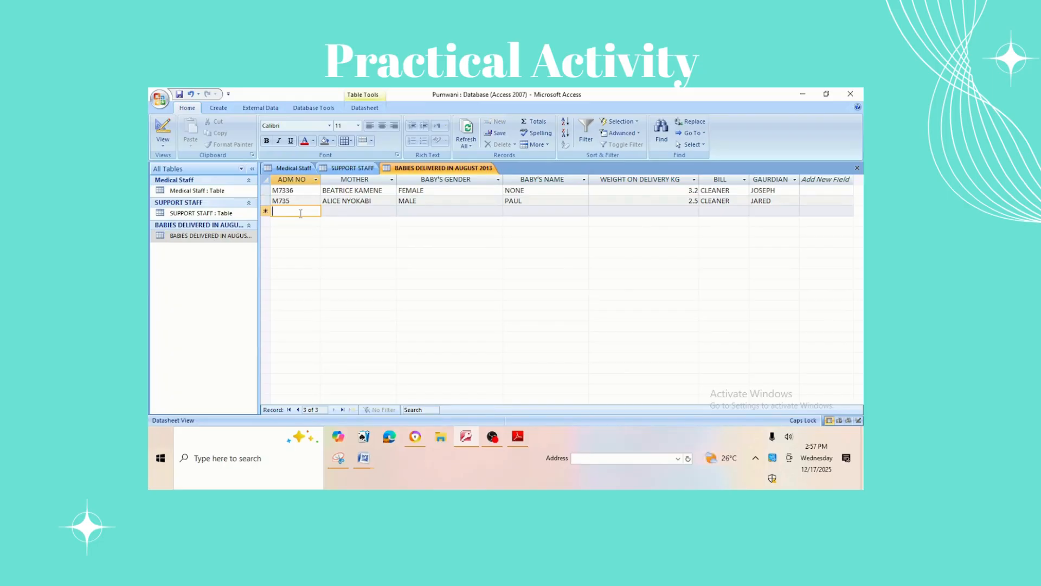
text(M)
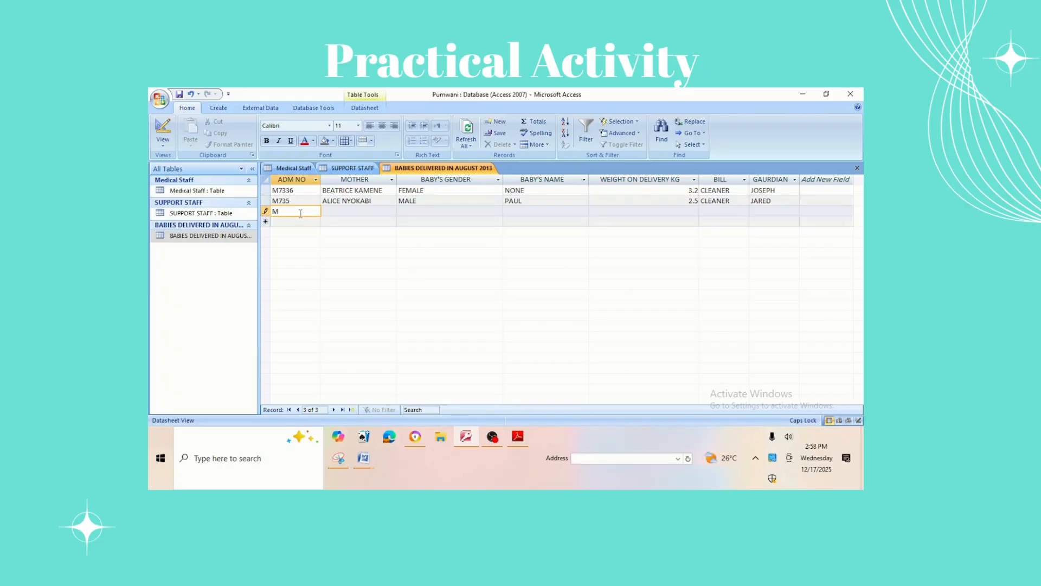
text(776)
click(330, 213)
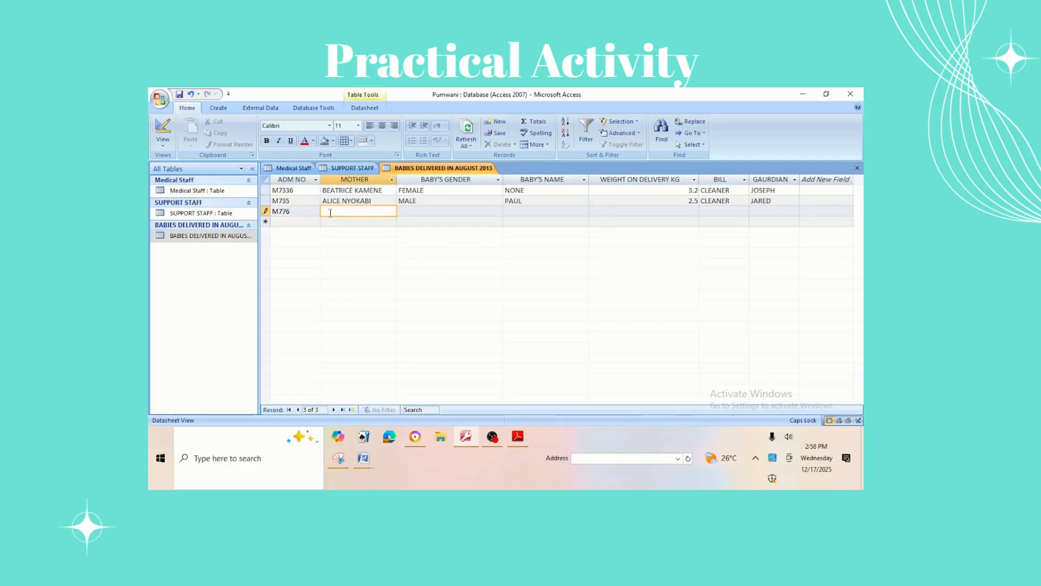
text(GLADYS ATIENO)
key(Tab)
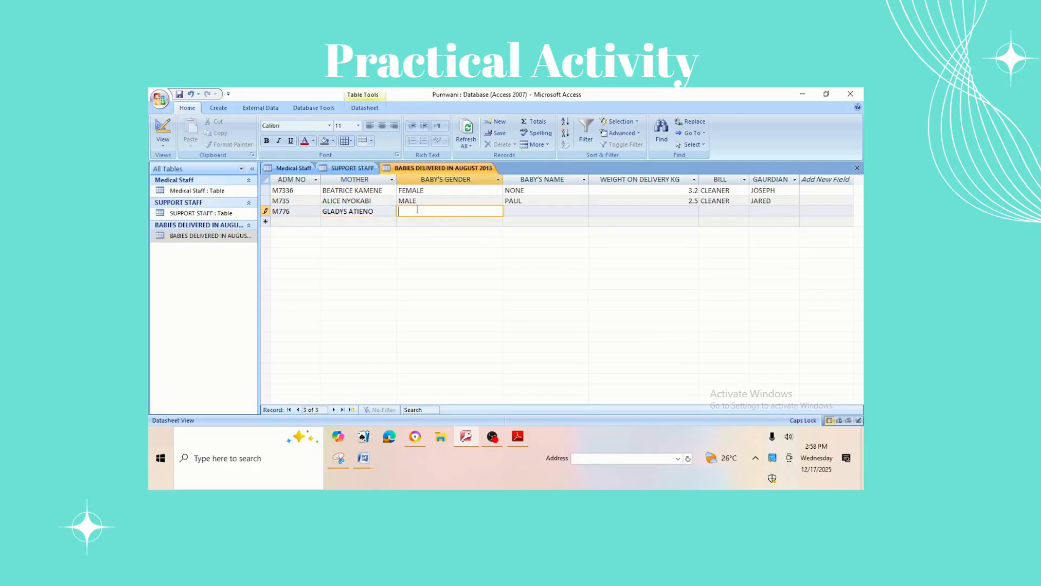
text(FEMALE)
Step: Enter the baby's name, weight 2.8, bill 'MISSENGER' and the guardian's name
click(520, 211)
text(MODESTY)
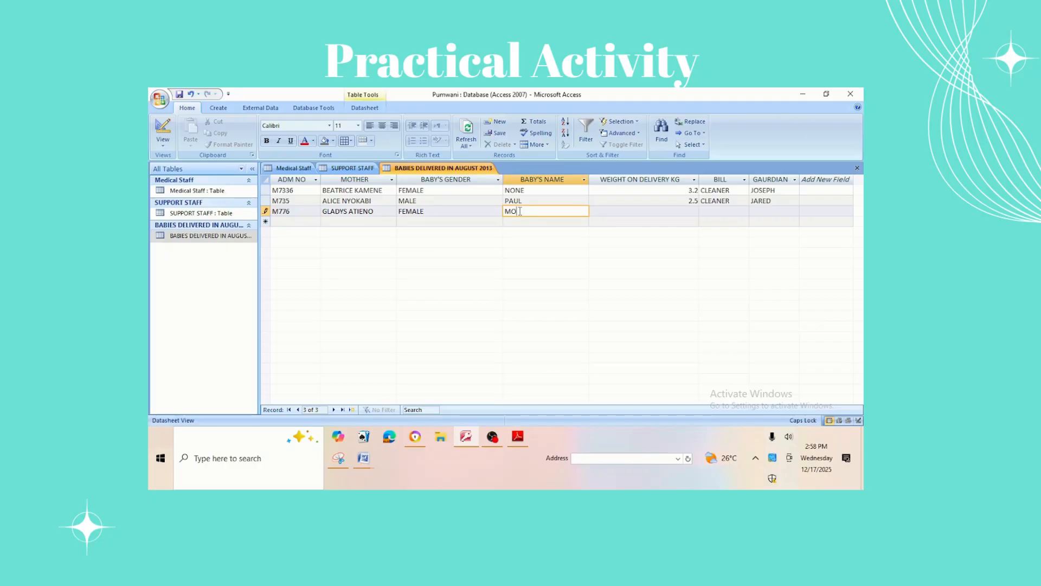
click(638, 210)
text(2.)
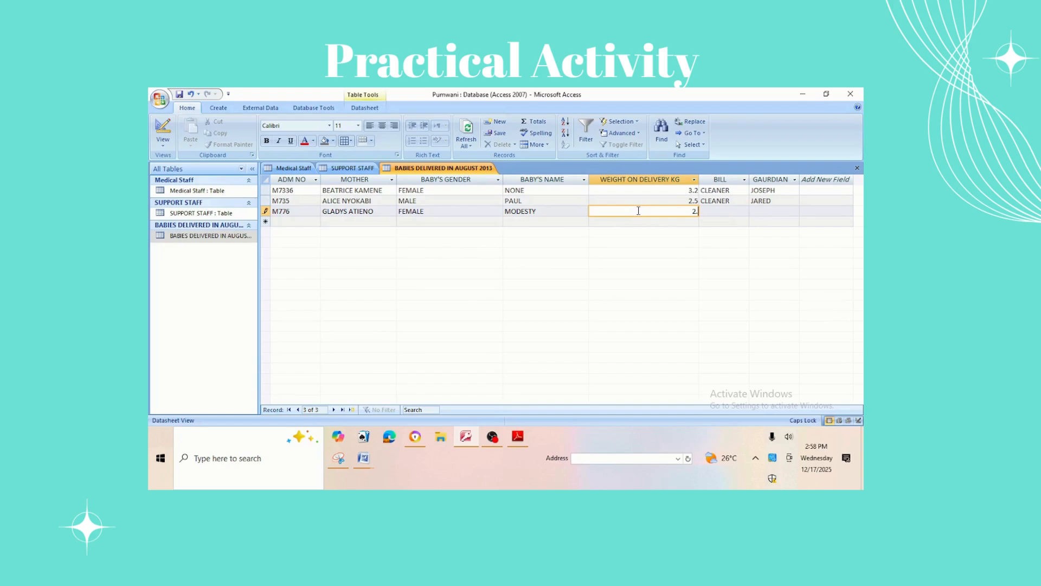
text(8)
click(708, 212)
text(M)
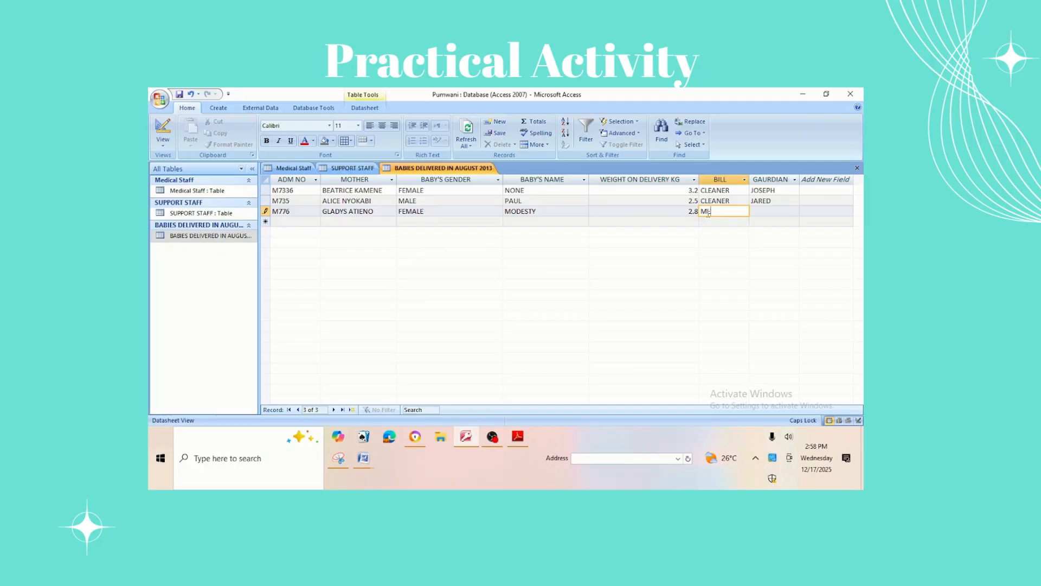
text(ISSENGER)
click(753, 211)
text(PA)
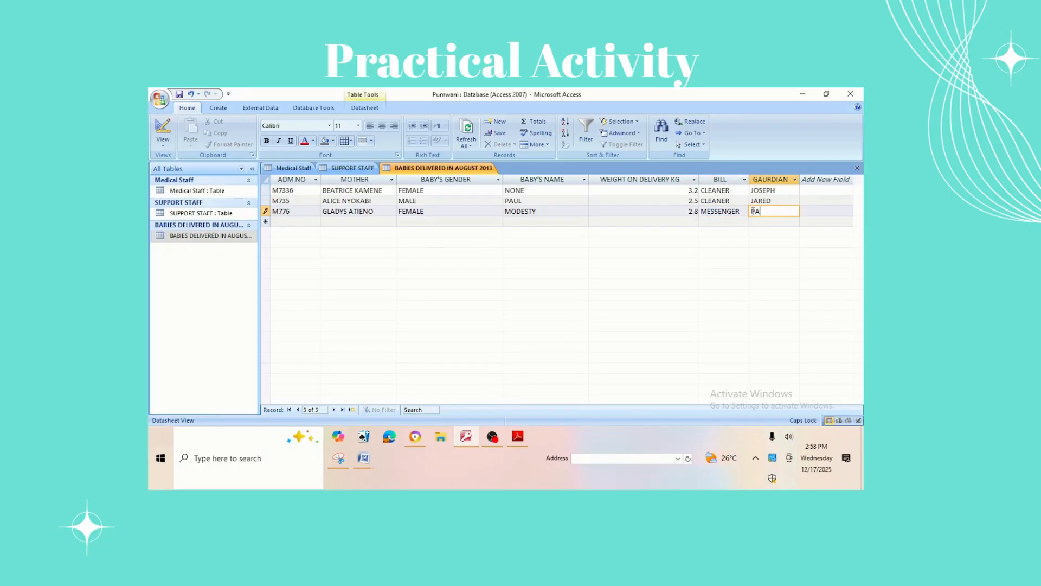
text(TRICK)
Step: Start the fourth record with its admission number, mother's name and gender FEMALE
click(282, 222)
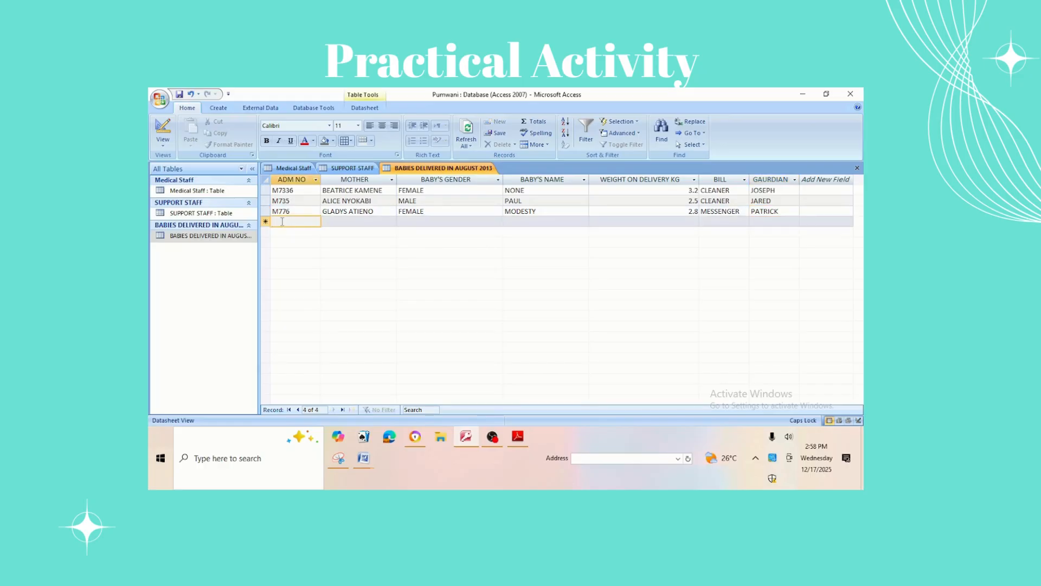
text(M)
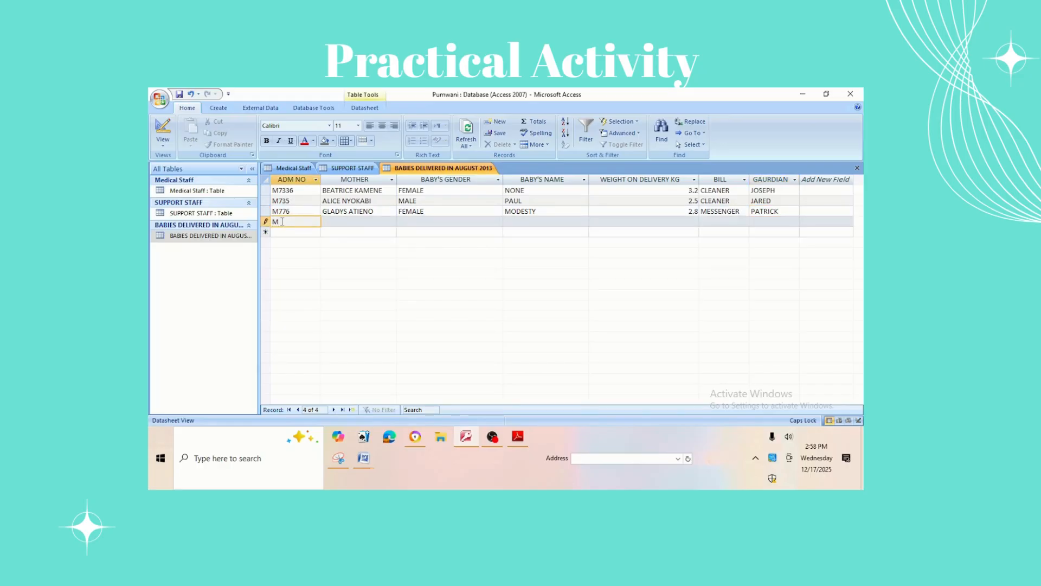
text(76)
click(336, 223)
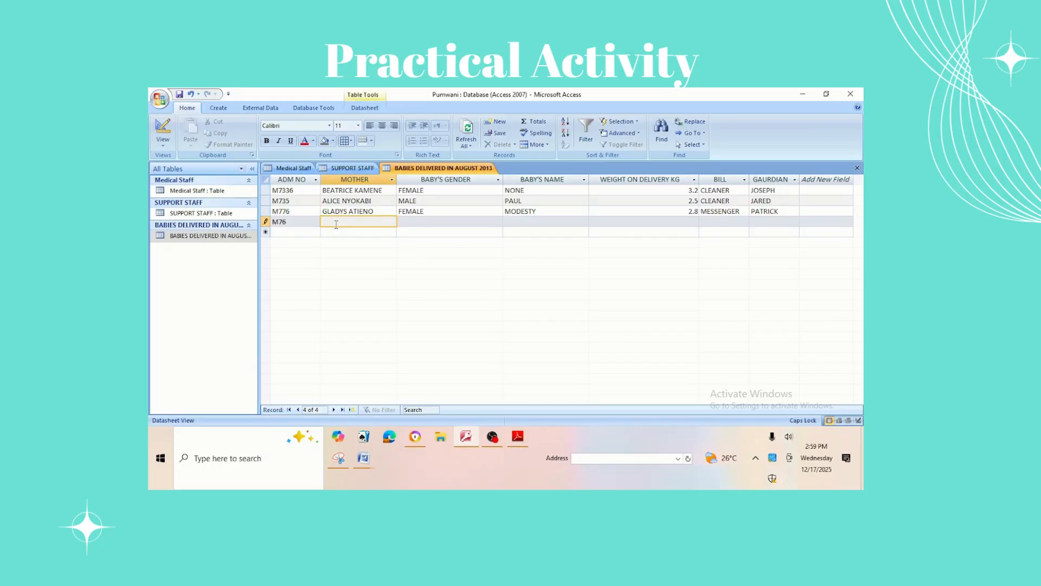
text(AGNES MUMBI)
click(411, 222)
text(F)
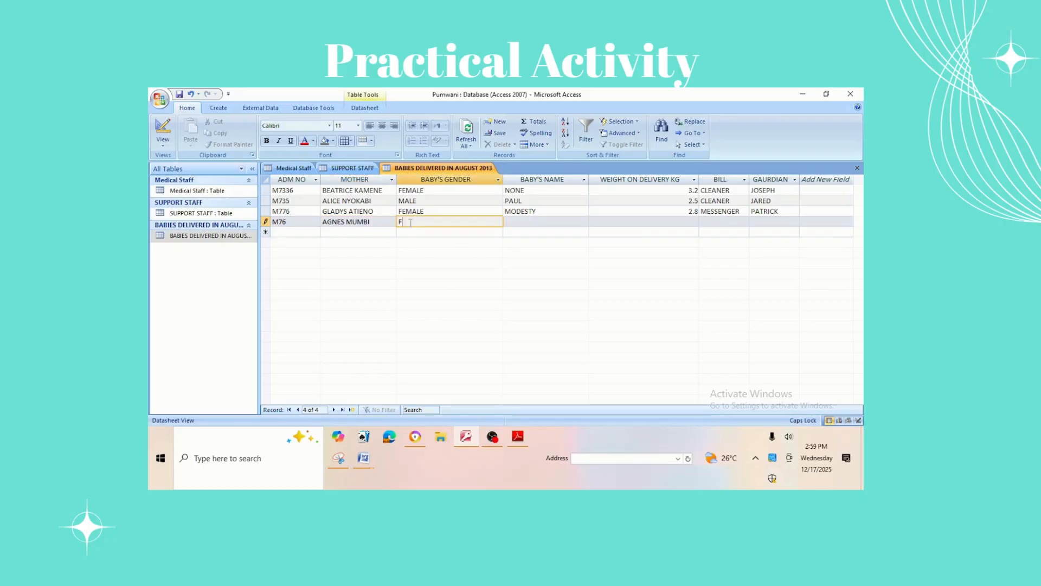
text(EMALE)
Step: Enter baby's name NONE, weight 2.3, bill CLEANER and the guardian's name, then save the record
click(512, 222)
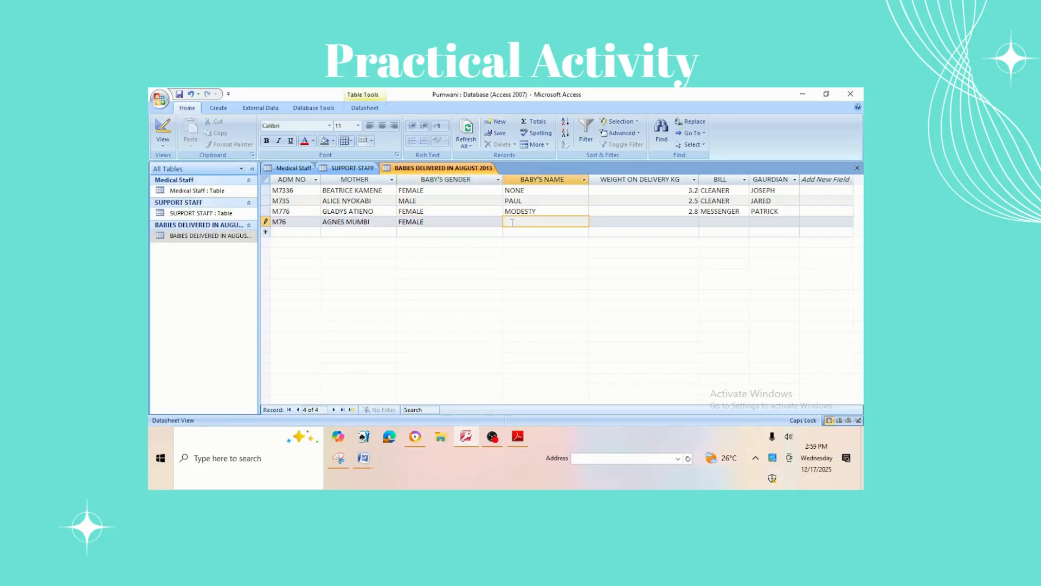
text(NONE)
click(616, 225)
text(2.3)
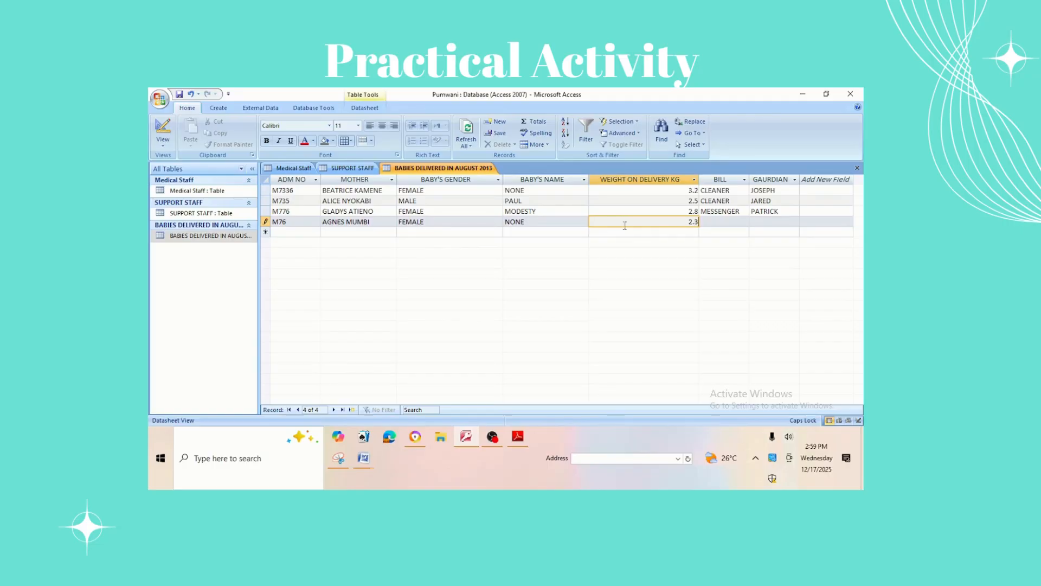
click(717, 224)
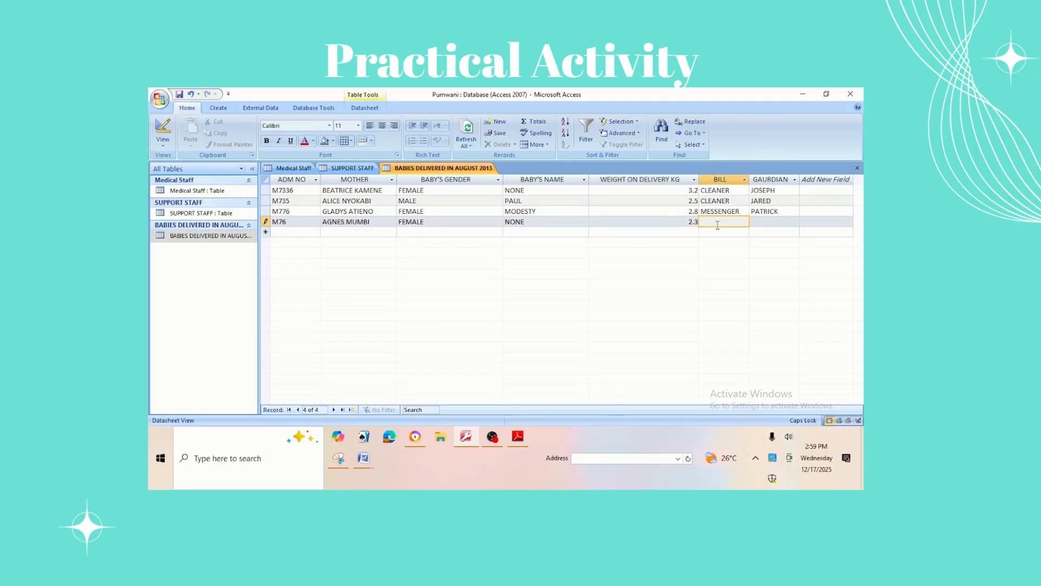
text(CLEANER)
click(762, 222)
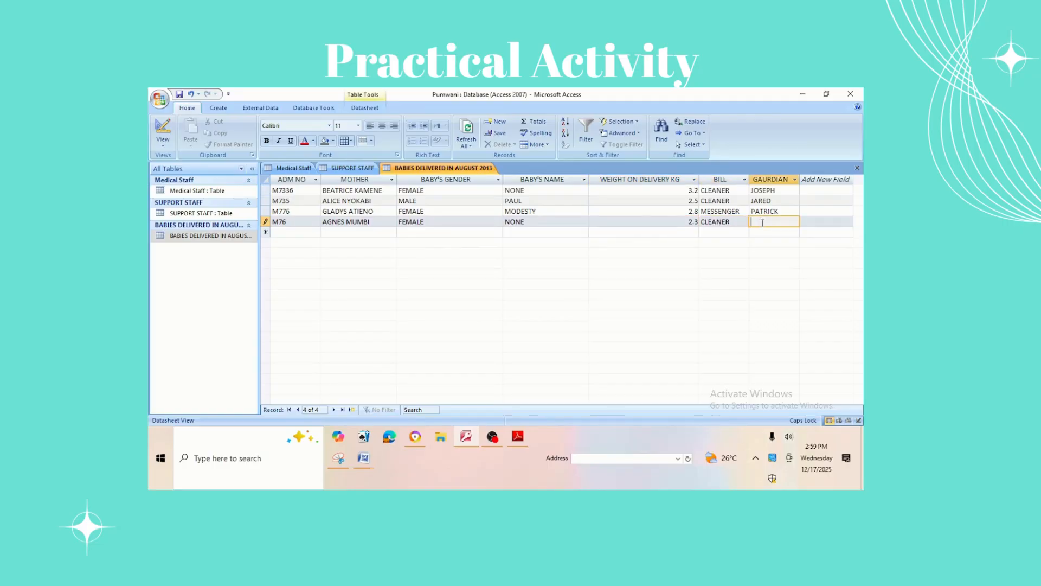
text(JAMES)
click(289, 232)
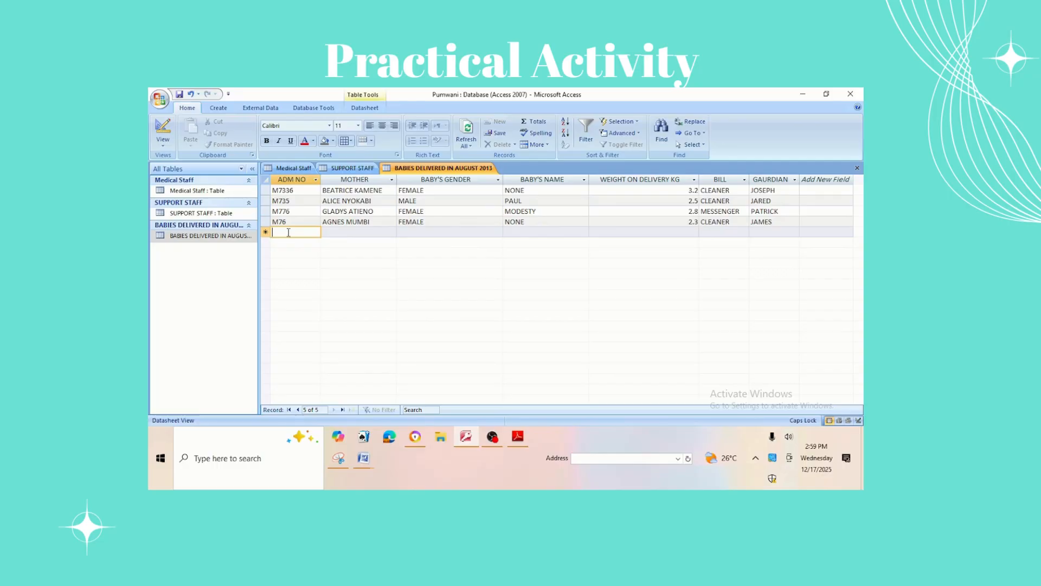
Step: Clear the mistaken ADM NO entry, dismiss the null-key error, and enter the fifth admission number
text(JOYCE)
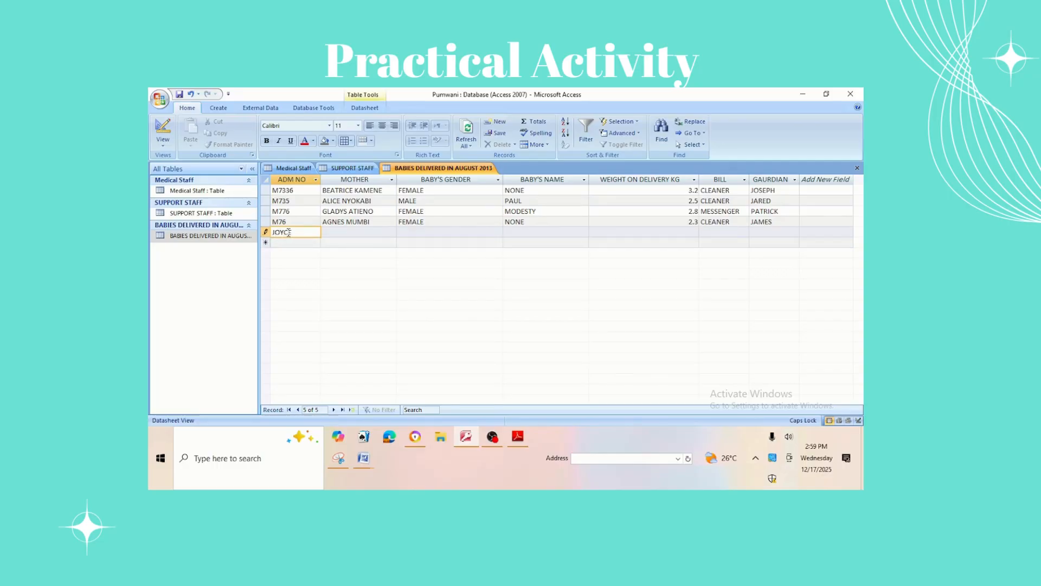
key(BackSpace)
key(BackSpace)
key(BackSpace)
key(BackSpace)
key(BackSpace)
click(279, 221)
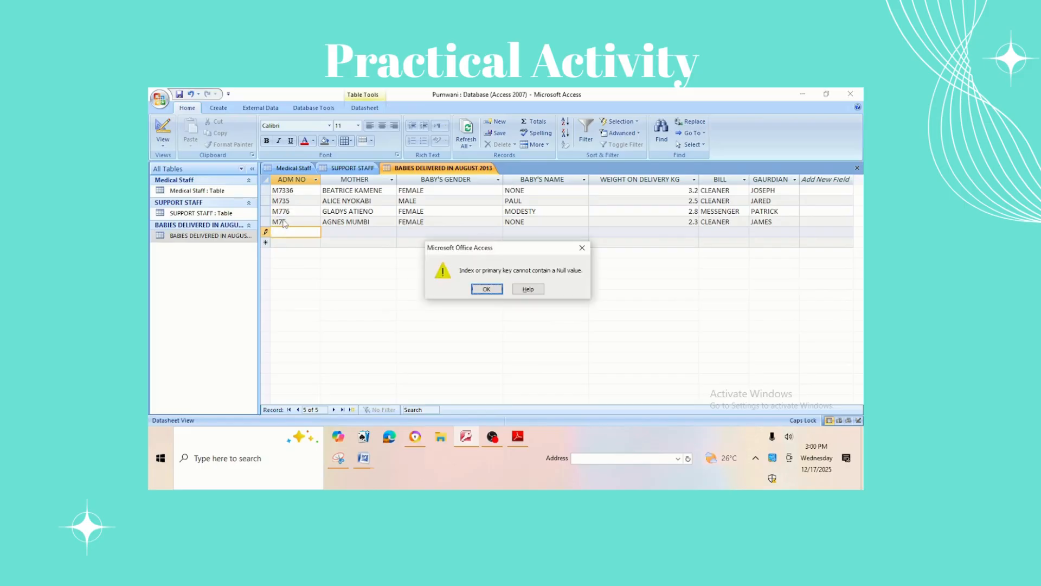
click(495, 289)
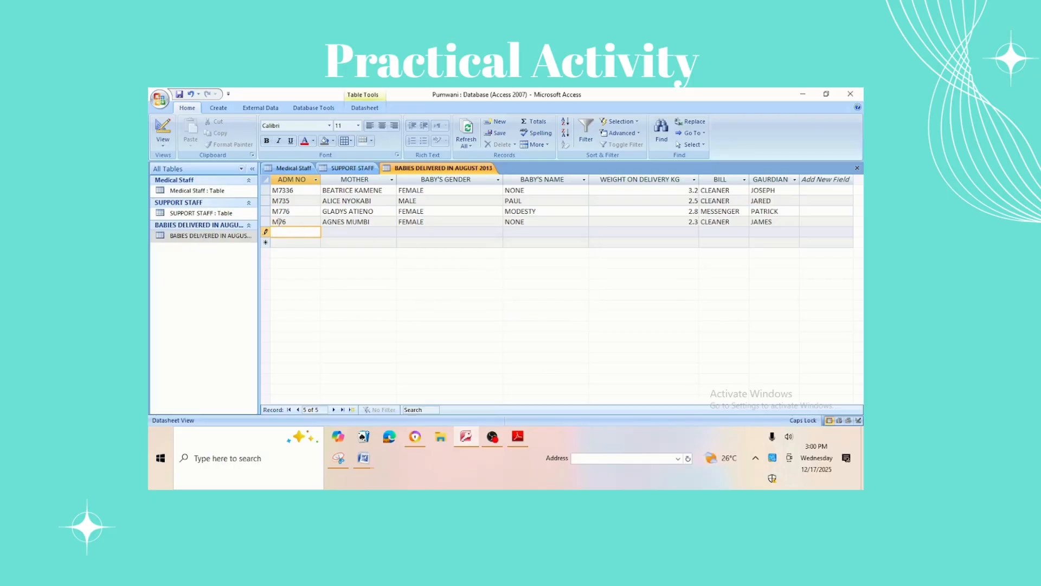
text(M789)
Step: Add the missing 8 to record 4's admission number, then enter record 5's mother, MALE gender and baby's name
click(280, 222)
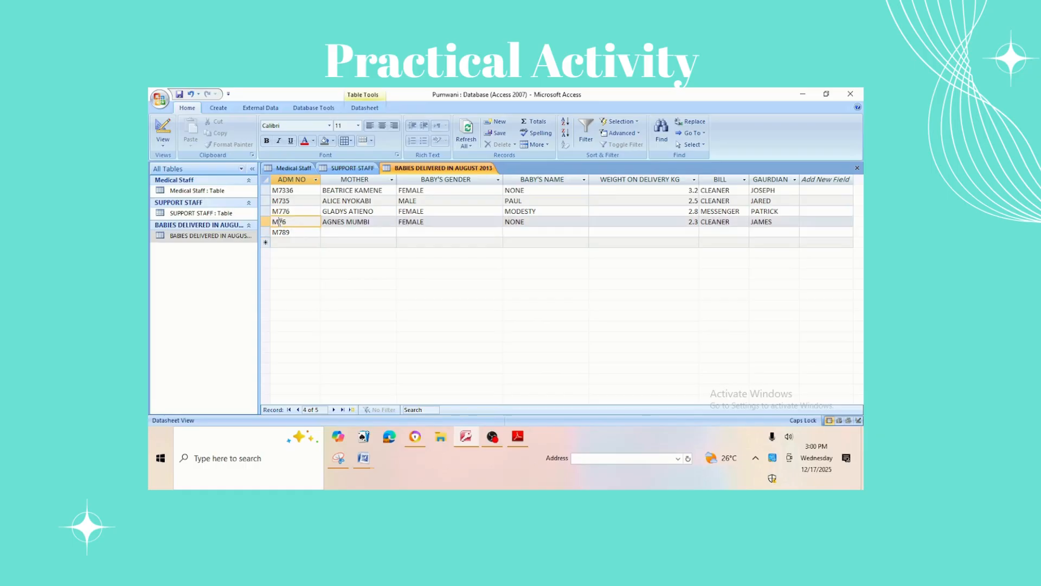
text(8)
click(338, 231)
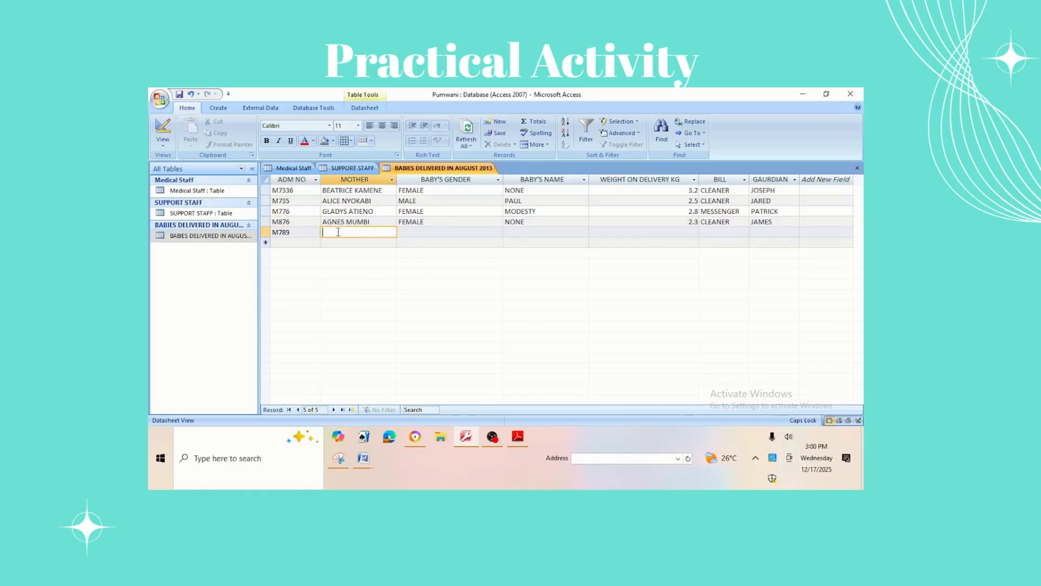
text(JOYCE WAMBUI)
click(413, 235)
text(MALE)
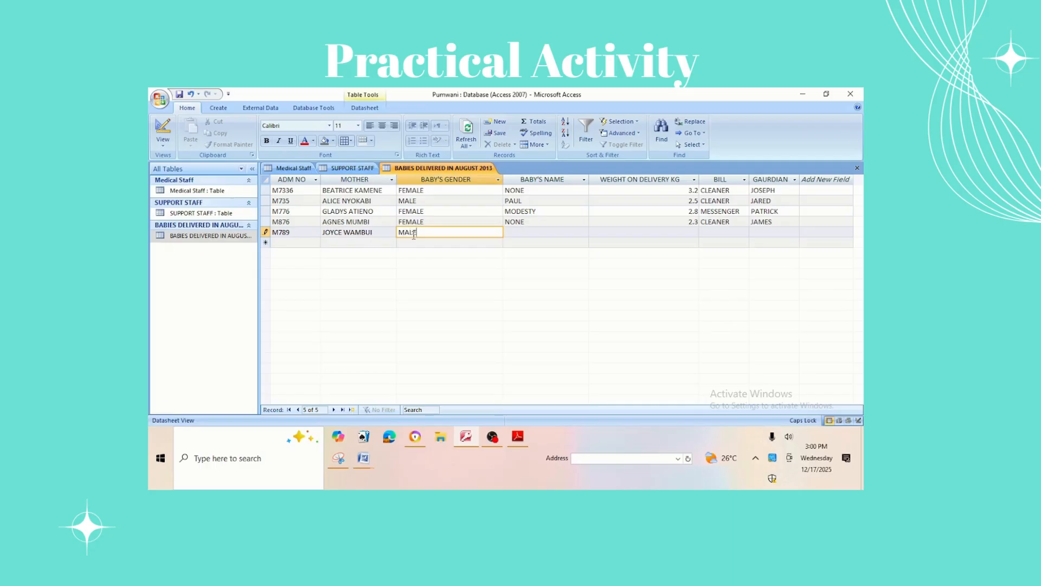
click(514, 231)
text(GERALD)
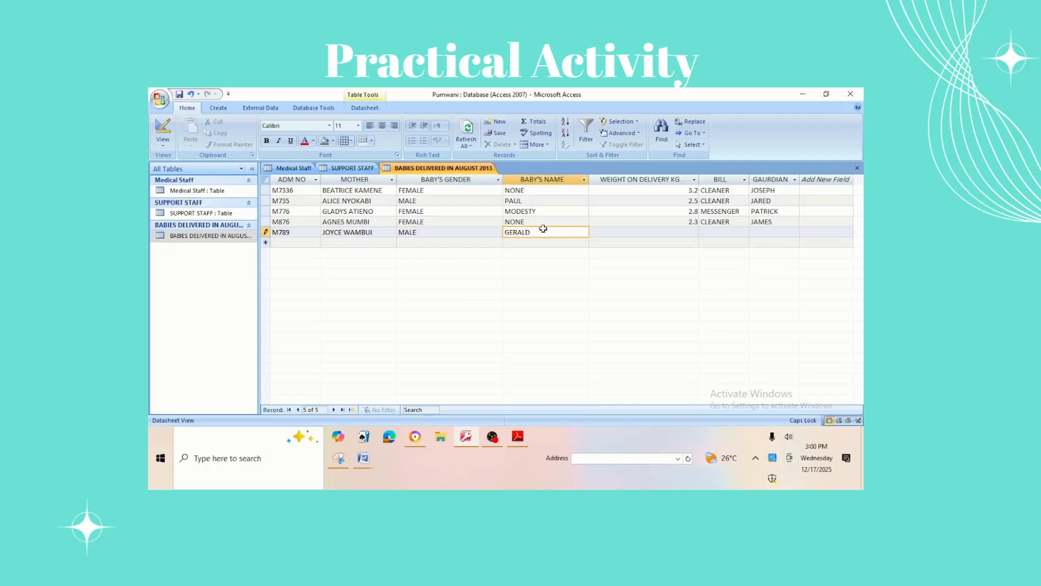
Step: Give record 5 a delivery weight of 3.5, bill CLERK and the guardian's name
click(599, 234)
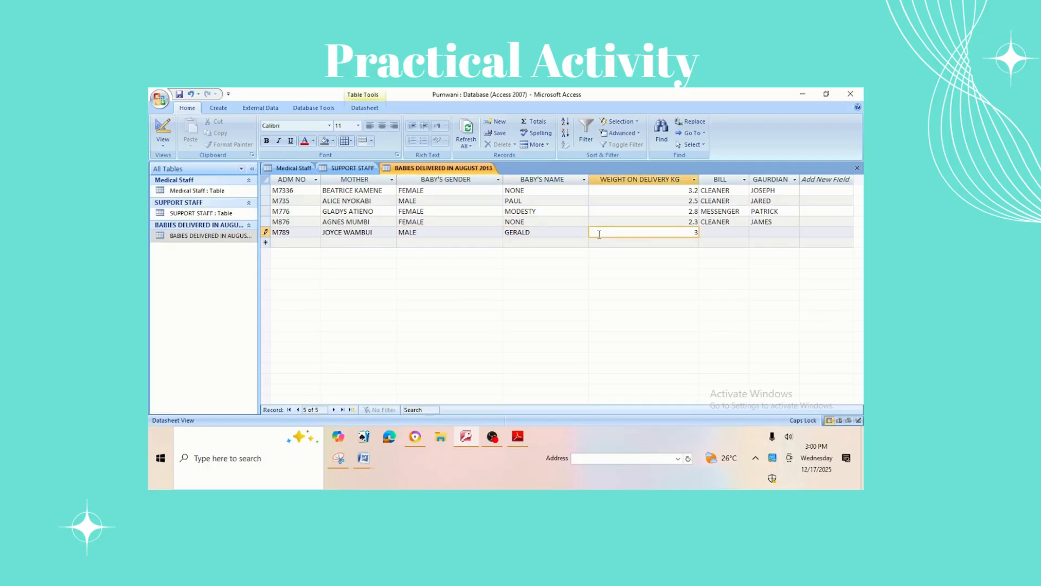
text(3.5)
click(727, 231)
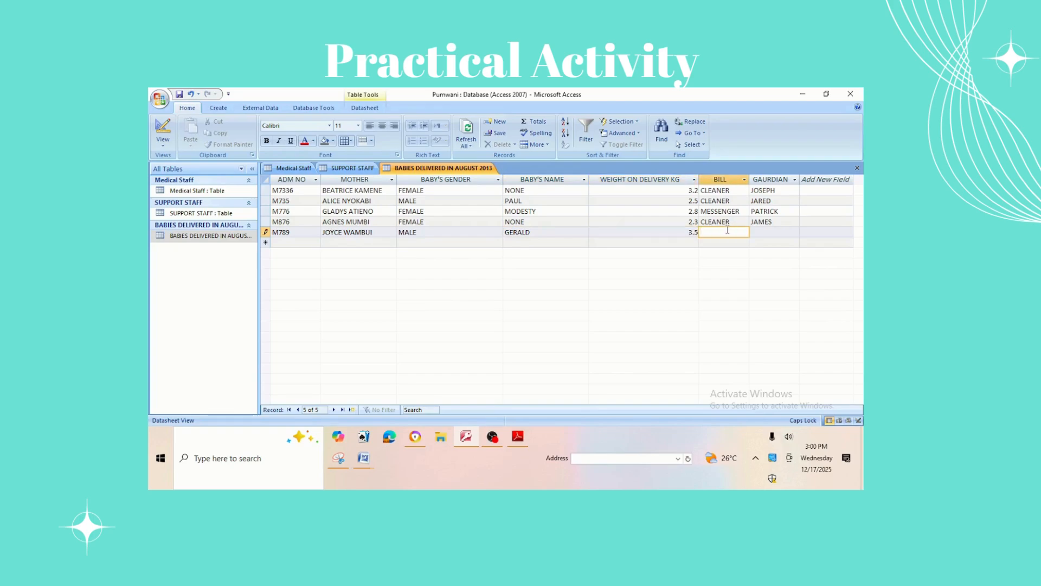
text(CLERK)
click(760, 231)
text(DAN)
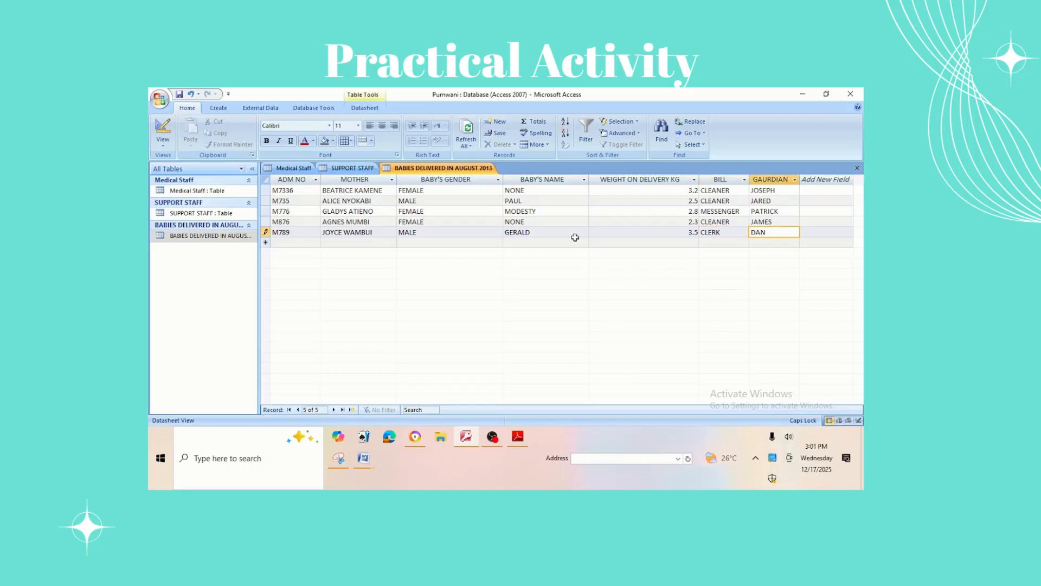
Step: View the SUPPORT STAFF and Medical Staff tables, then return to the Getting Started screen
click(345, 169)
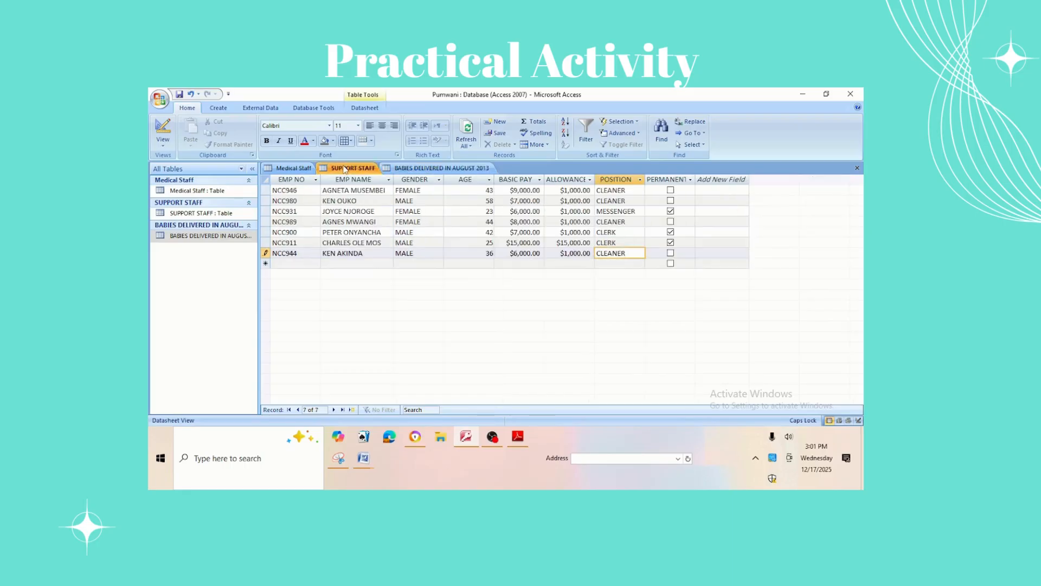
click(291, 168)
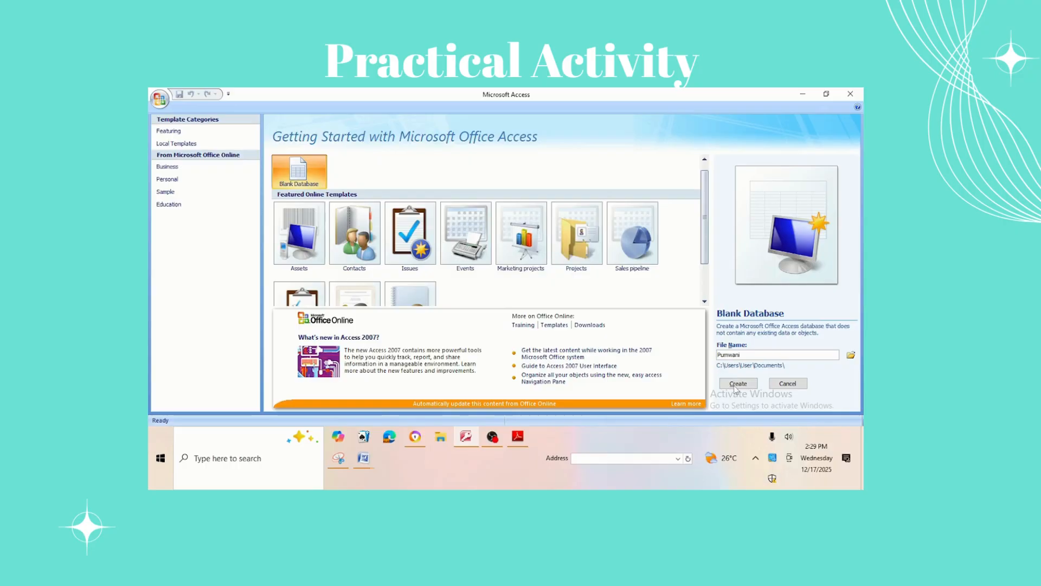
click(734, 384)
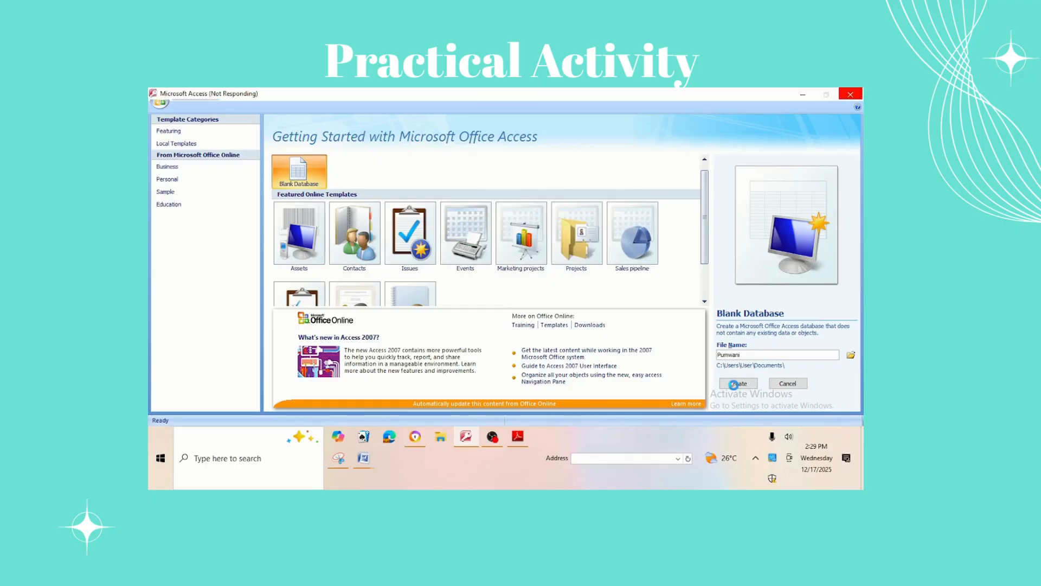